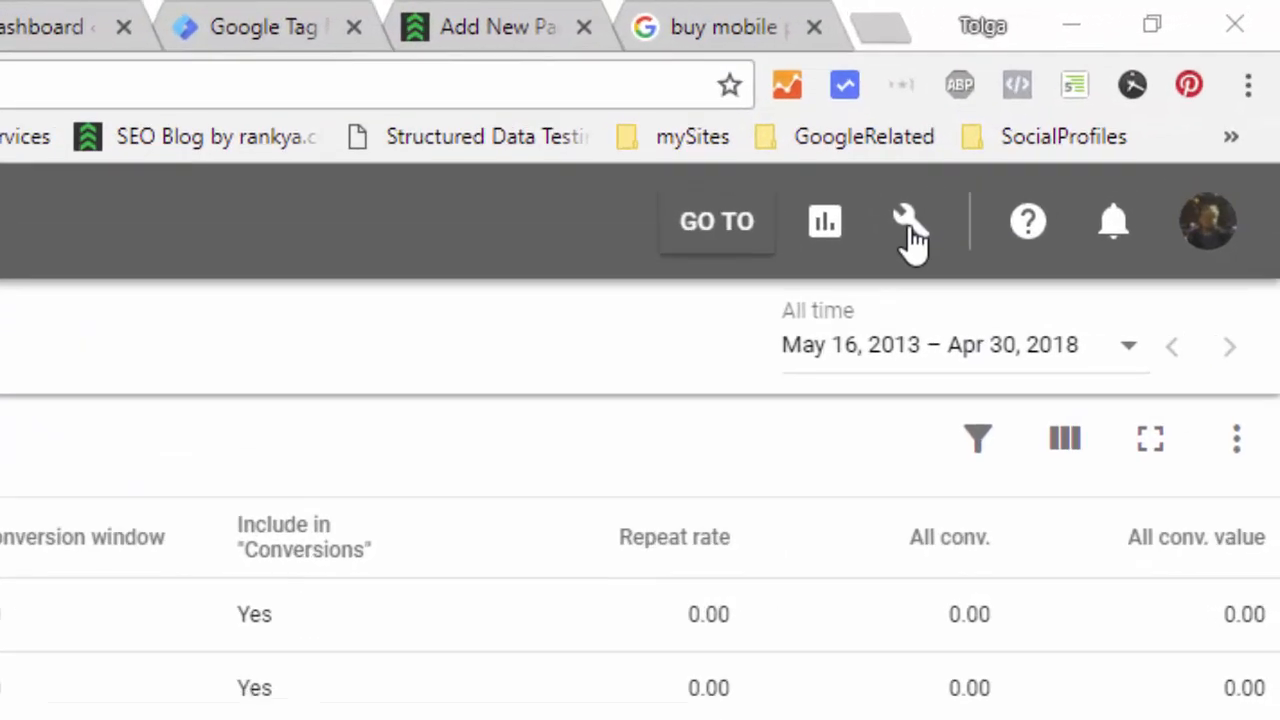
- Open the account's conversion actions and start creating a new conversion action that tracks actions on the website
left_click(1143, 84)
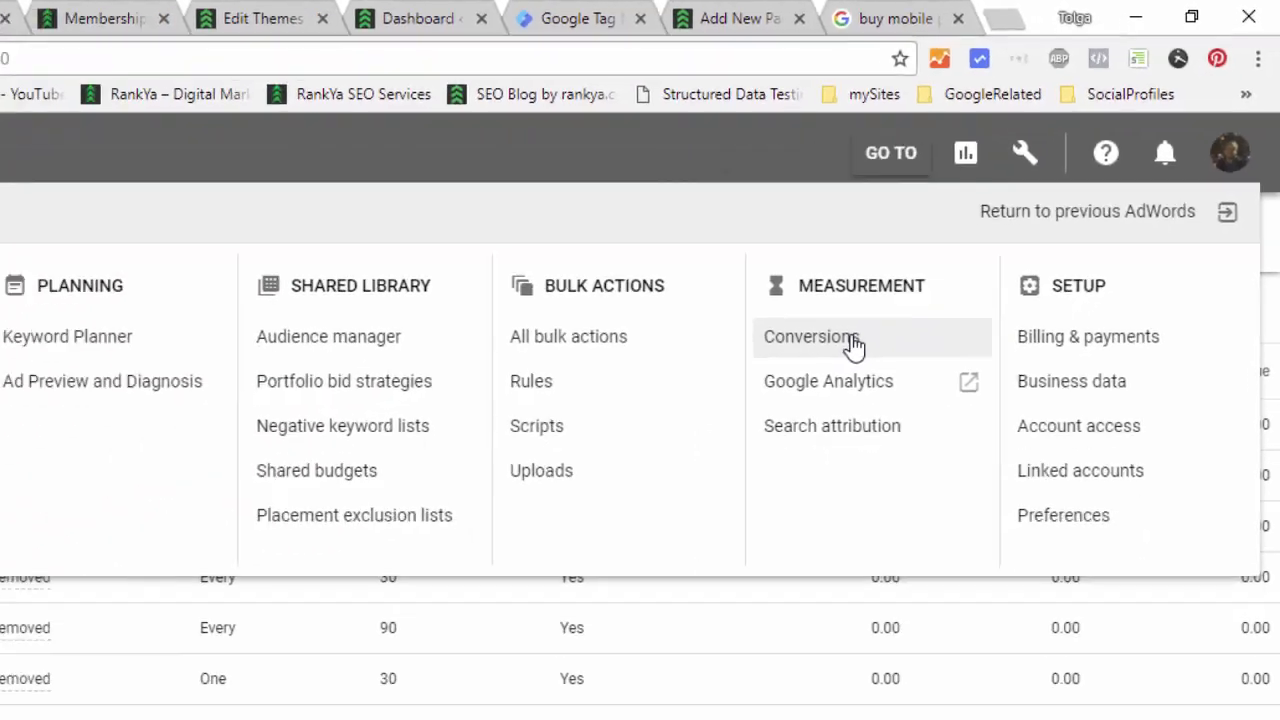
left_click(683, 487)
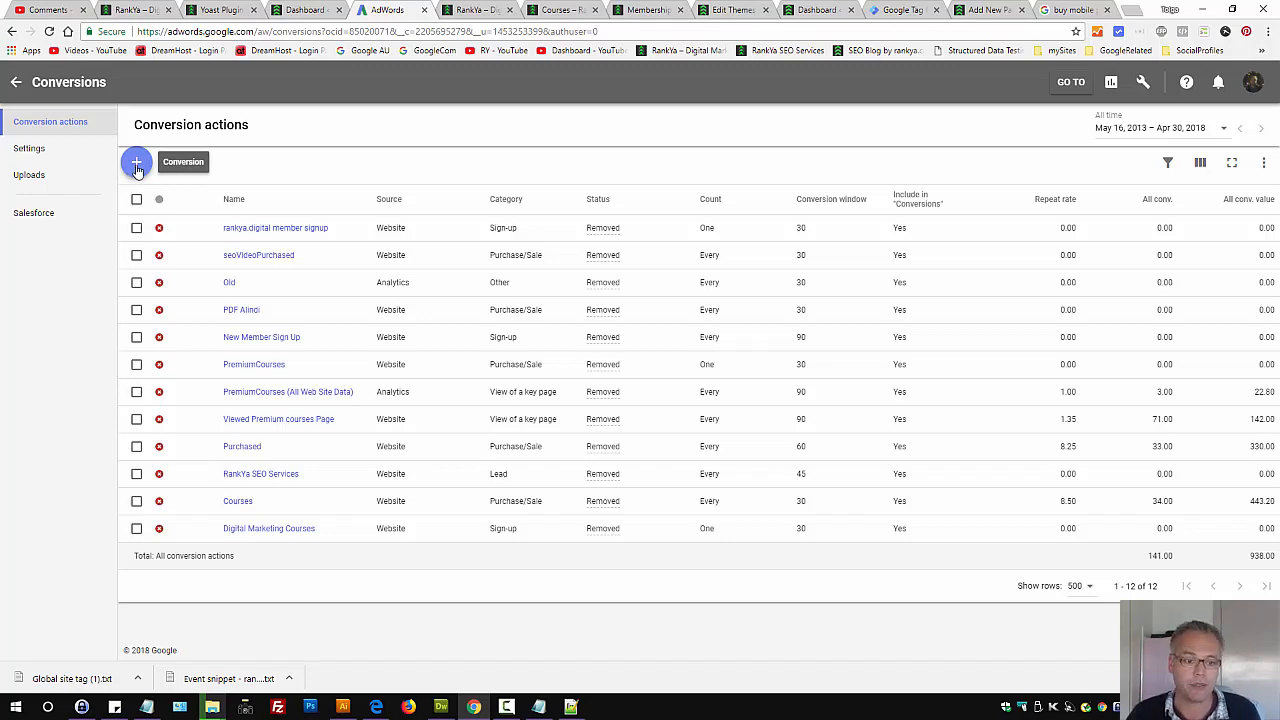
left_click(137, 165)
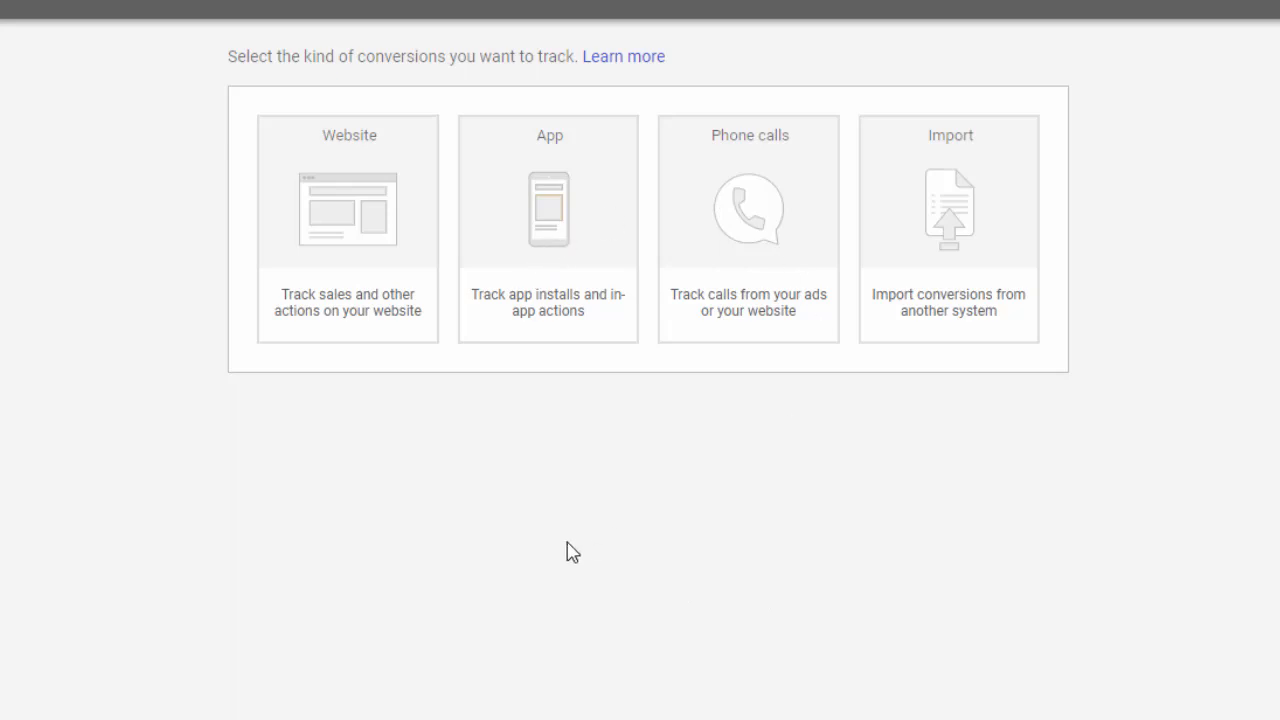
left_click(325, 197)
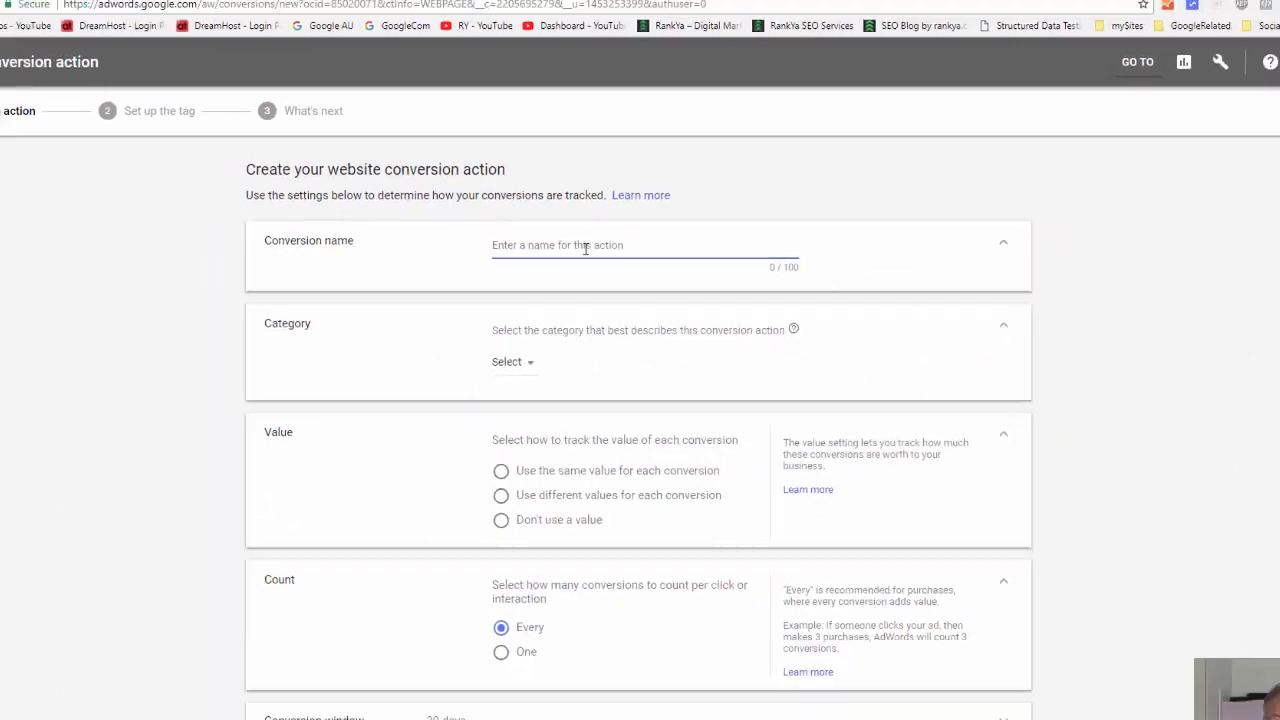
- Check the site's membership levels page and name the website conversion action "New Member Signup"
left_click(648, 9)
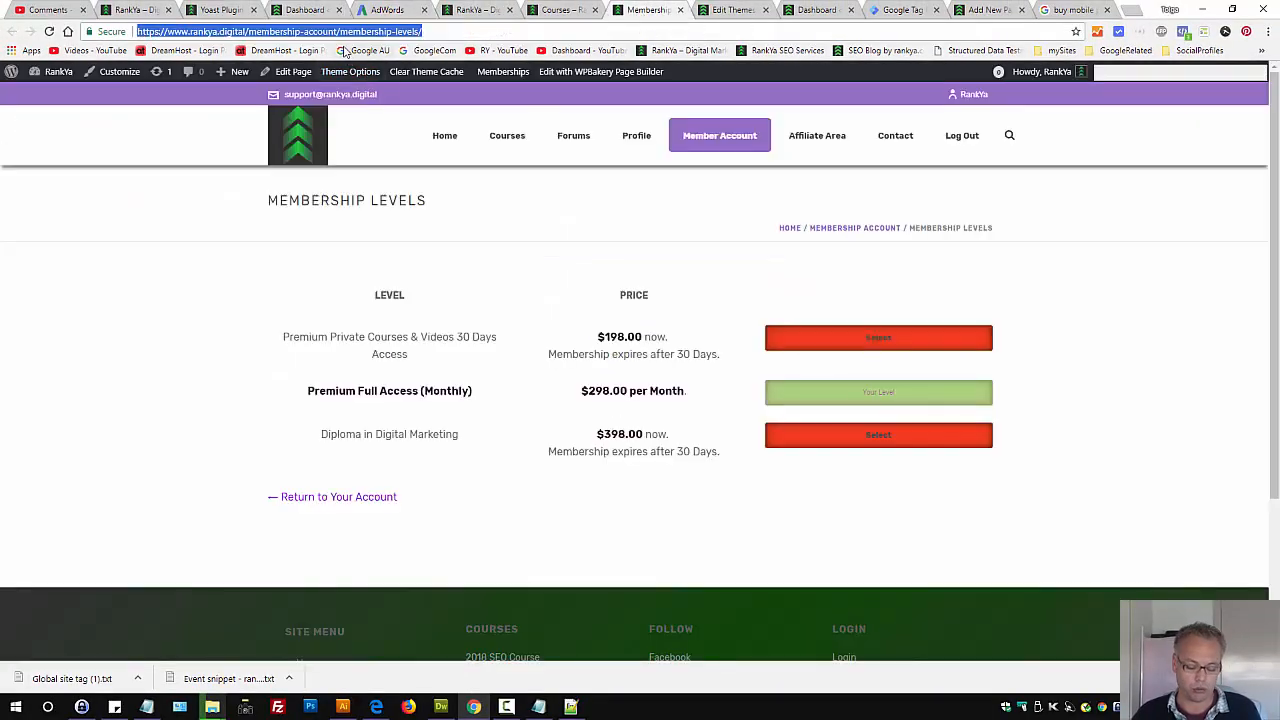
left_click(392, 9)
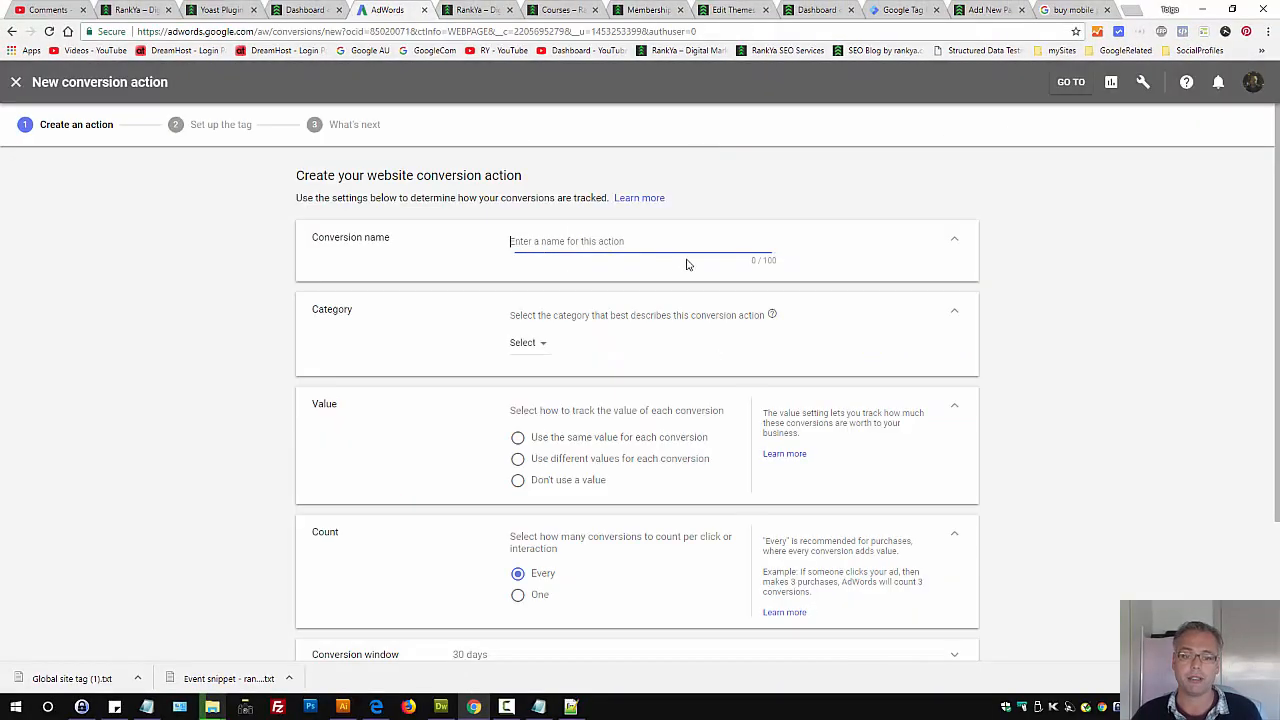
left_click(532, 241)
type("New Member")
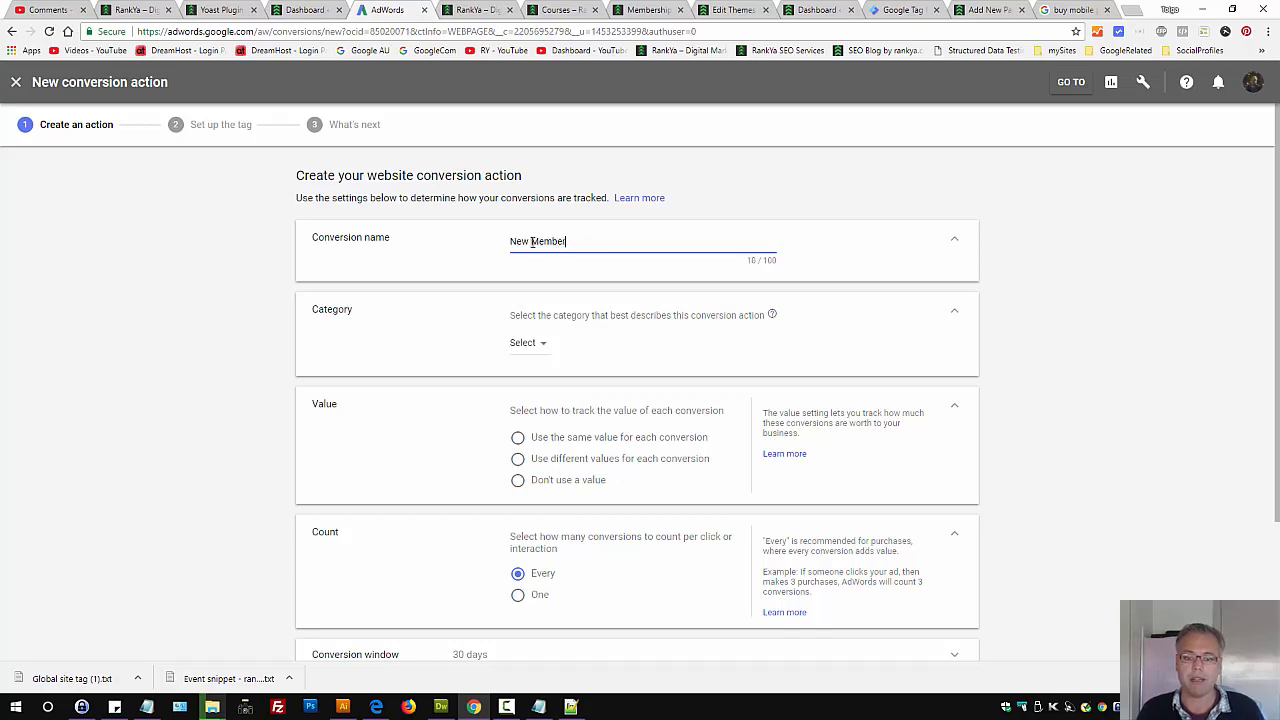
type(" Signup")
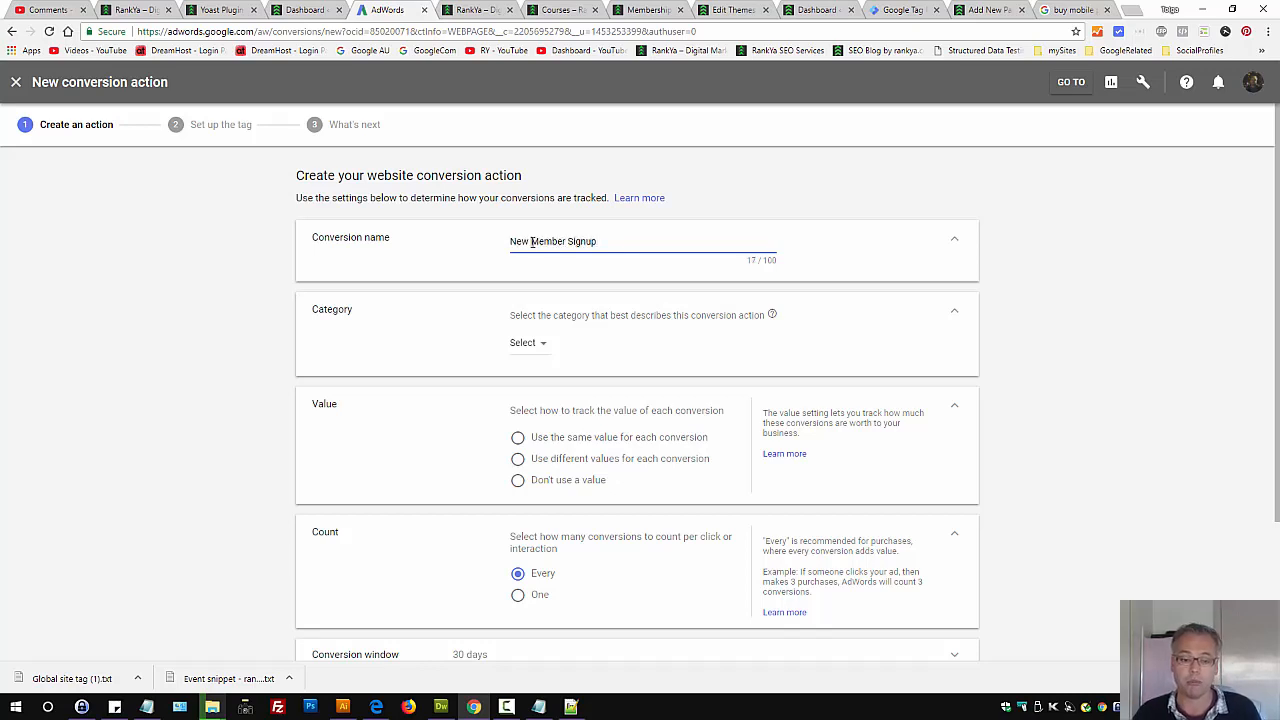
- Set the conversion action's category to Sign-up
left_click(532, 343)
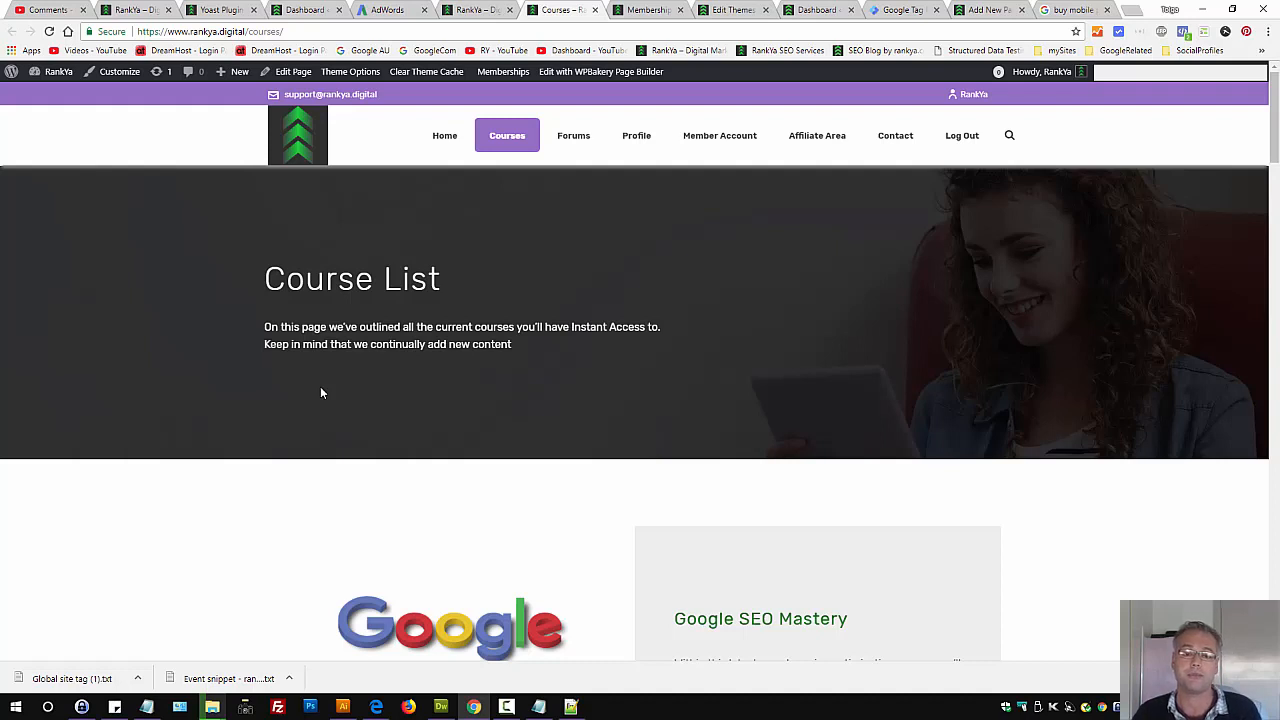
left_click(386, 12)
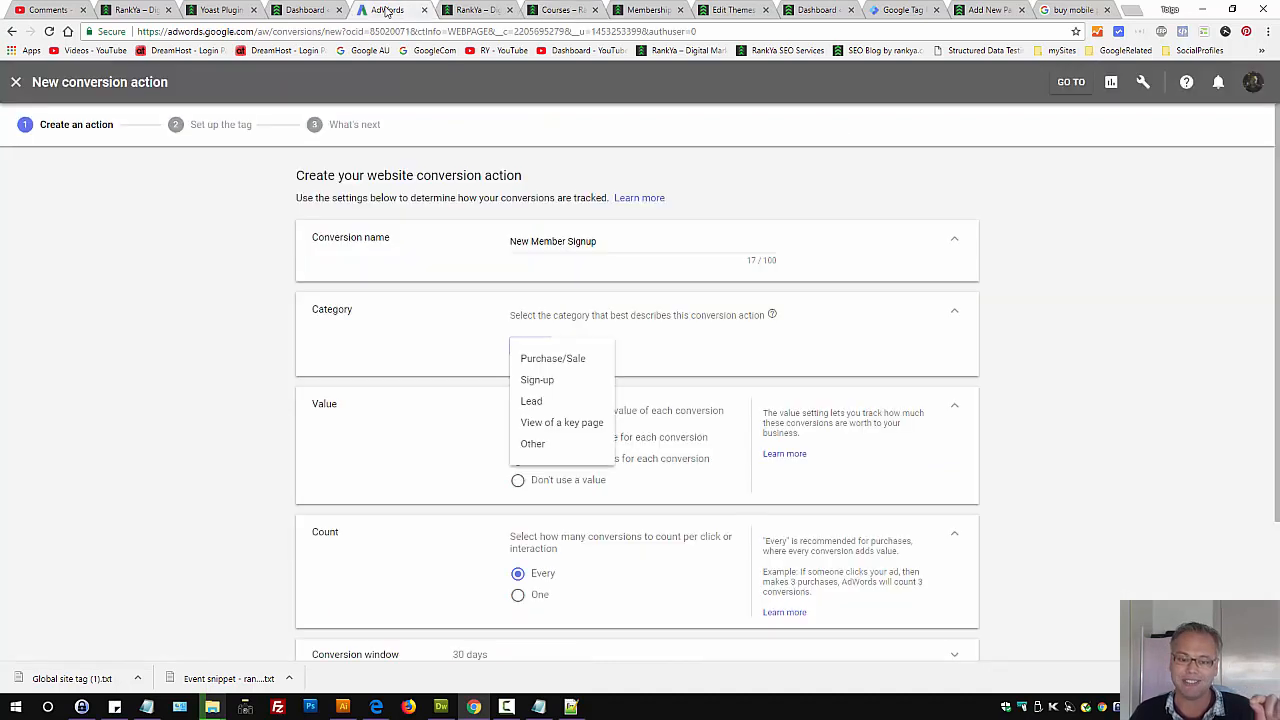
left_click(531, 384)
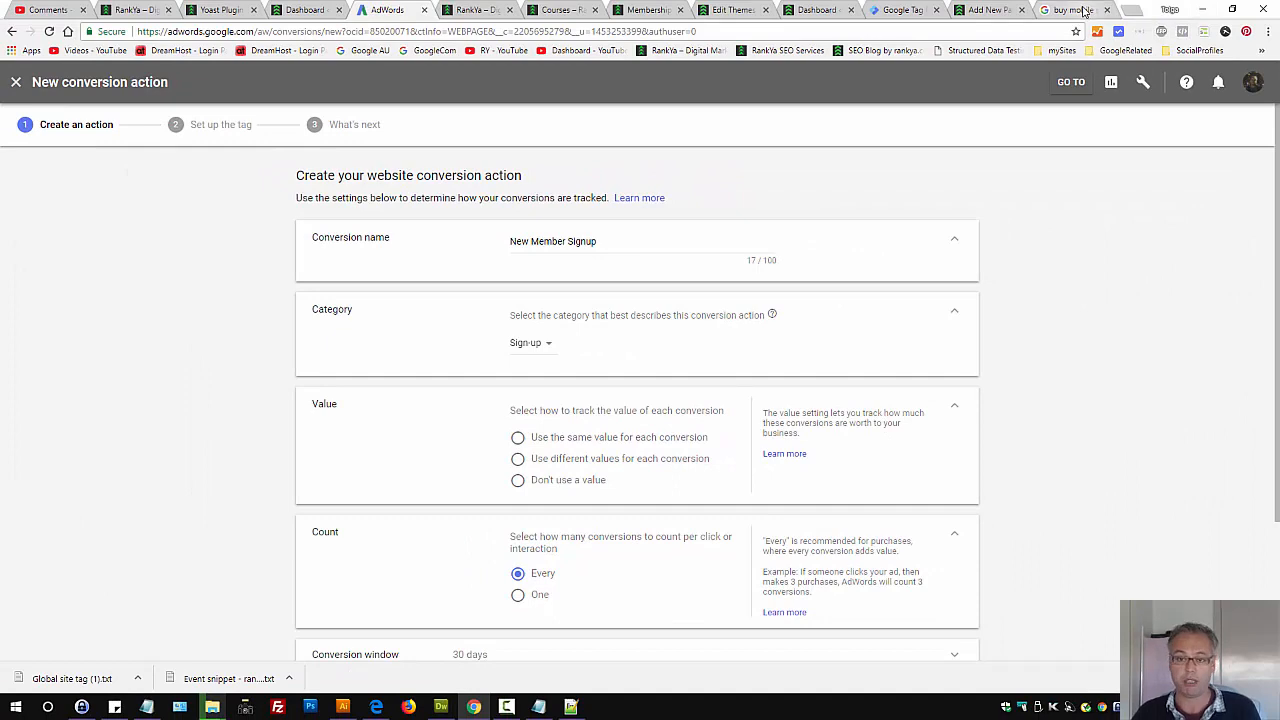
- Examine the Google search results for "buy mobile phones" and the prices on the site's membership levels page
left_click(1085, 10)
left_click(205, 88)
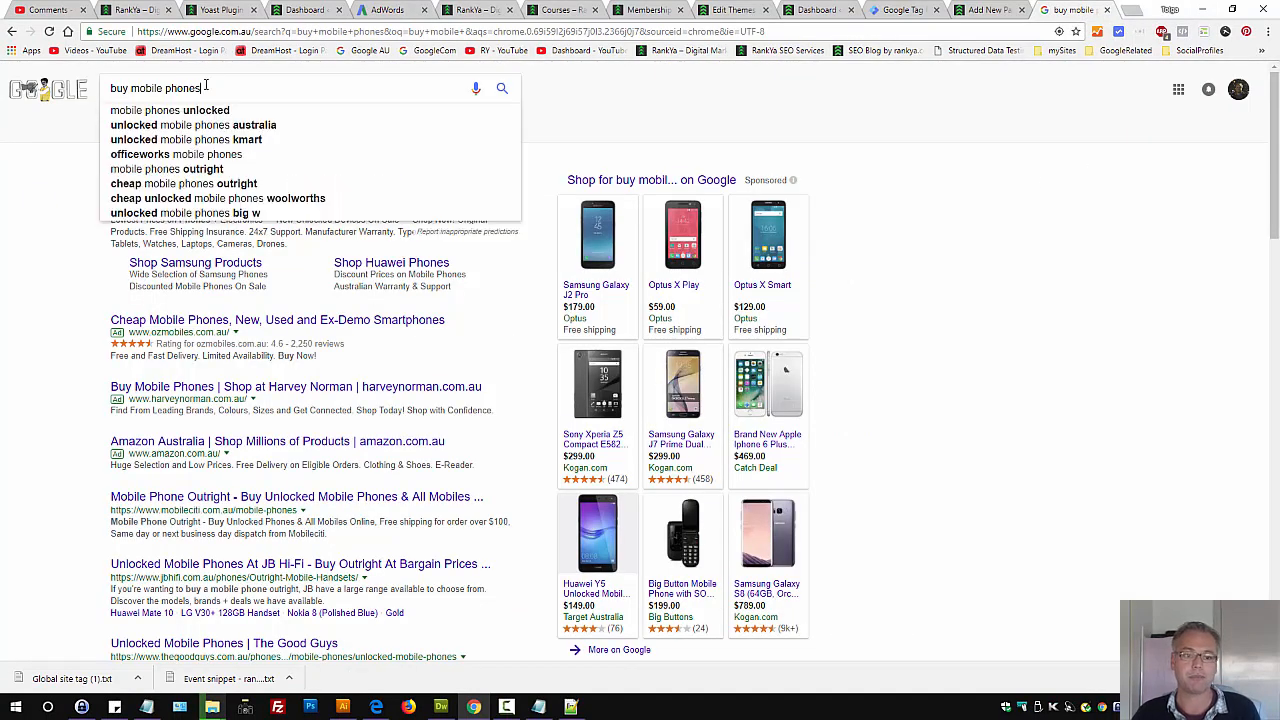
triple_click(205, 88)
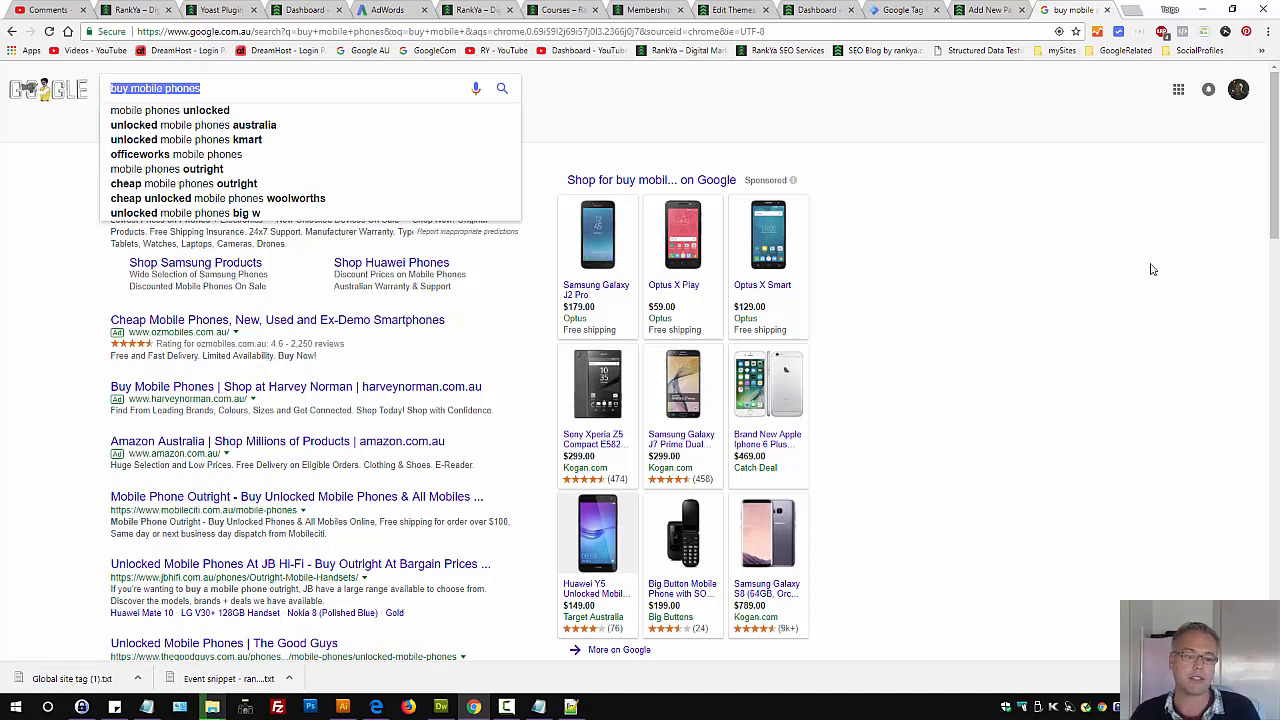
left_click(1010, 287)
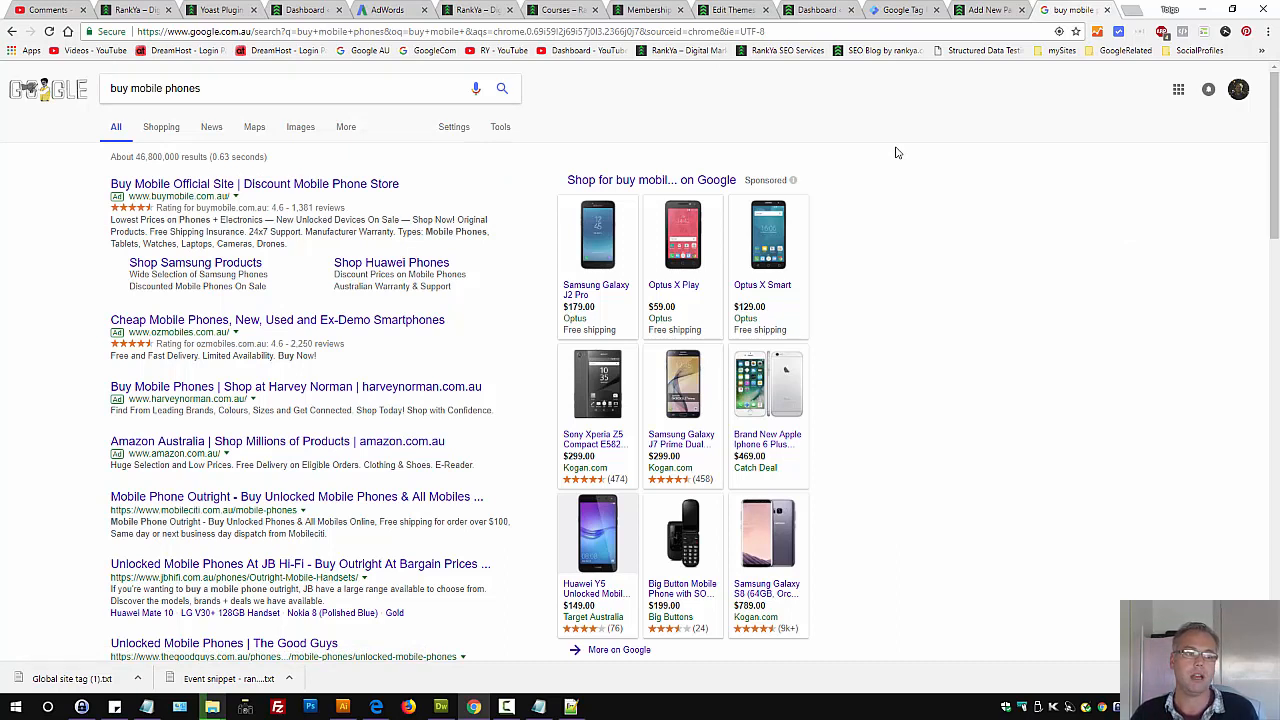
left_click(640, 10)
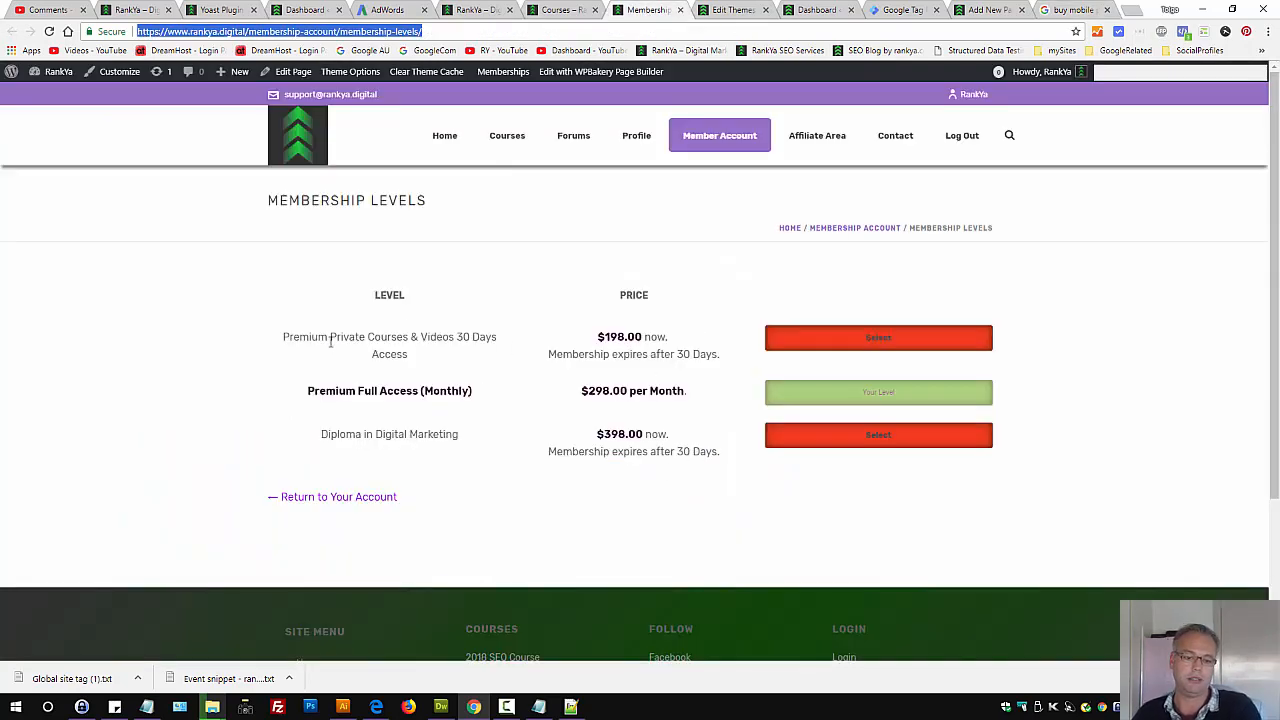
double_click(595, 390)
left_click(595, 390)
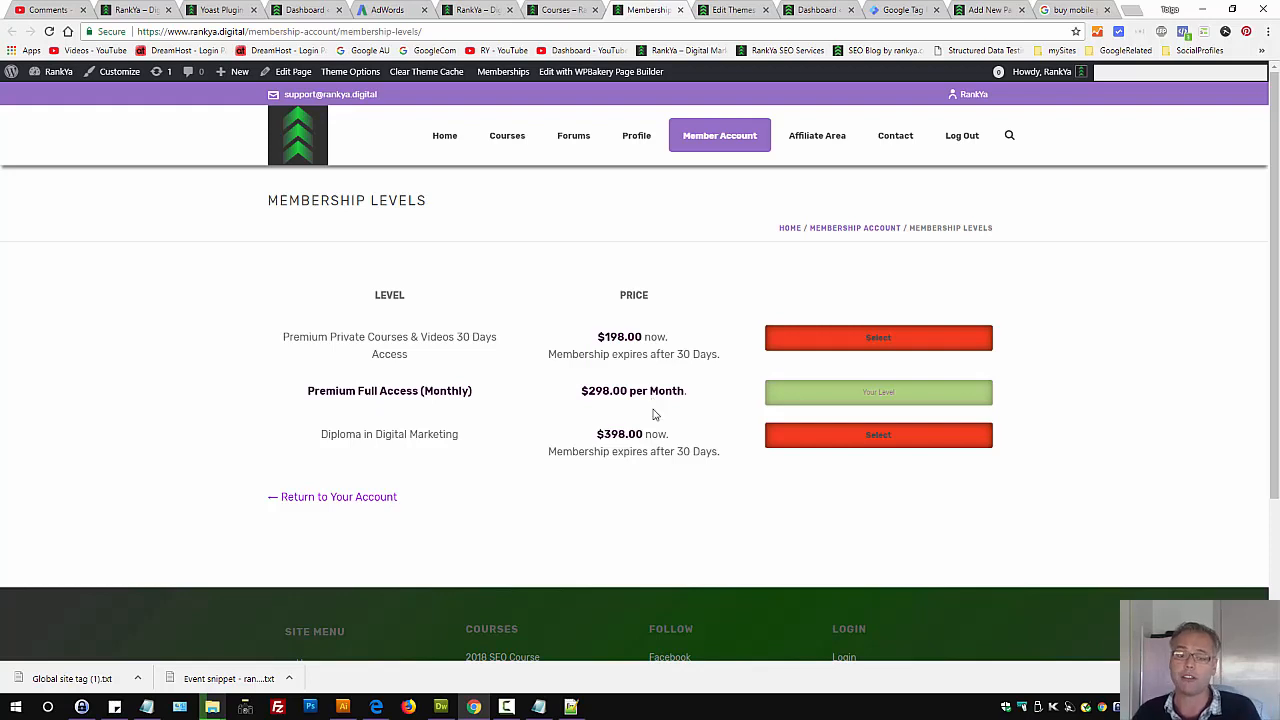
left_click(390, 8)
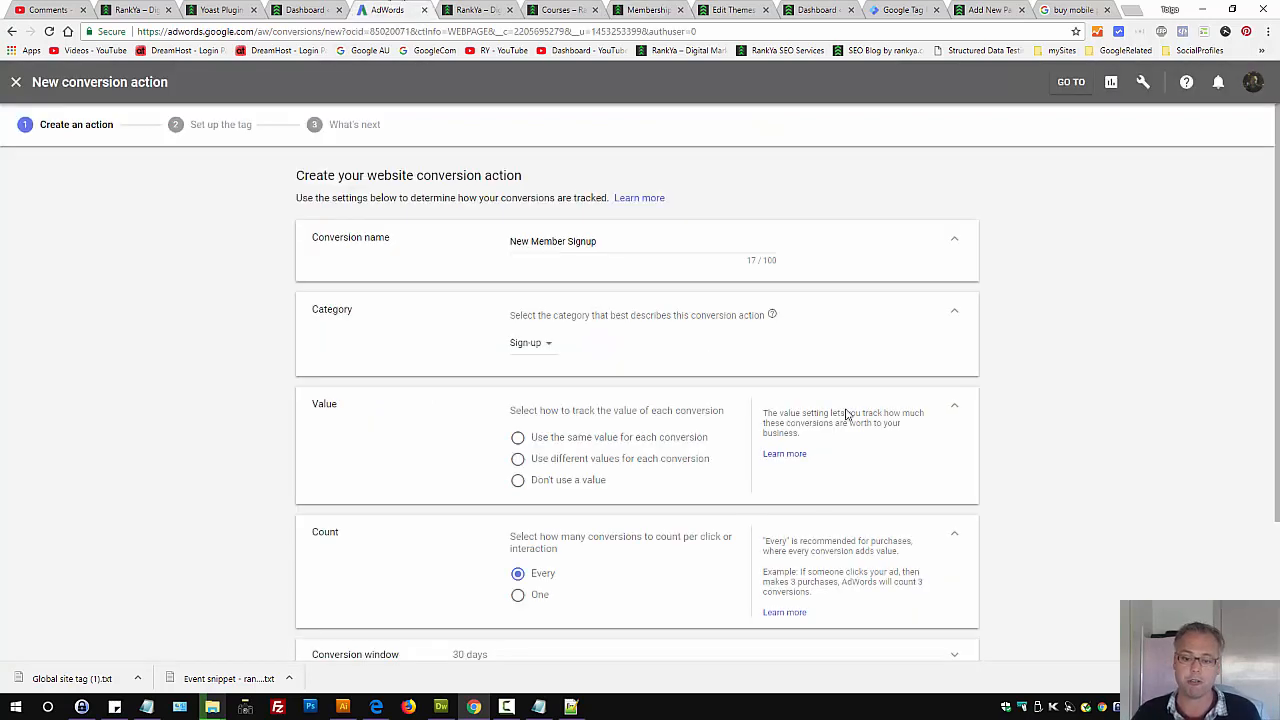
- Track conversions with different values for each one, and set the default value to 198 US dollars
left_click(517, 458)
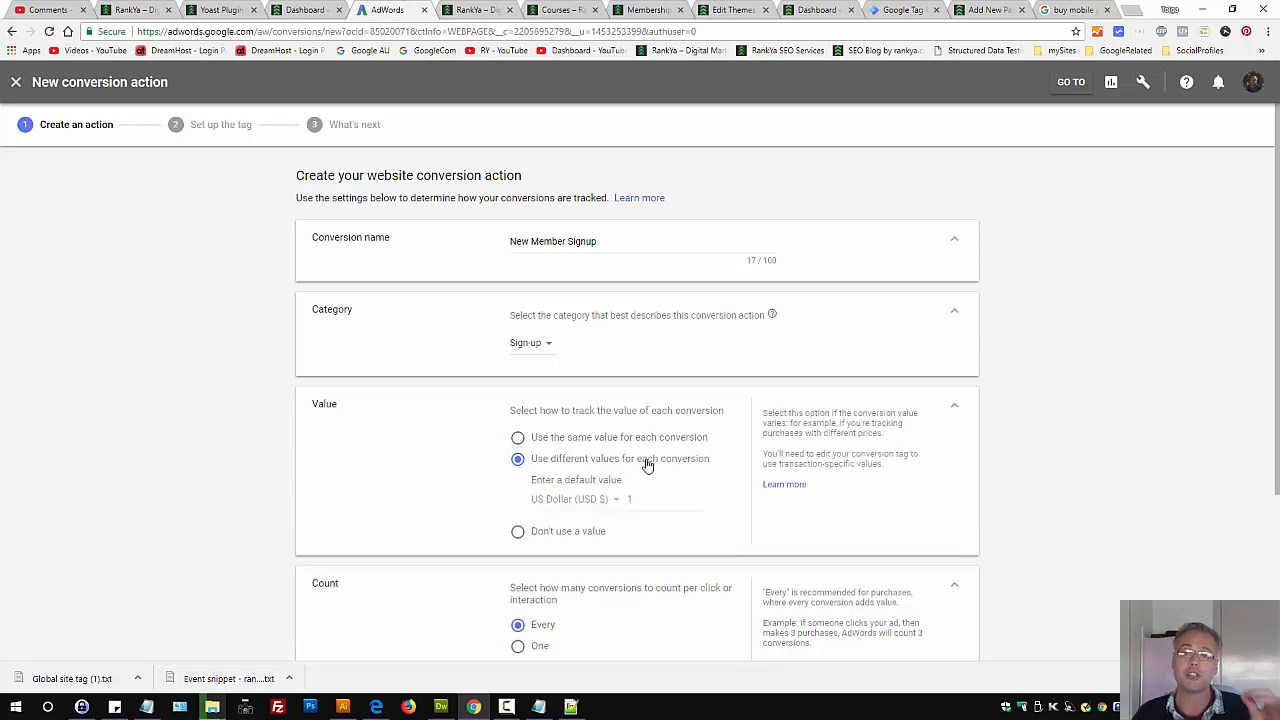
left_click(648, 502)
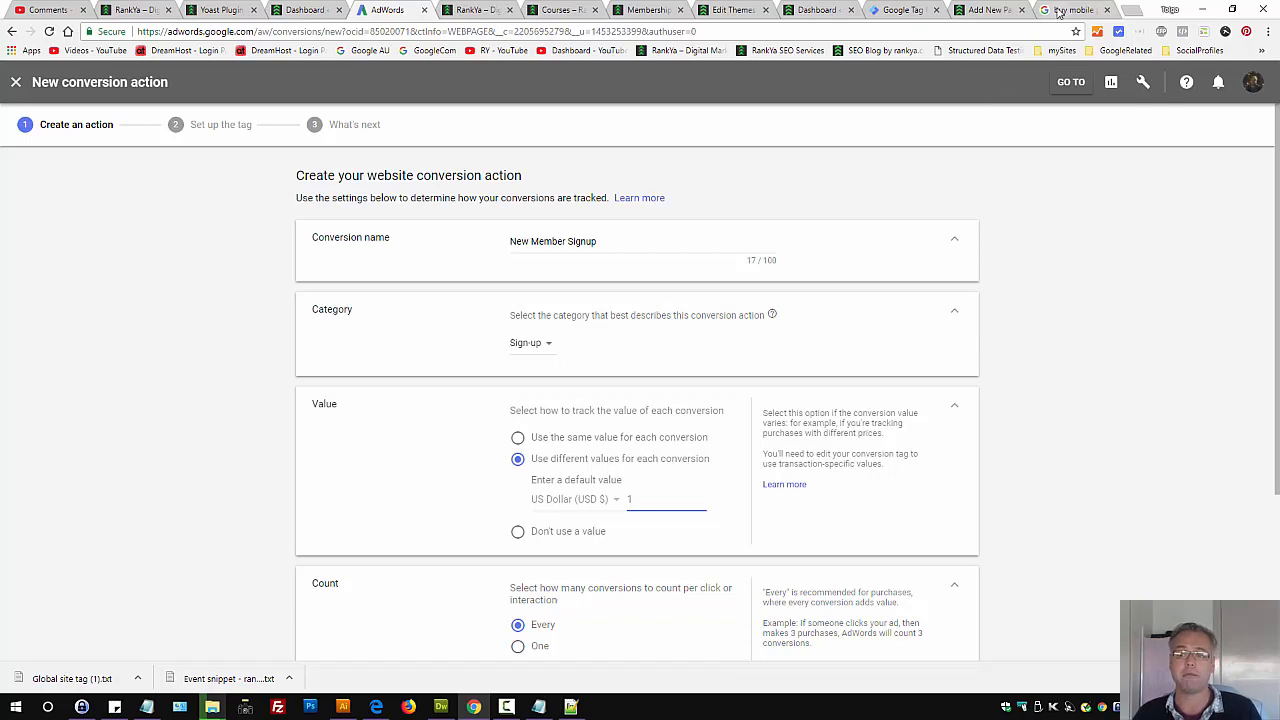
left_click(660, 10)
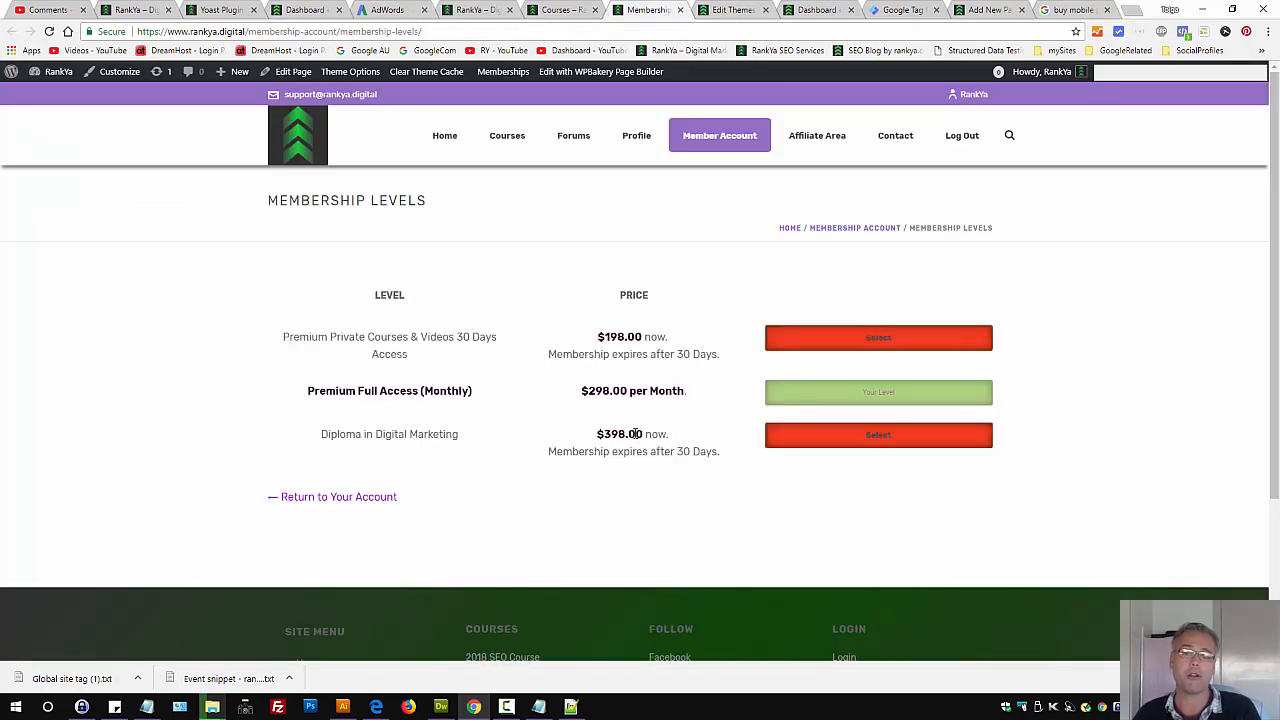
left_click(392, 10)
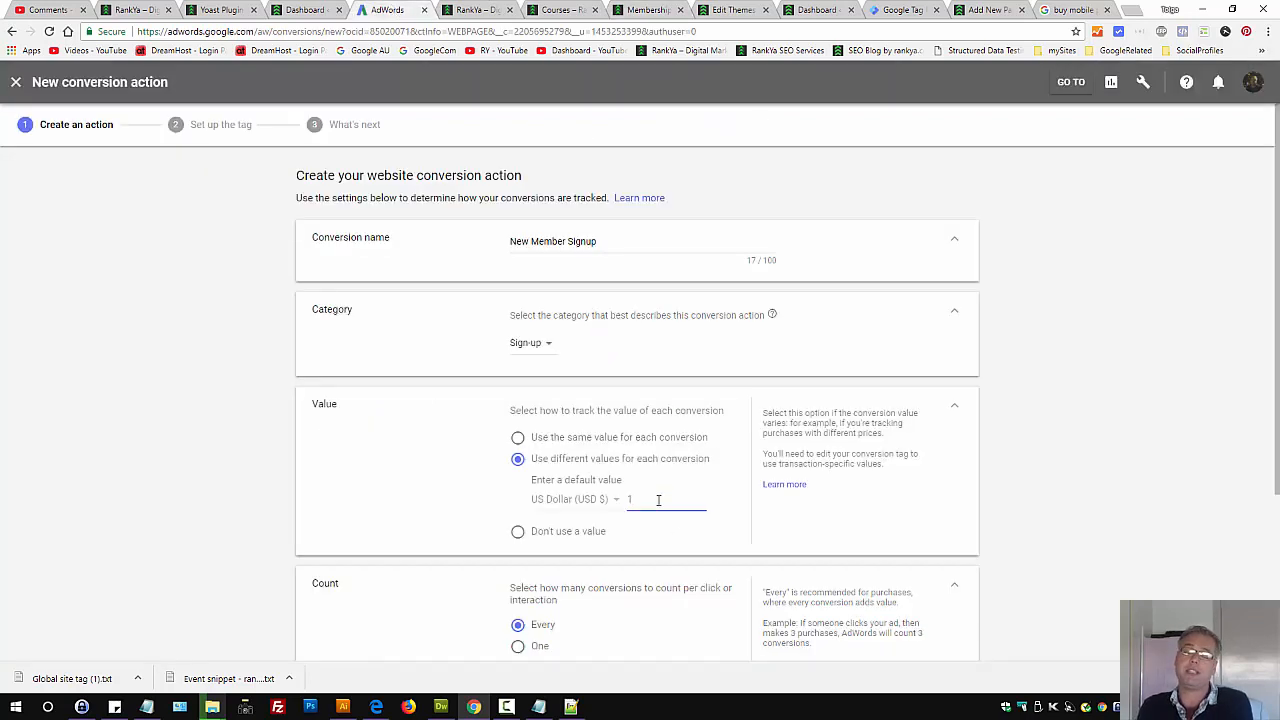
key("BackSpace")
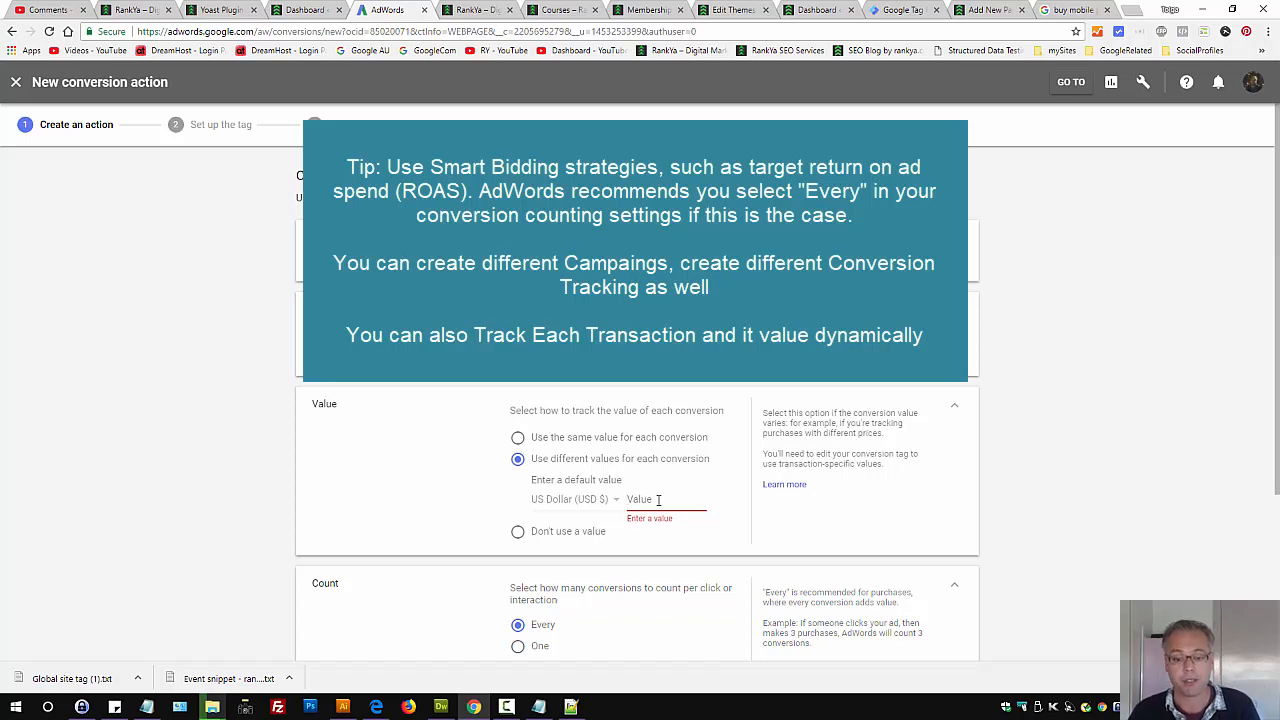
type("198")
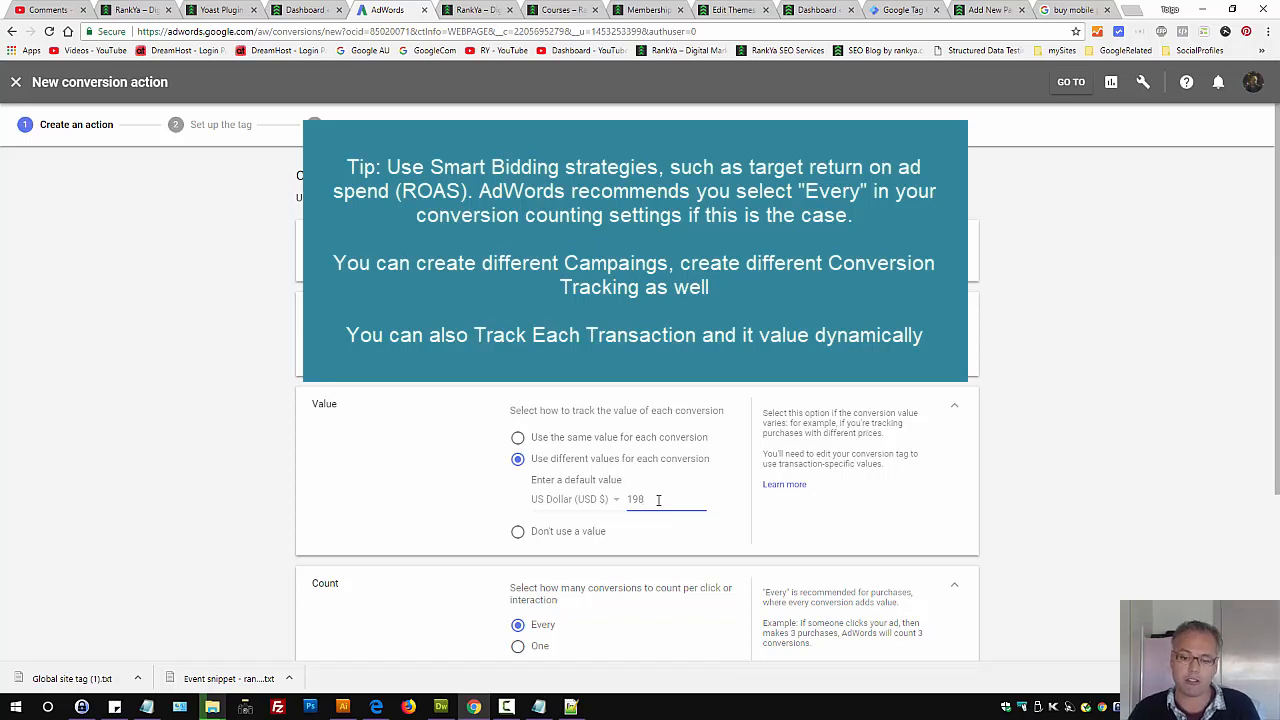
double_click(634, 499)
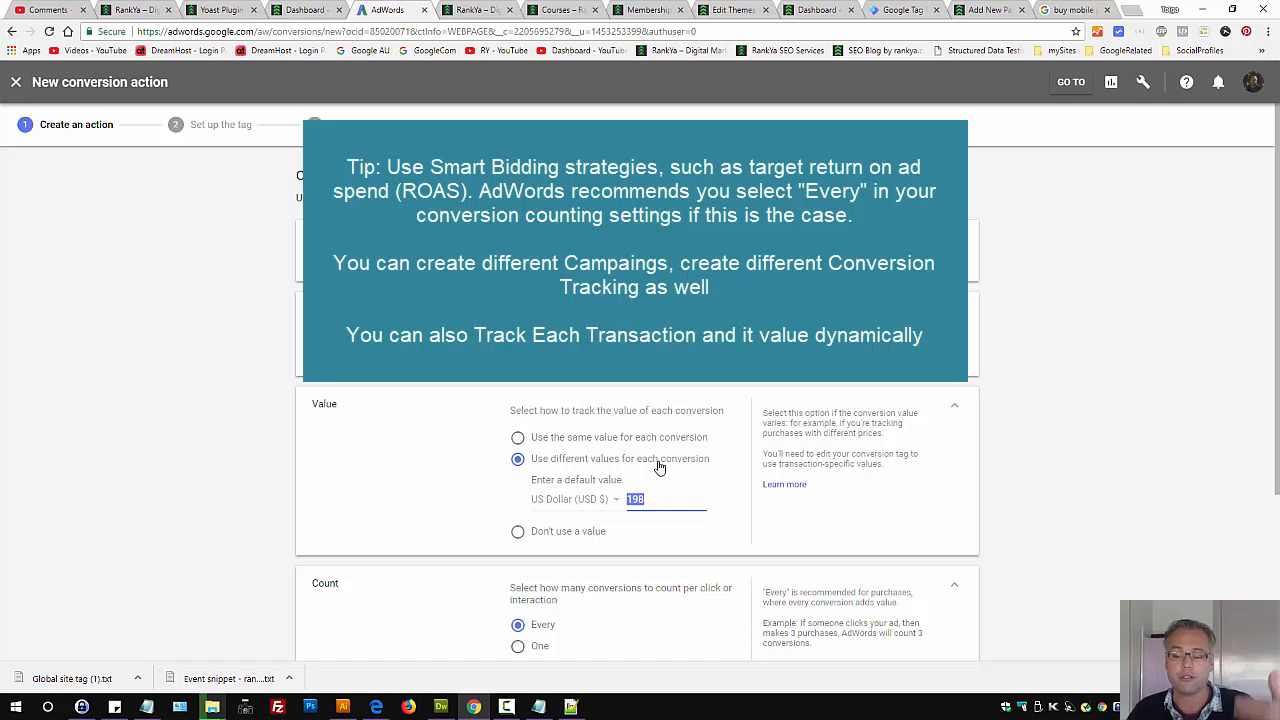
- Try using the same value of 100 US dollars for each conversion
left_click(658, 499)
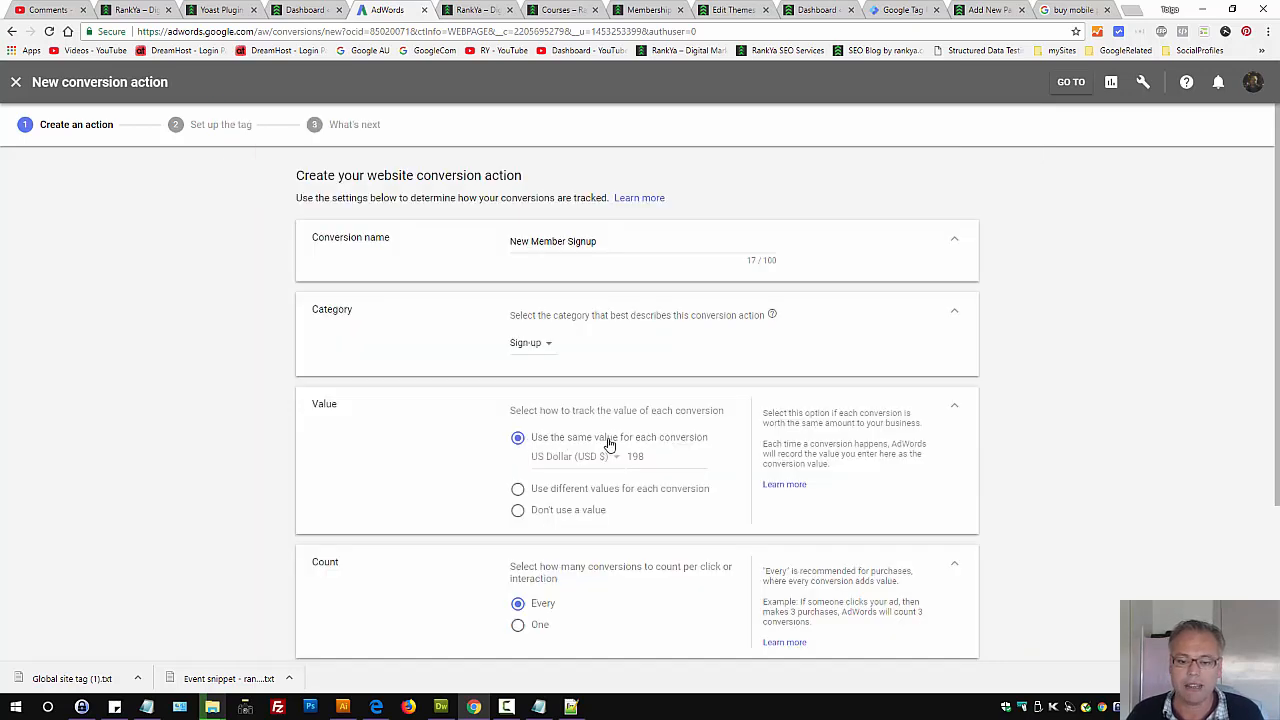
left_click(658, 459)
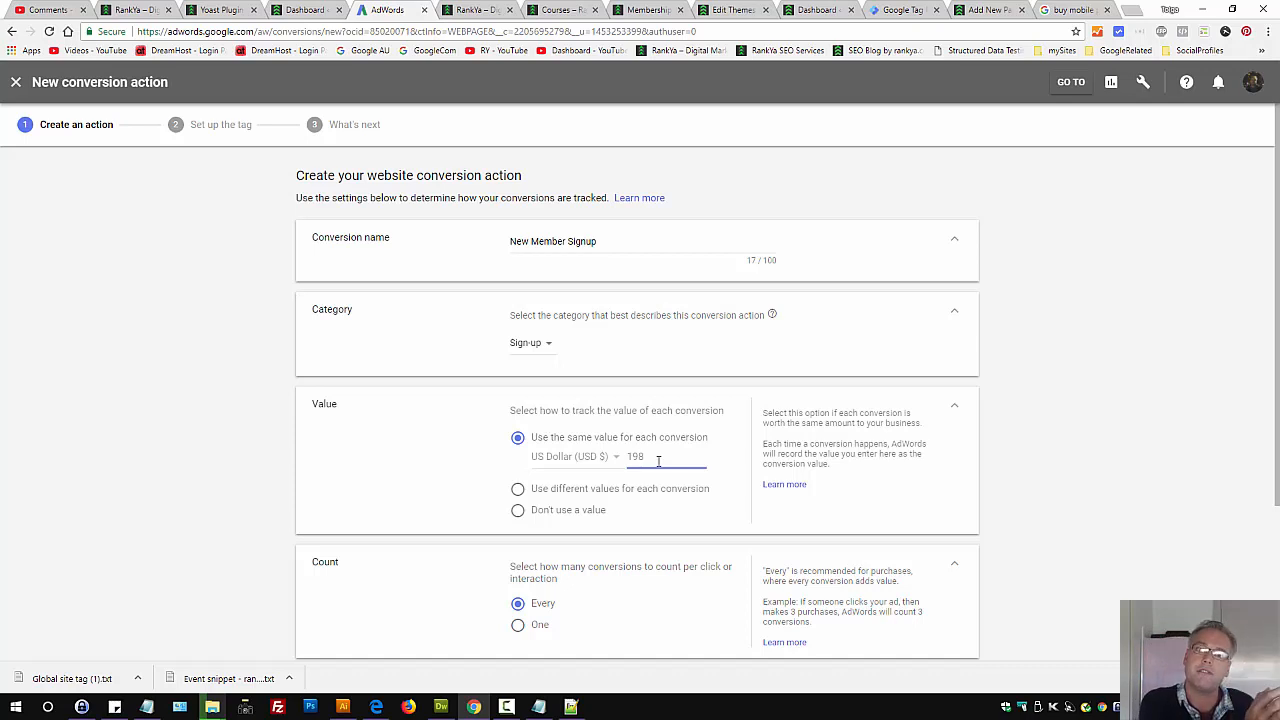
key("BackSpace")
key("BackSpace")
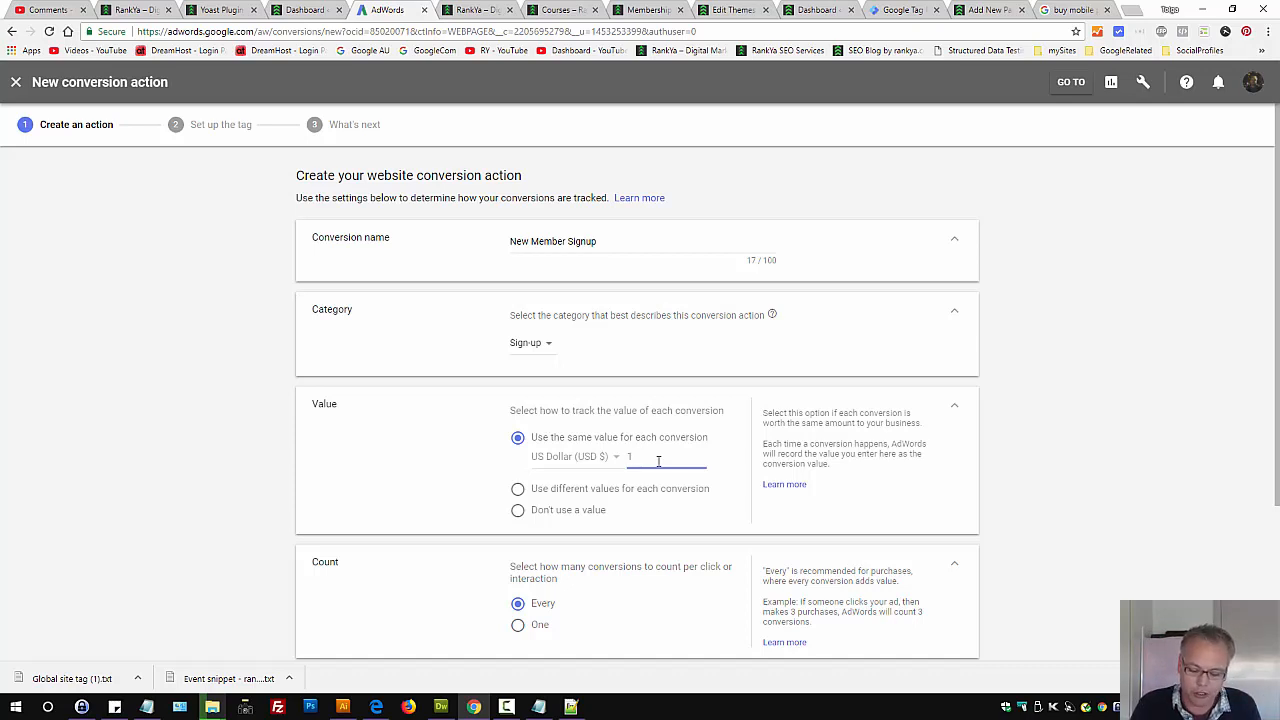
type("00")
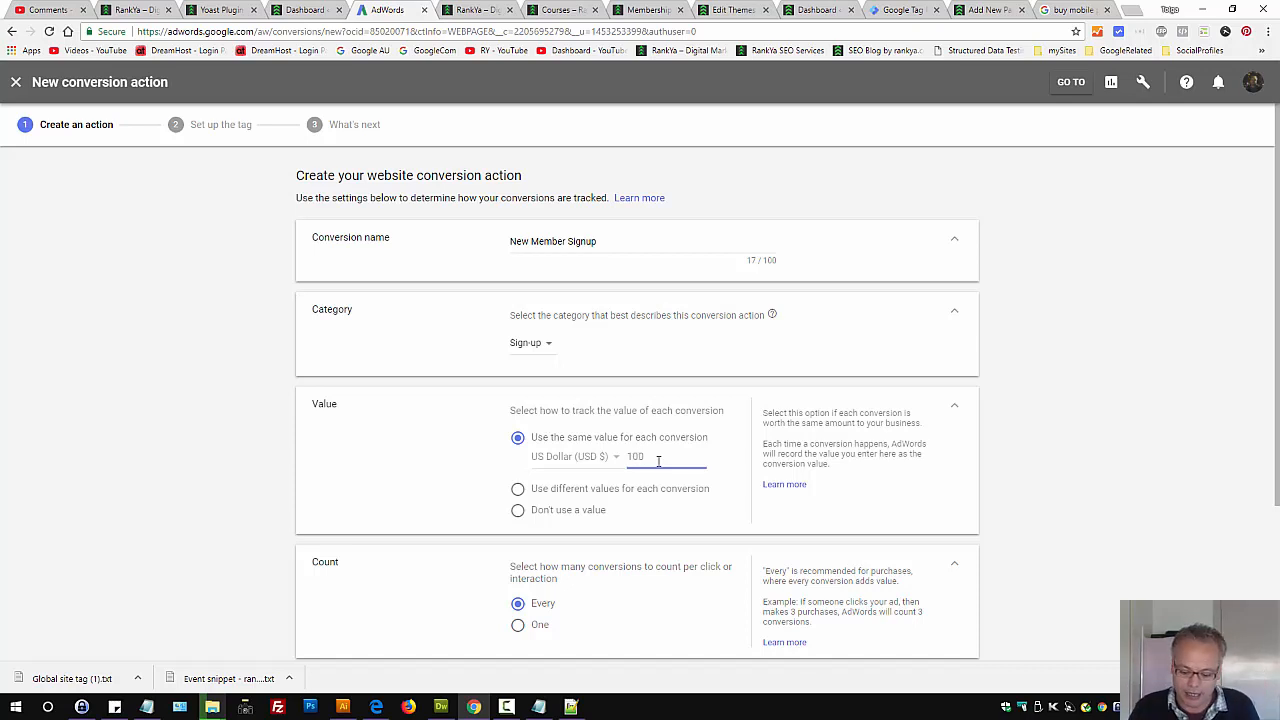
key("BackSpace")
key("BackSpace")
key("BackSpace")
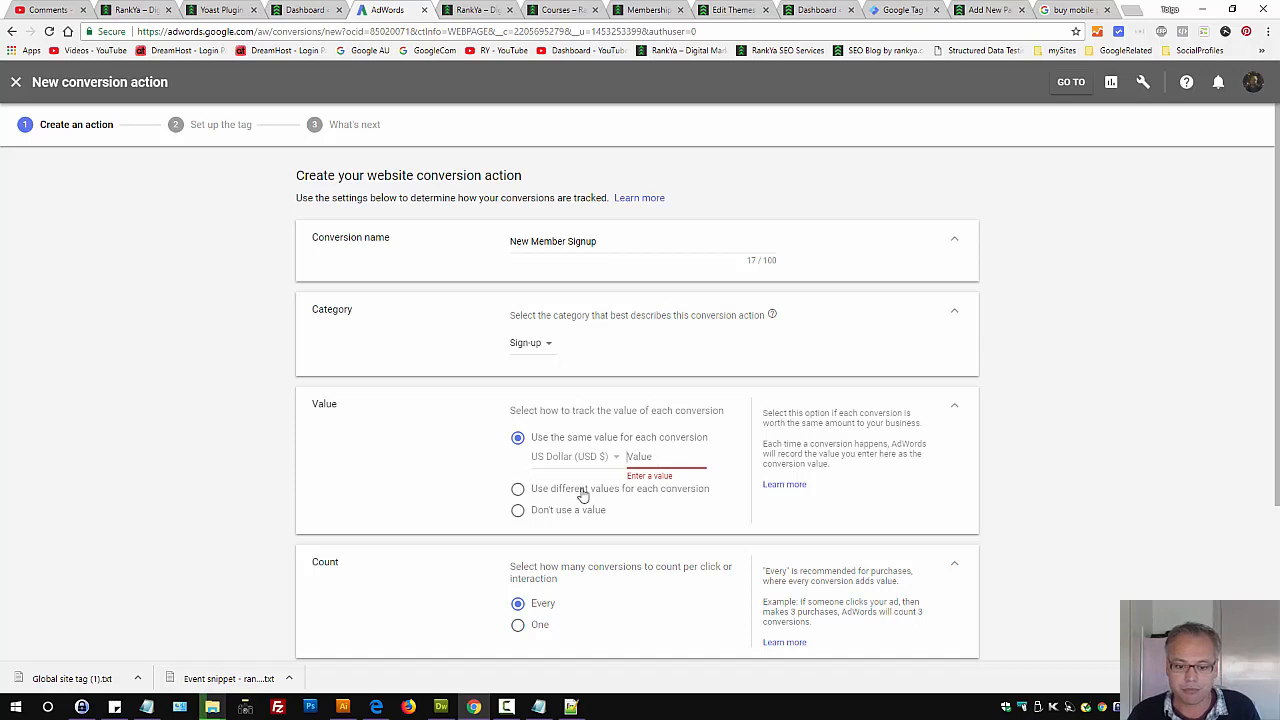
- Choose different values for each conversion again, with a default value of 198, and keep US Dollar as the currency
left_click(517, 489)
left_click(660, 504)
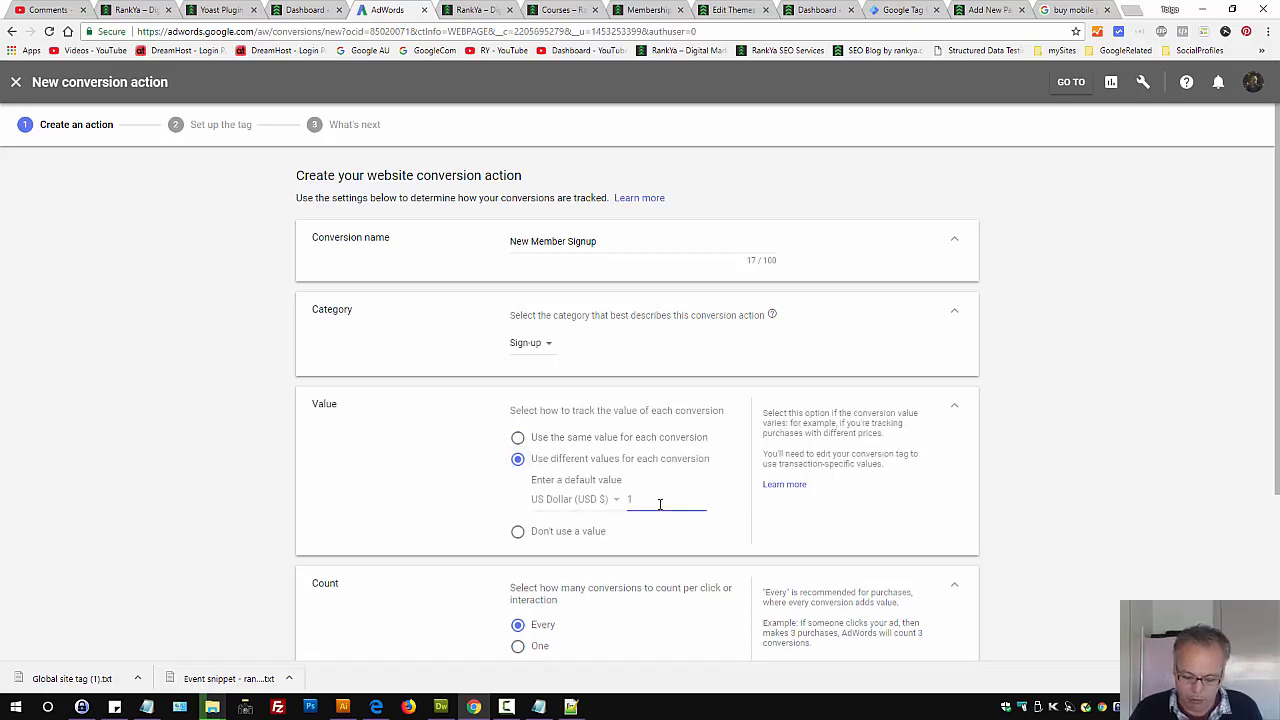
key("BackSpace")
type("198")
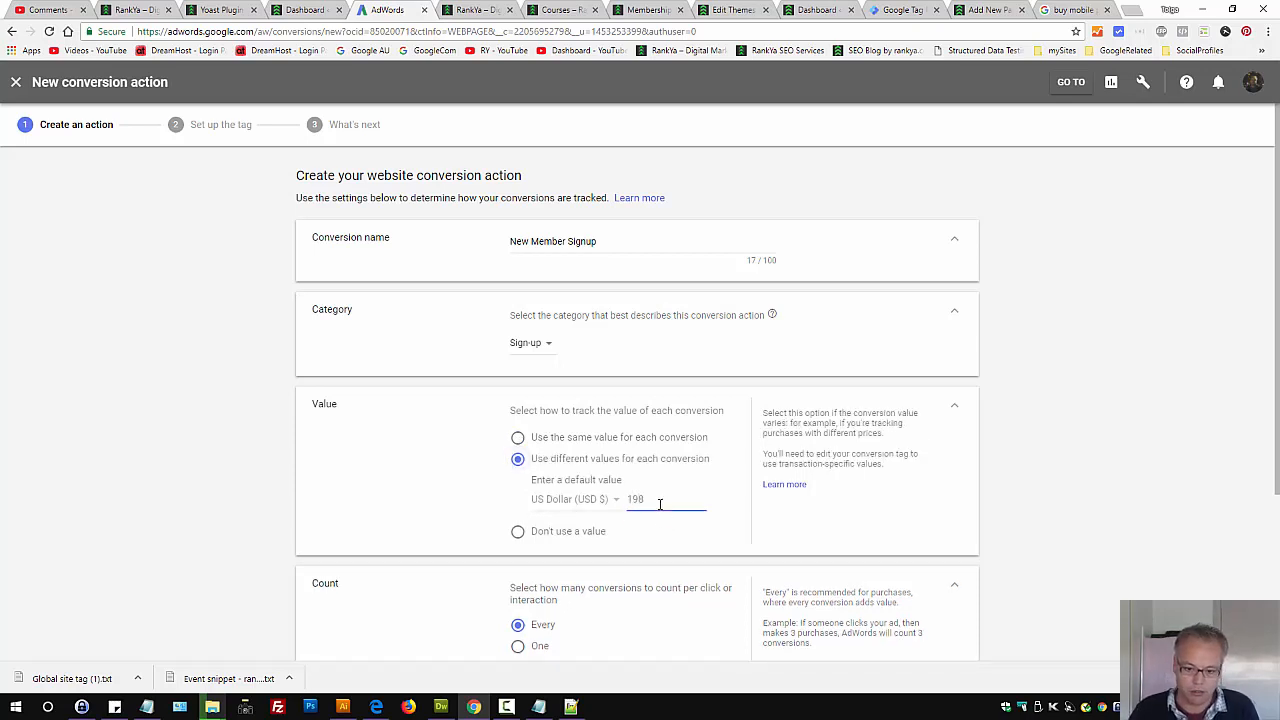
left_click(595, 509)
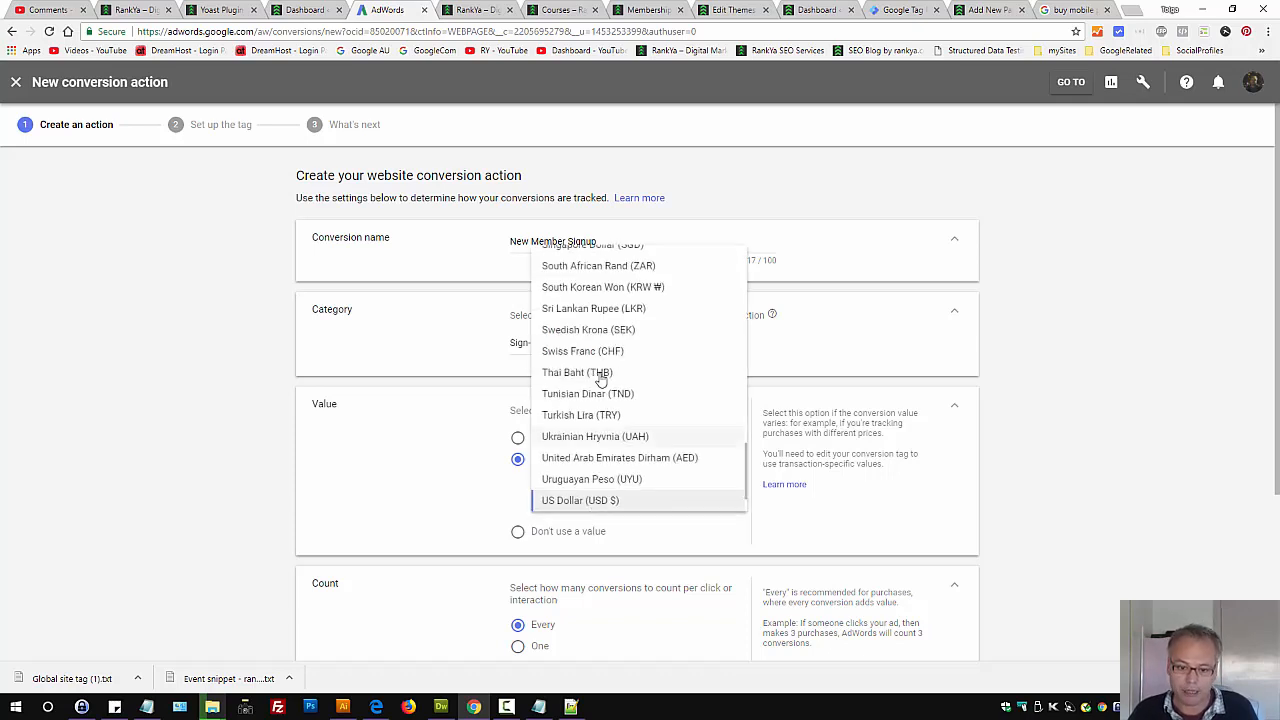
scroll(610, 340, "up", 3)
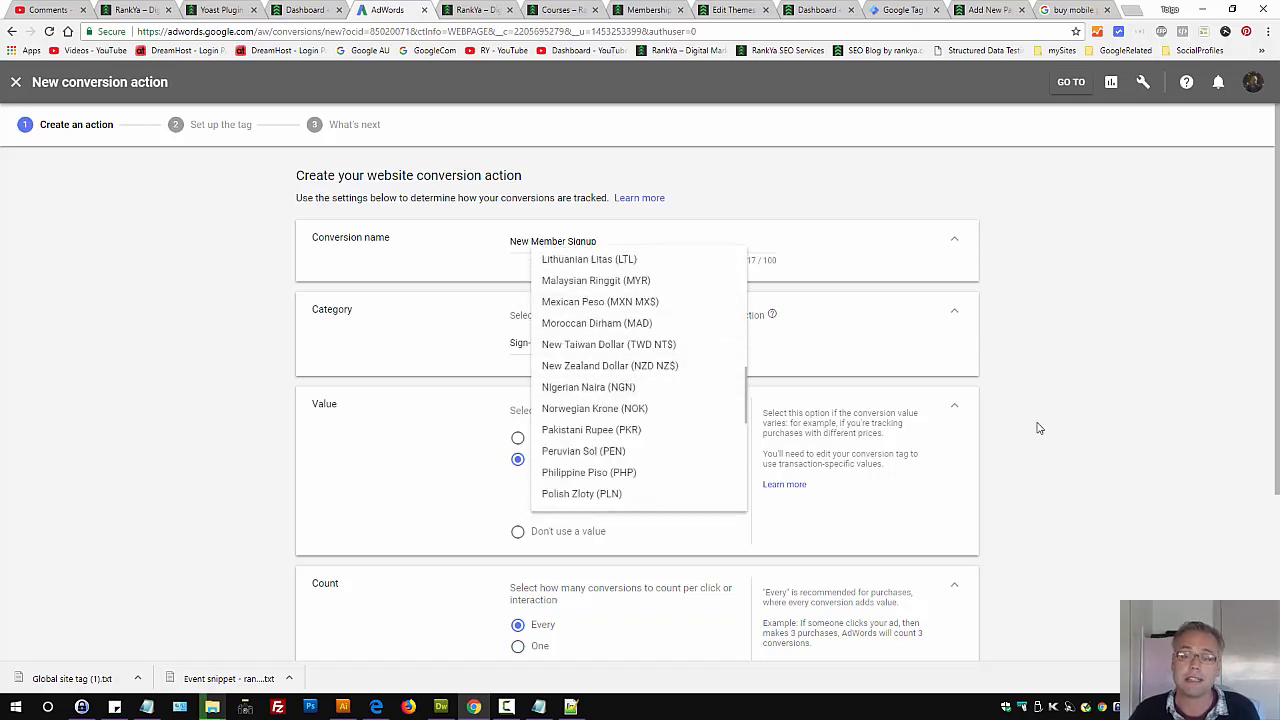
left_click(1045, 517)
- Try counting only one conversion per click or interaction, and switch the count setting back to Every
scroll(1045, 517, "down", 2)
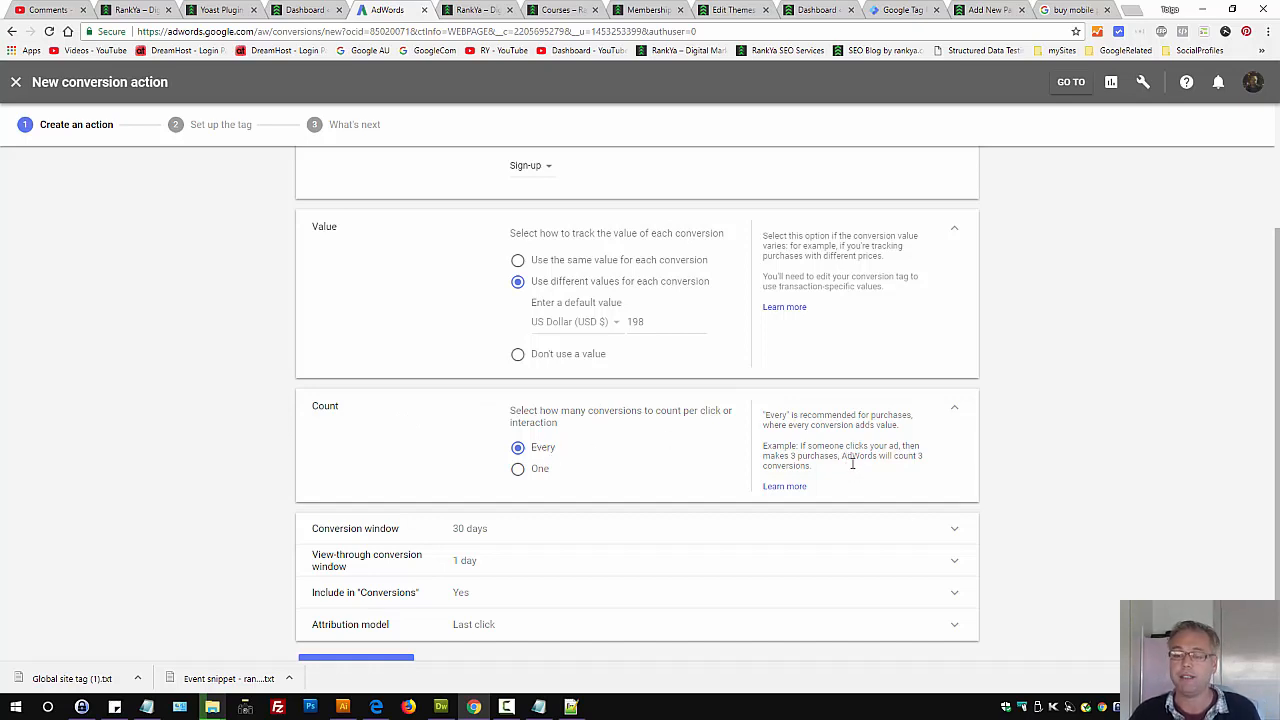
left_click(1068, 9)
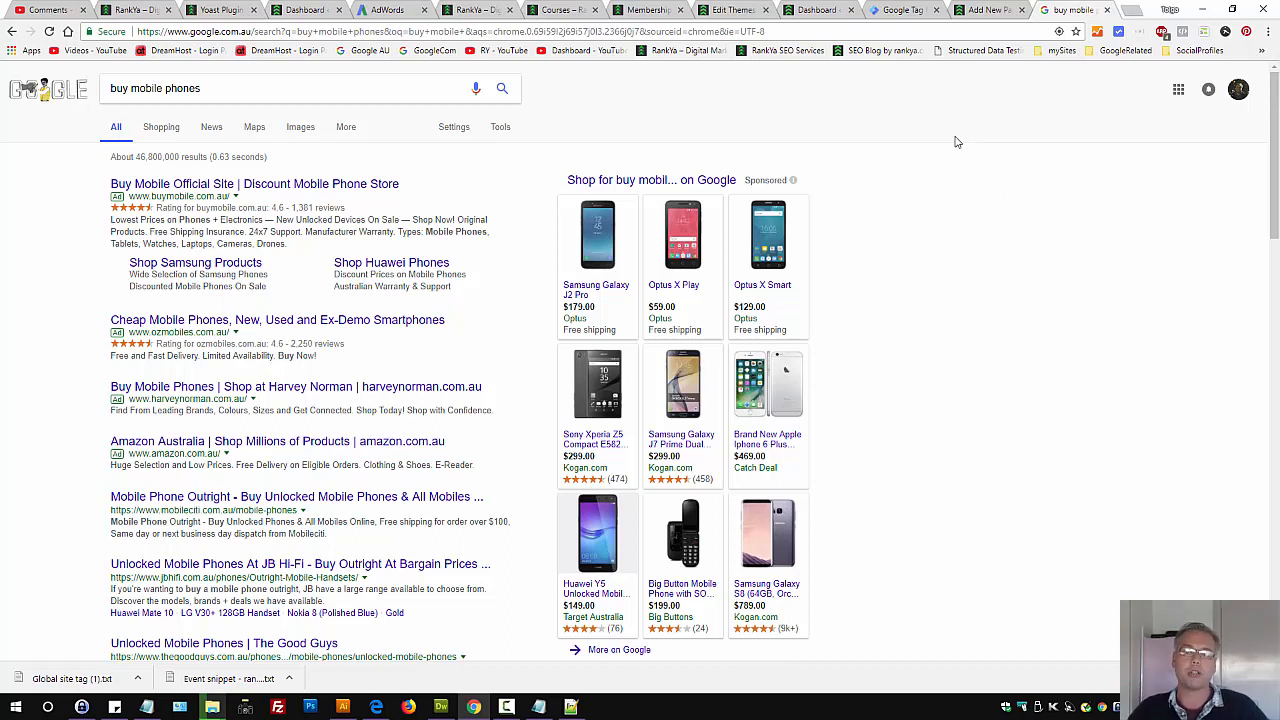
left_click(408, 9)
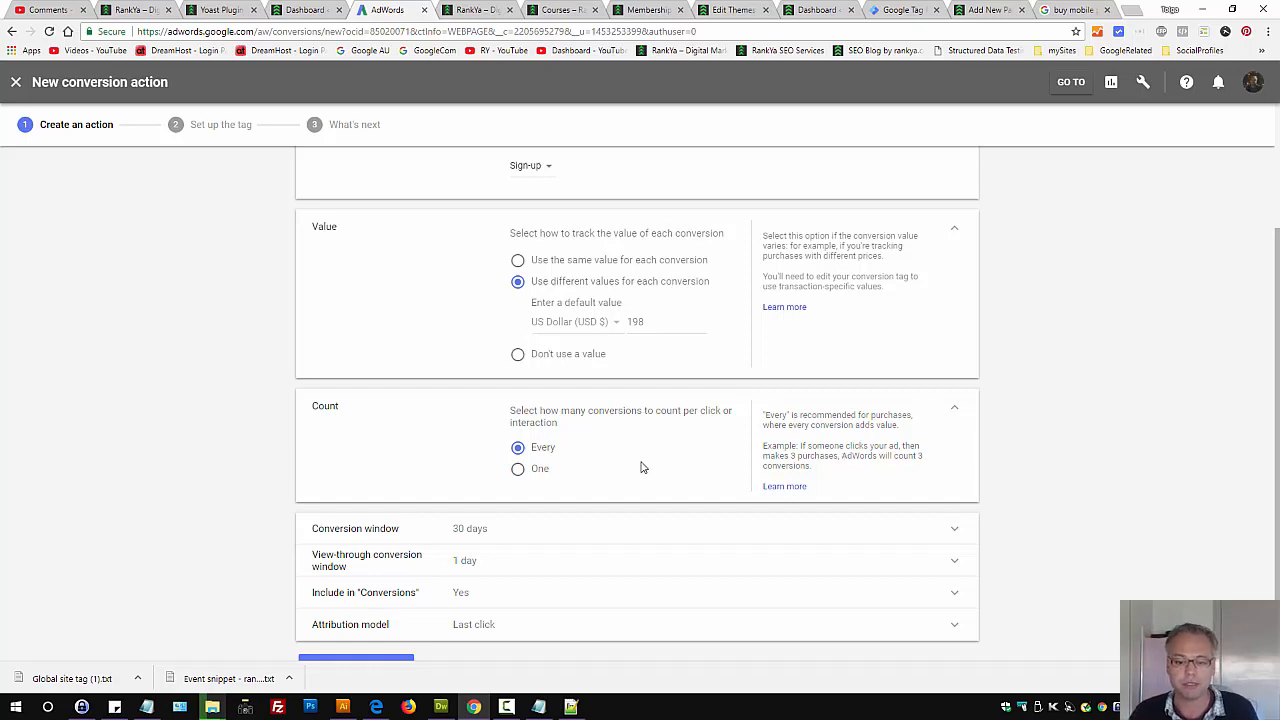
left_click(518, 469)
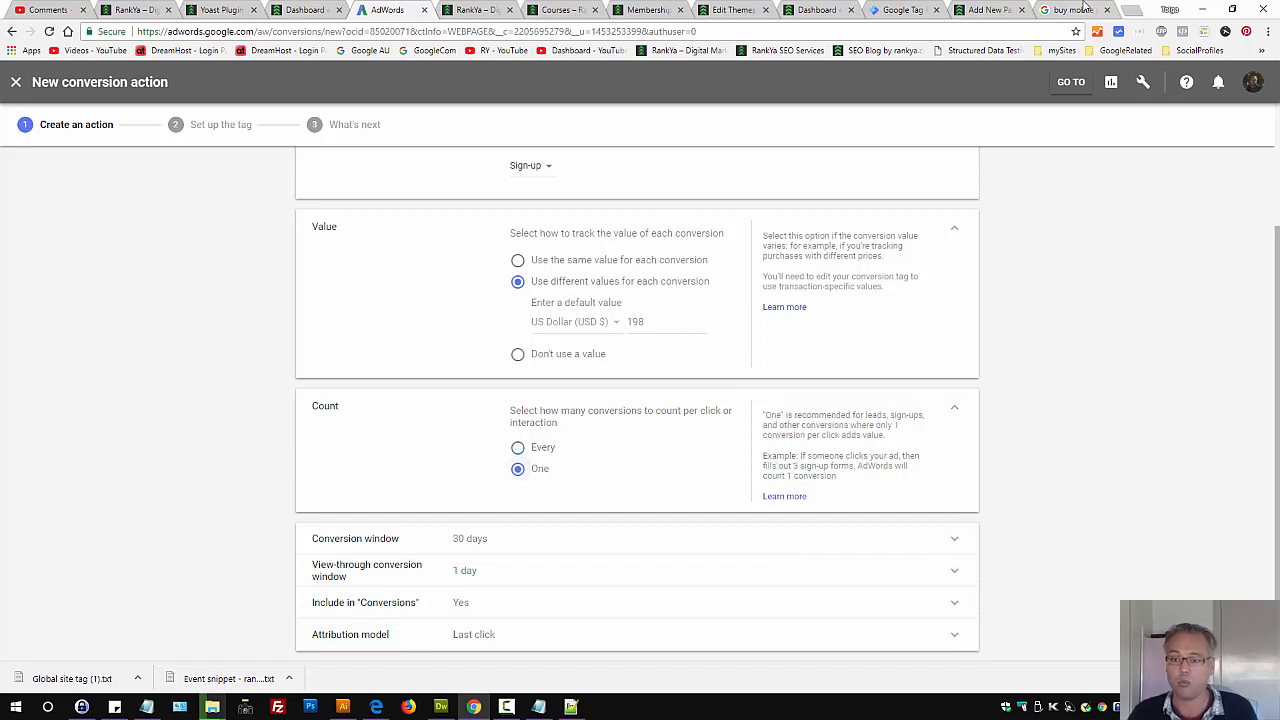
left_click(1085, 9)
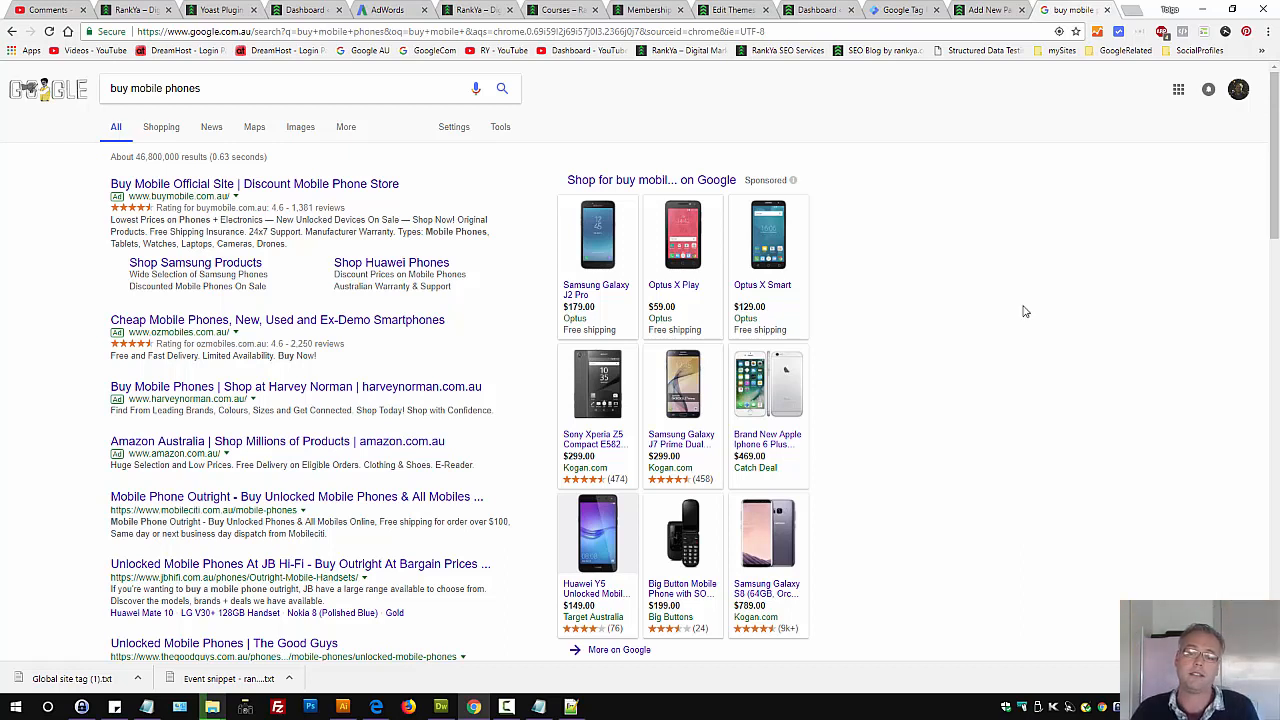
left_click(376, 9)
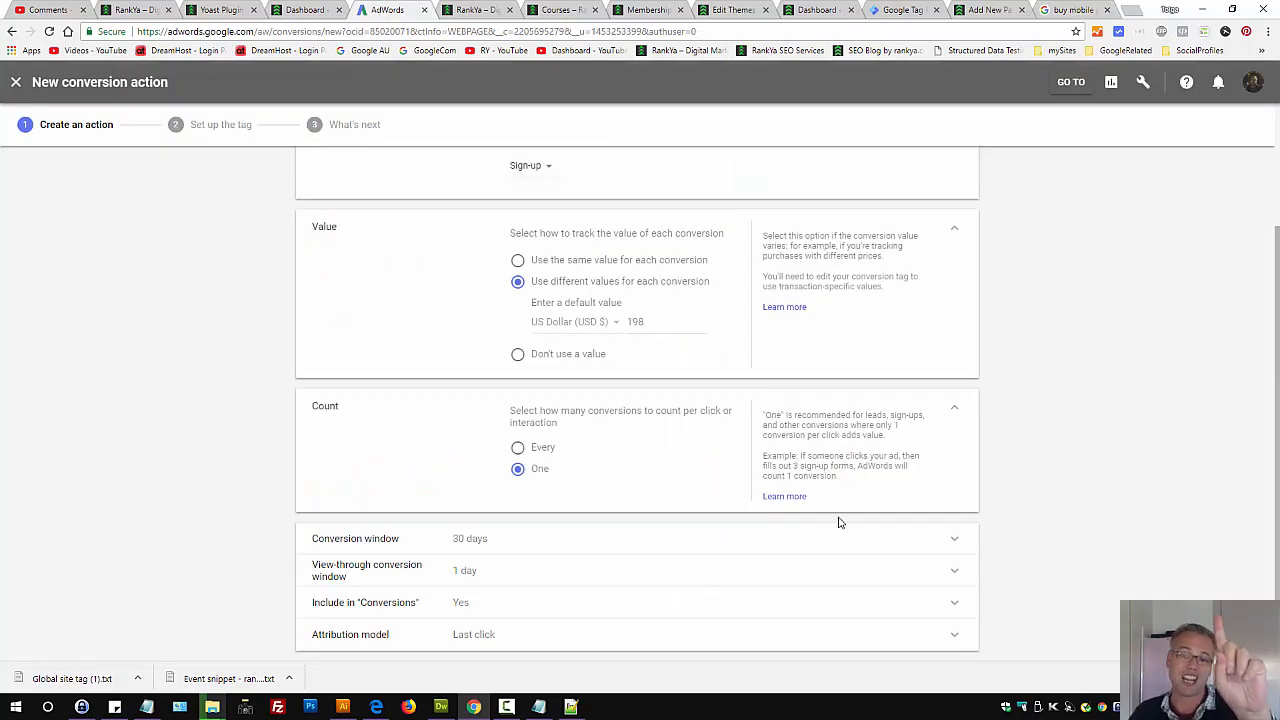
left_click(518, 449)
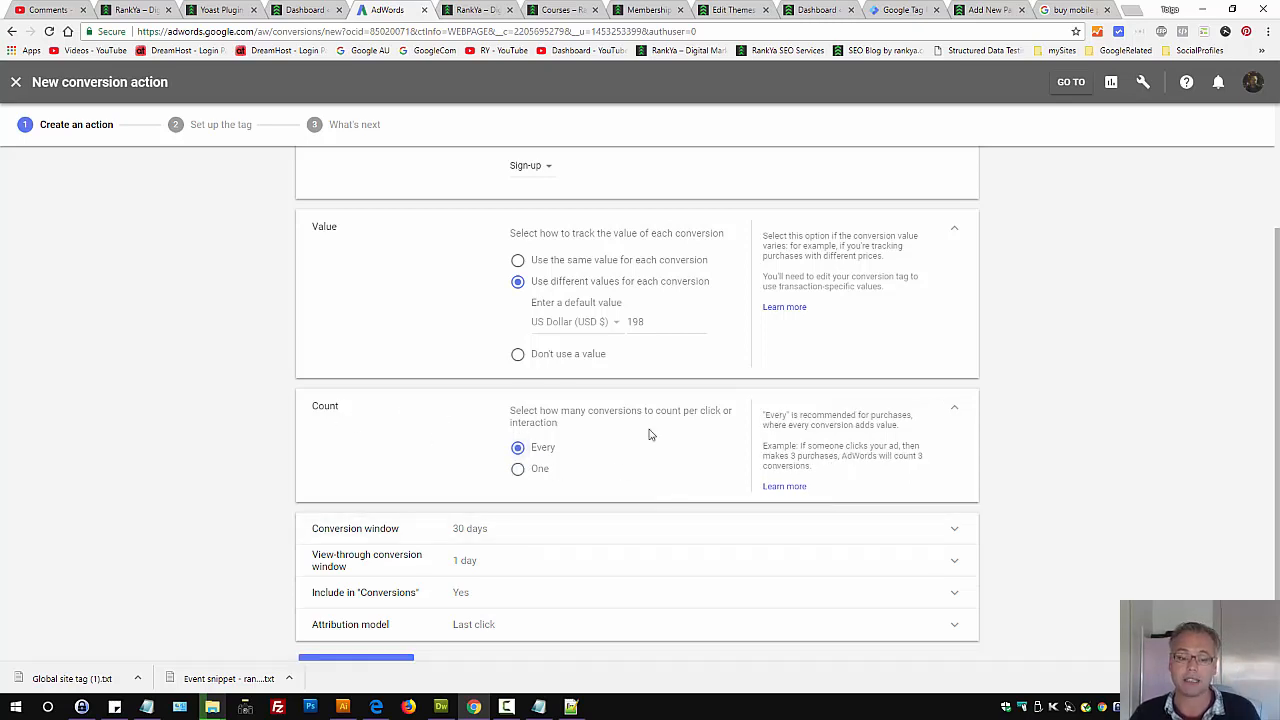
- Expand the conversion window setting, relate its ad click wording to the "buy mobile phones" ads, and choose a window of 30 days
left_click(523, 534)
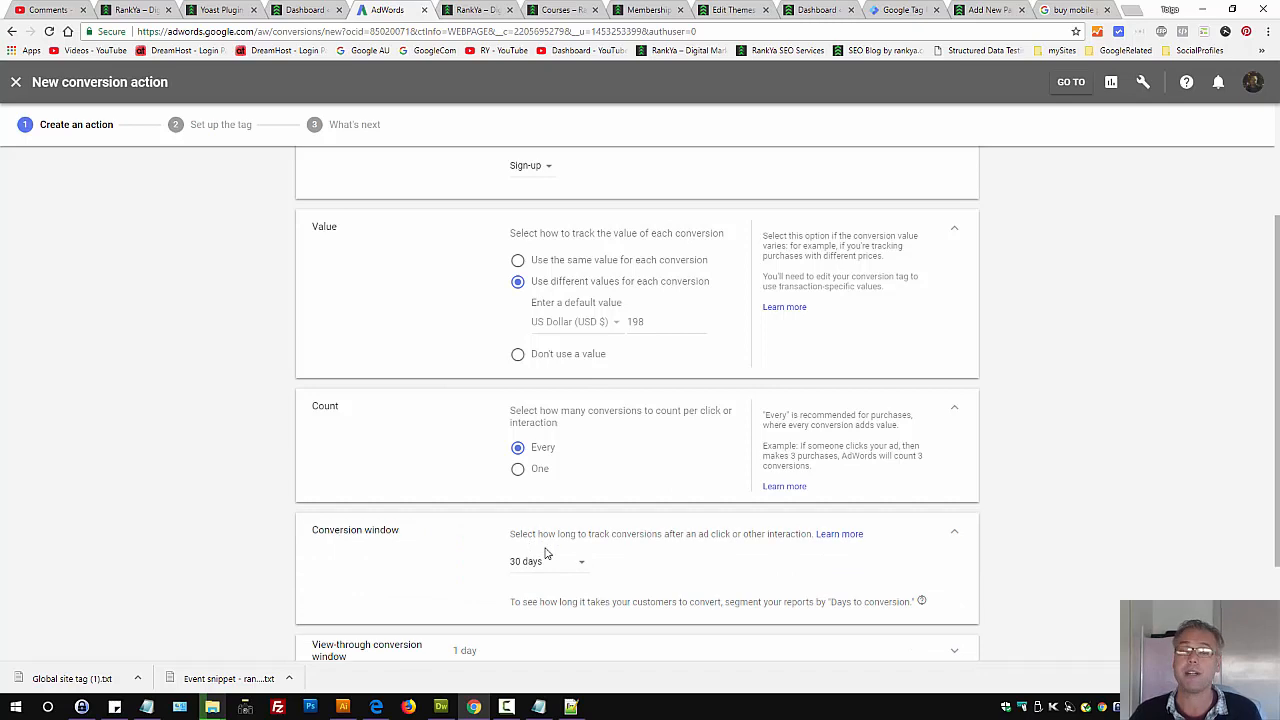
scroll(557, 523, "down", 2)
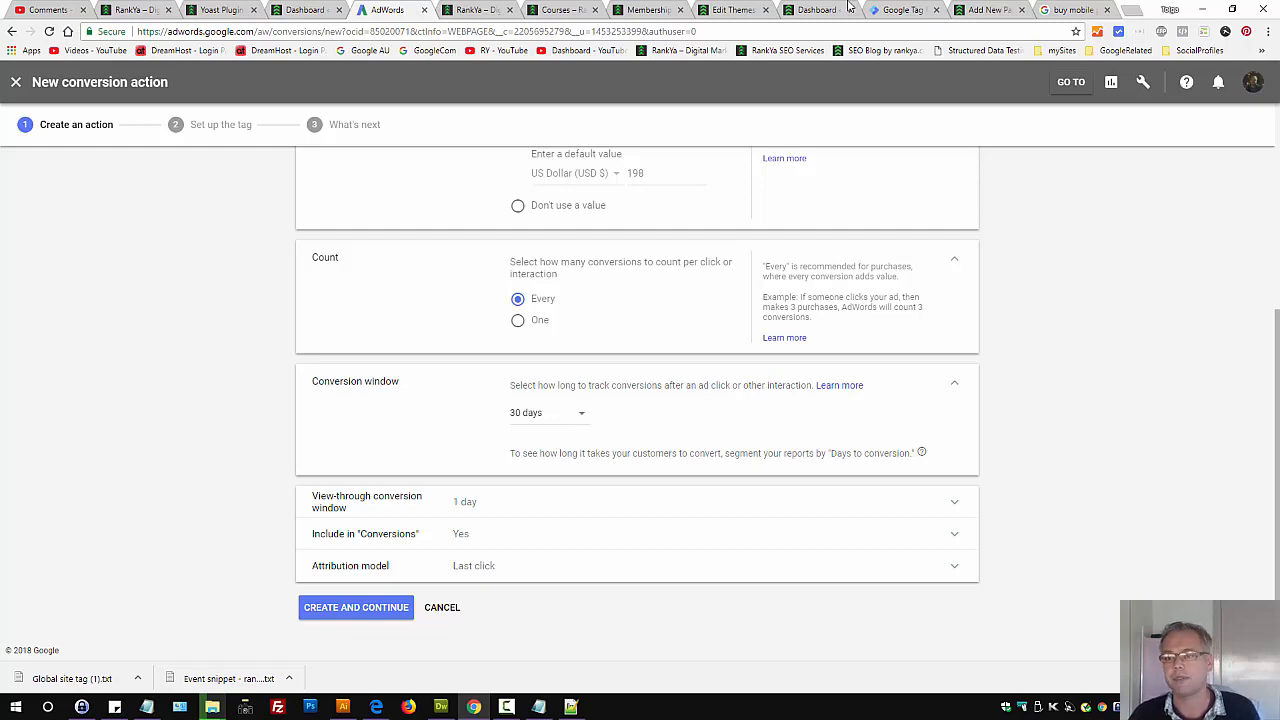
left_click(1068, 10)
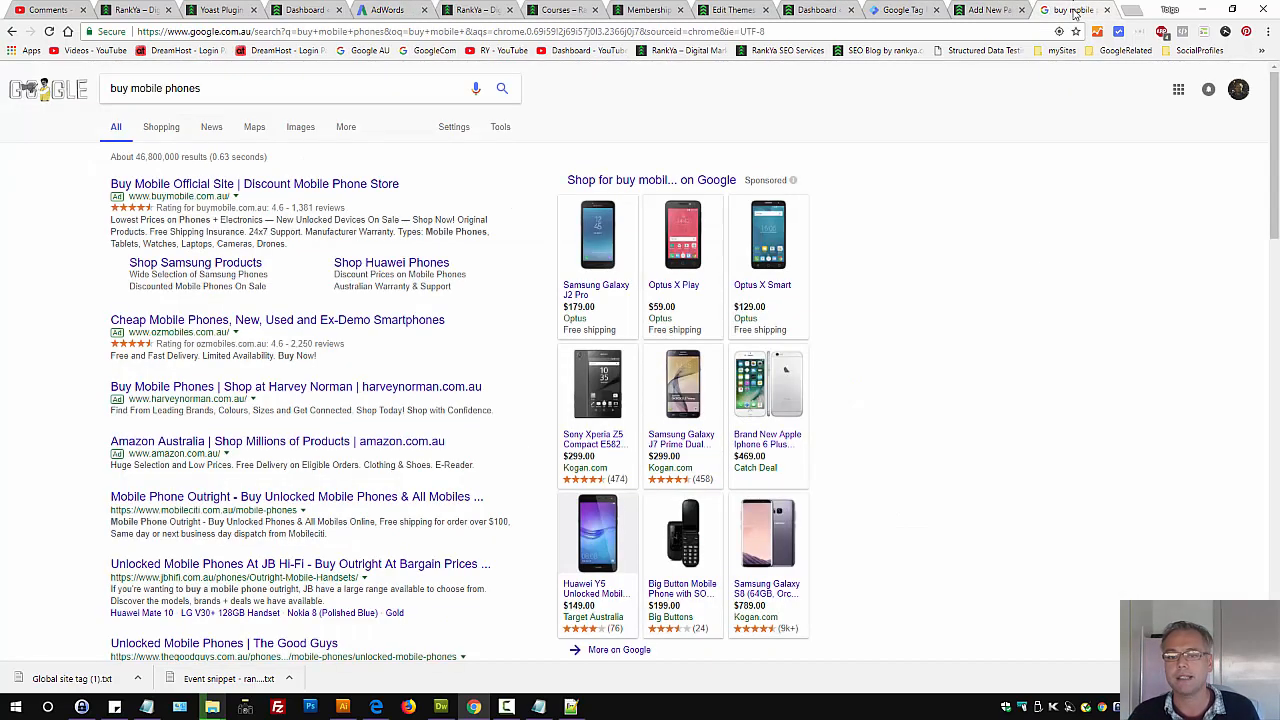
left_click(224, 92)
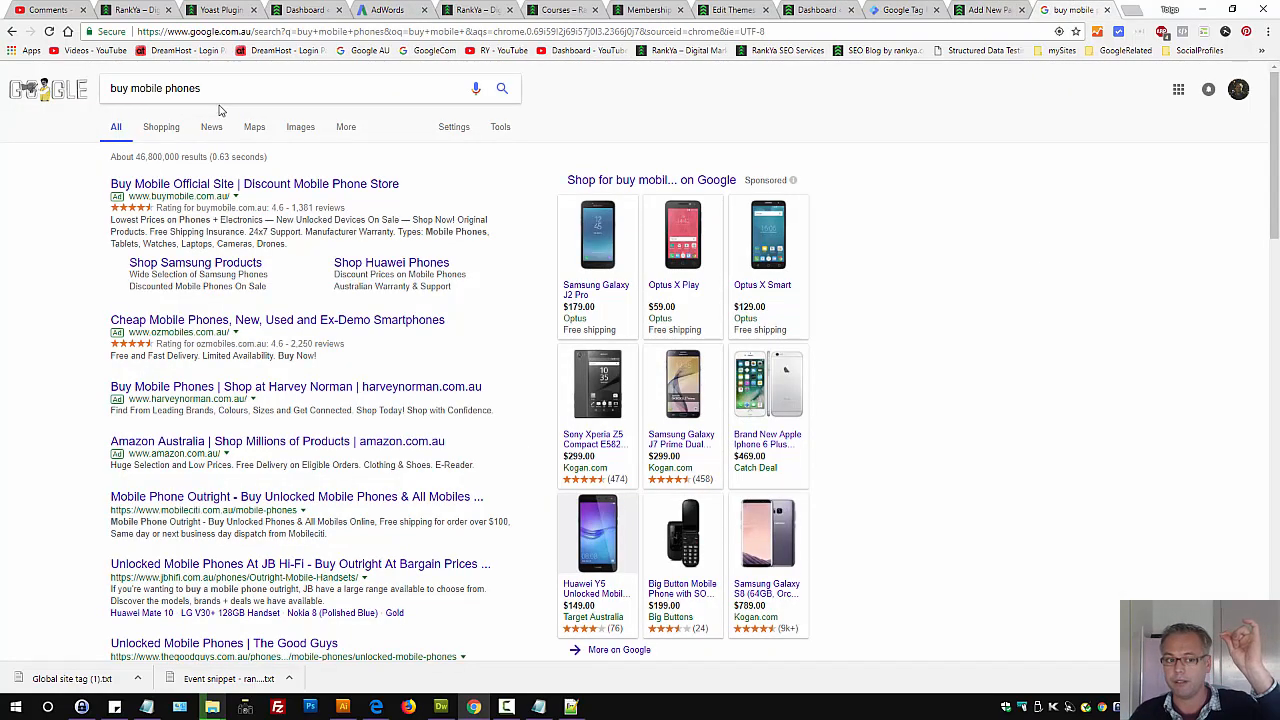
left_click(889, 346)
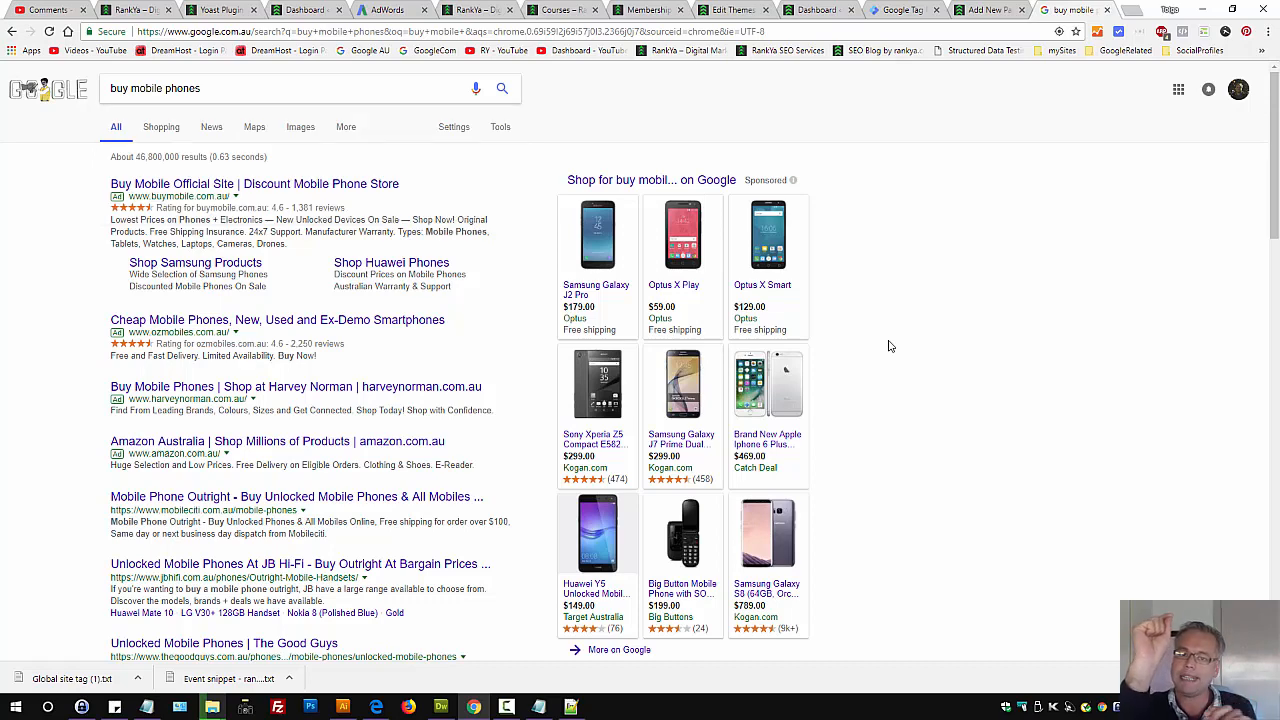
left_click(396, 9)
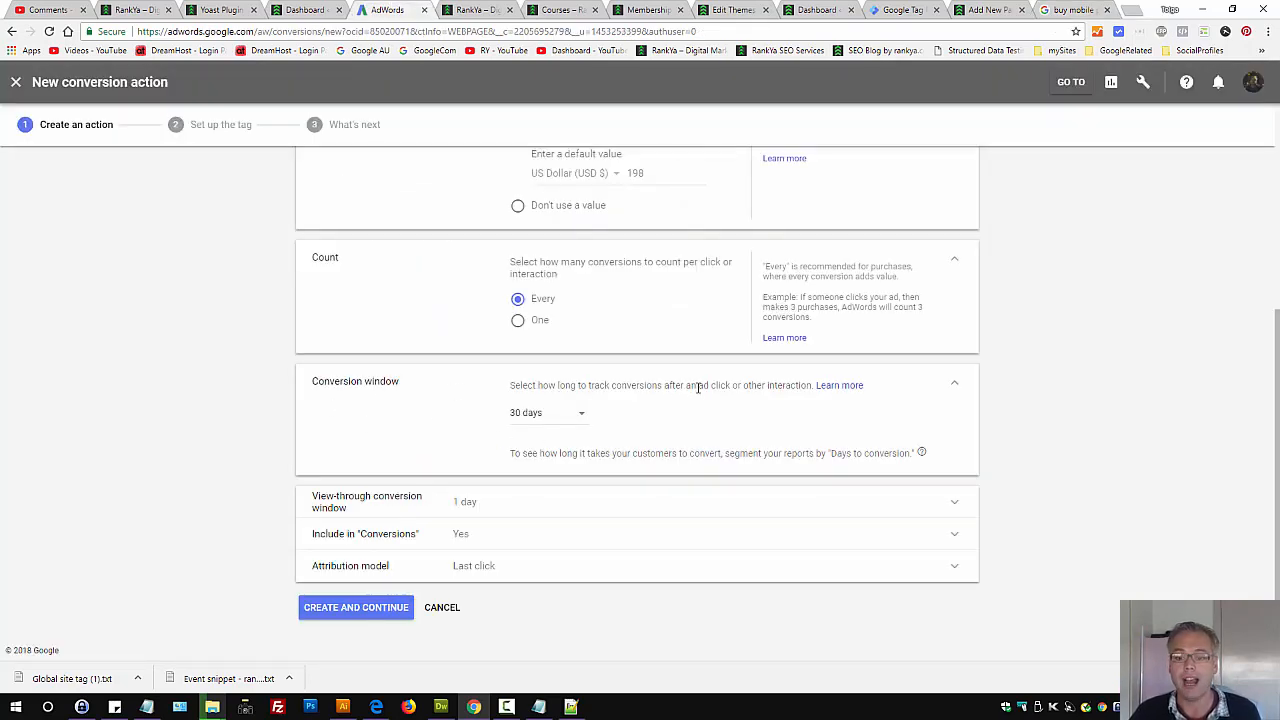
left_click_drag(697, 388, 729, 389)
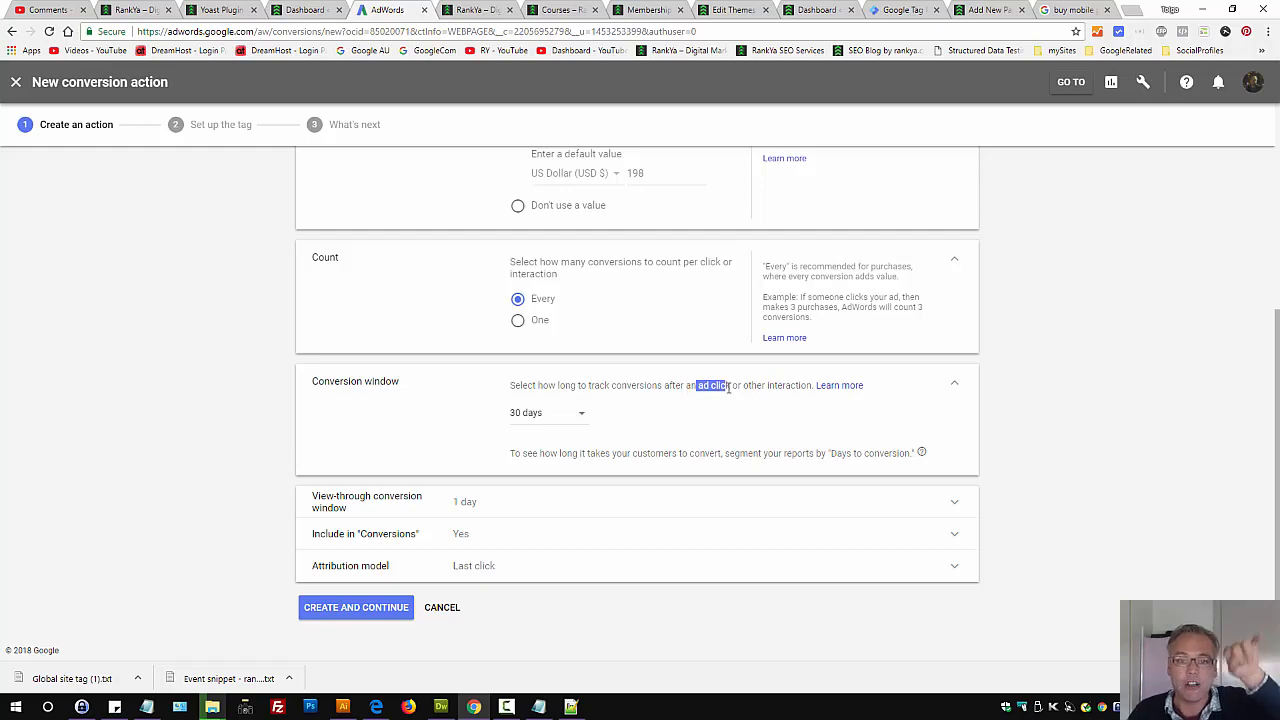
left_click(1072, 10)
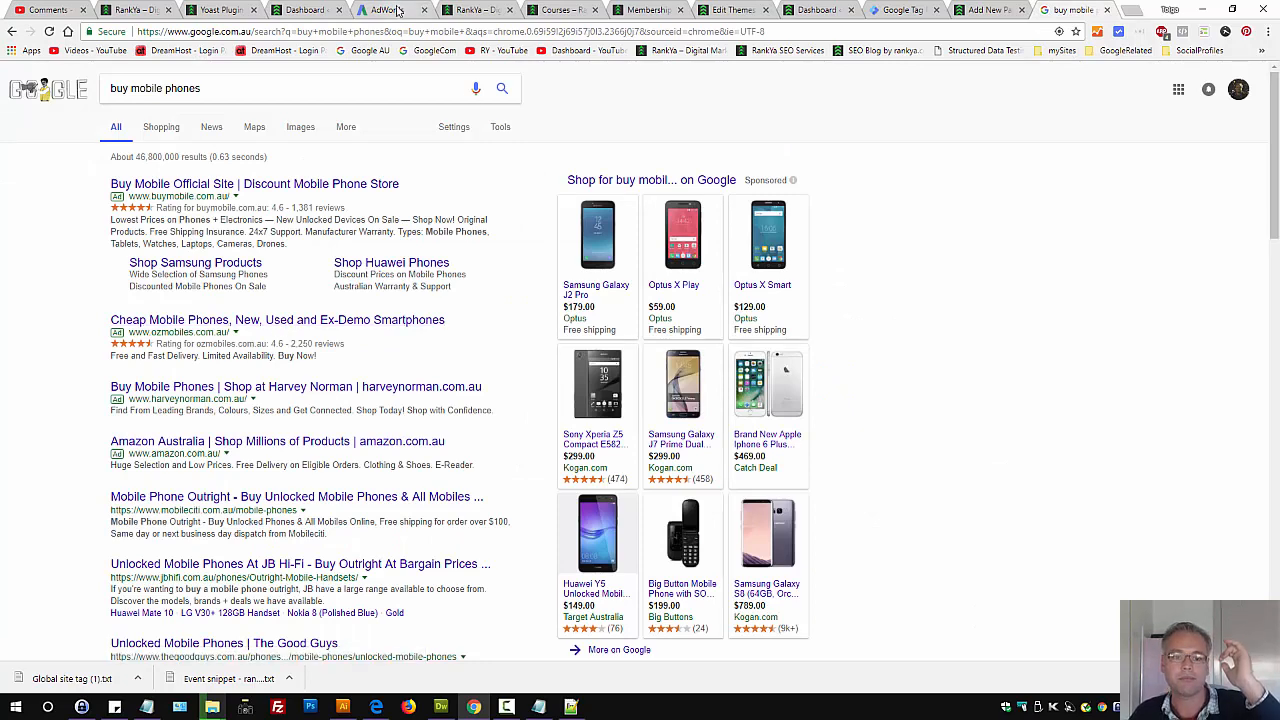
left_click(395, 10)
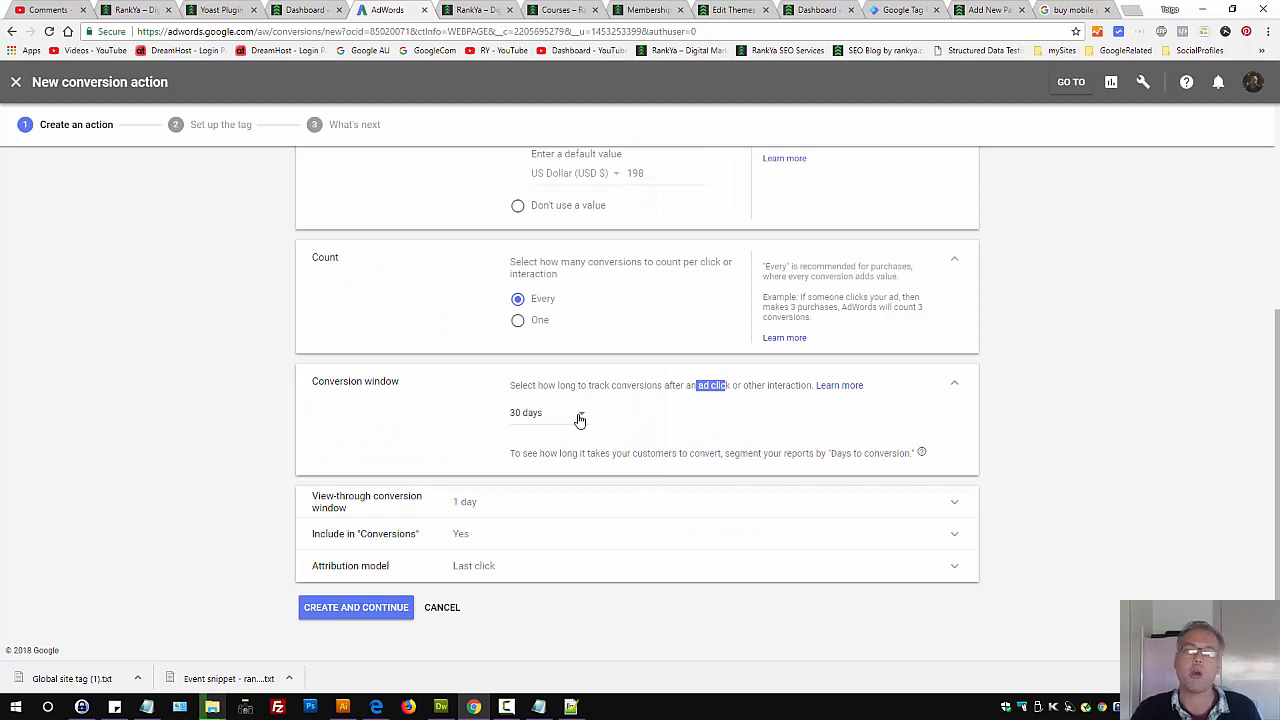
left_click(580, 420)
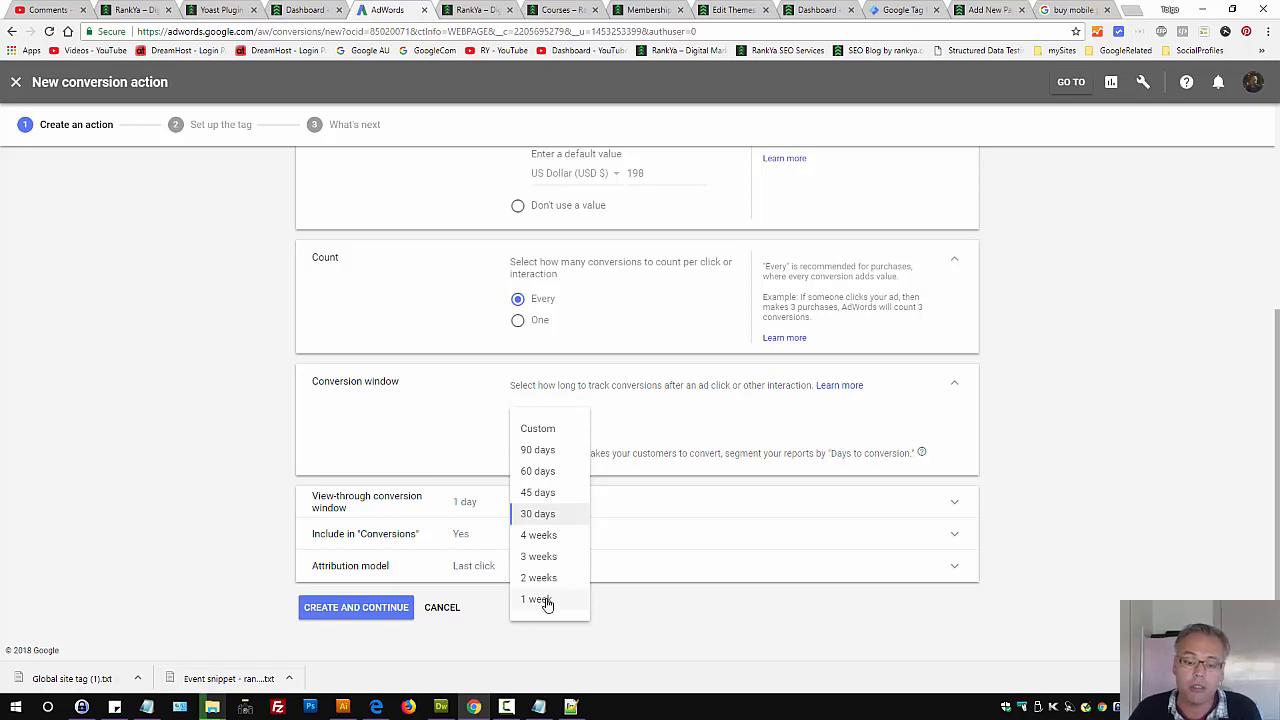
left_click(530, 515)
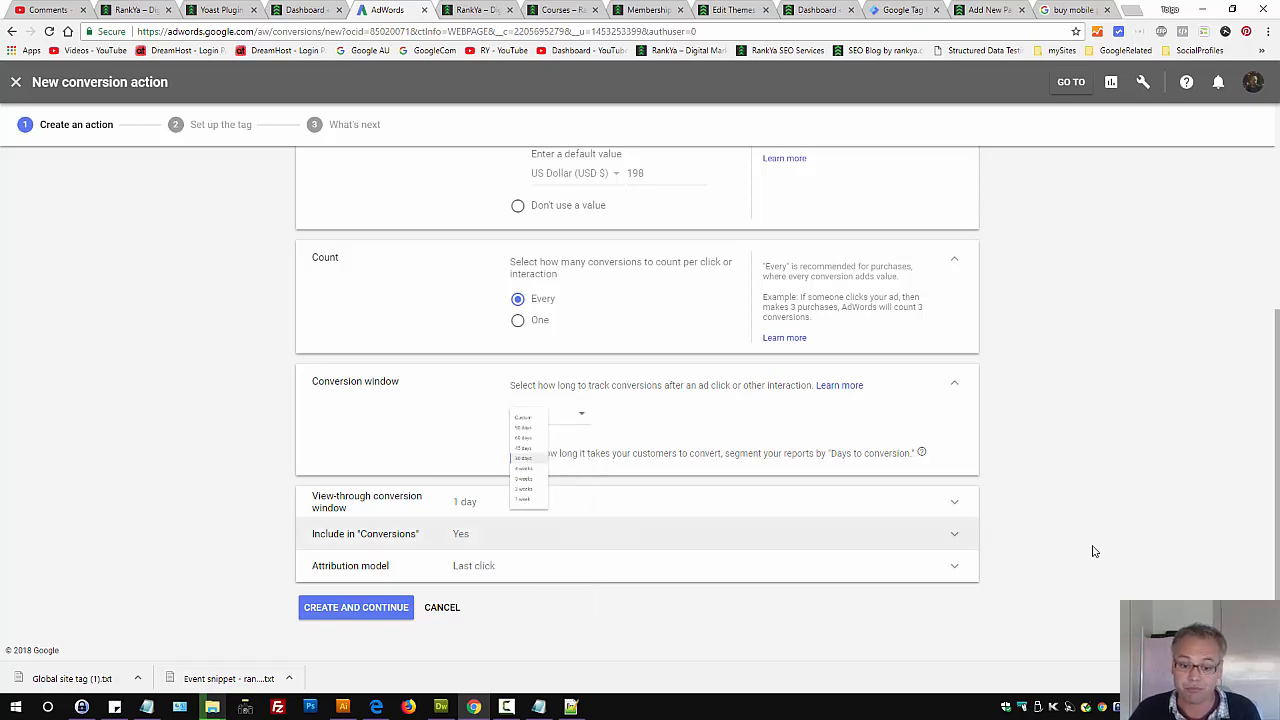
- Expand the view-through conversion window setting, compare its impression wording with the ad-click window, and choose 1 day
left_click(459, 506)
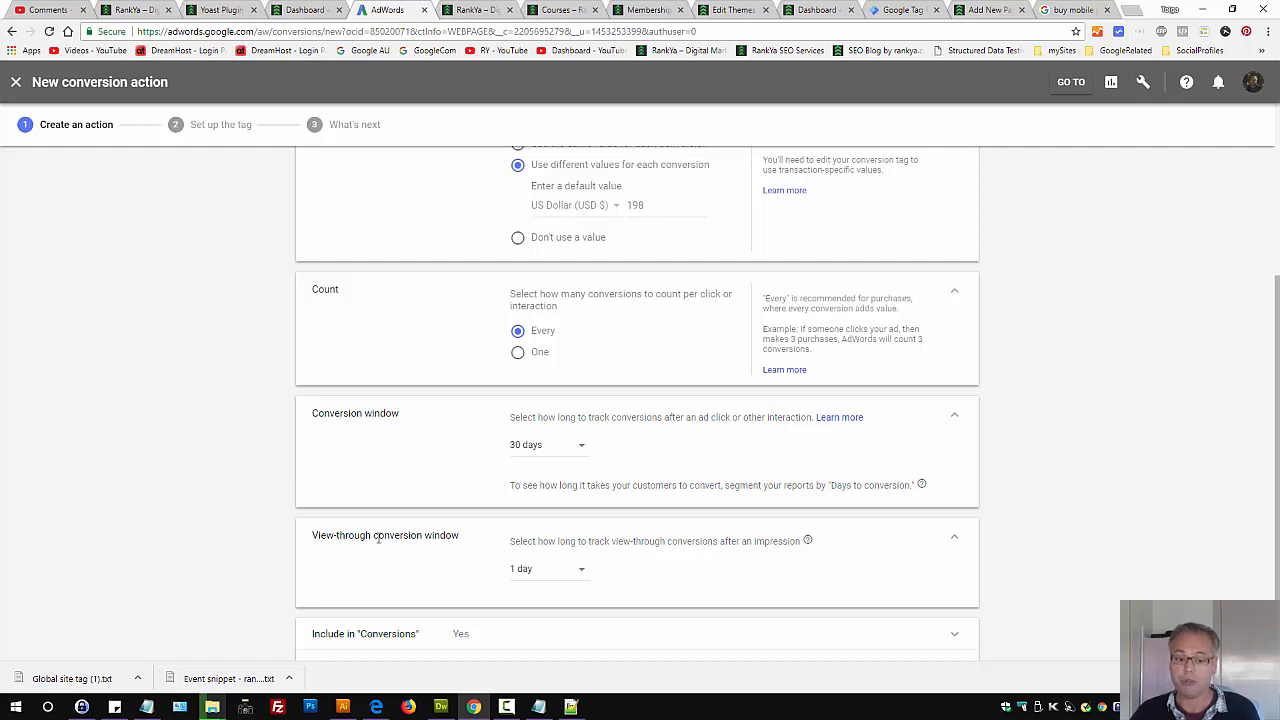
left_click(1075, 10)
left_click(243, 86)
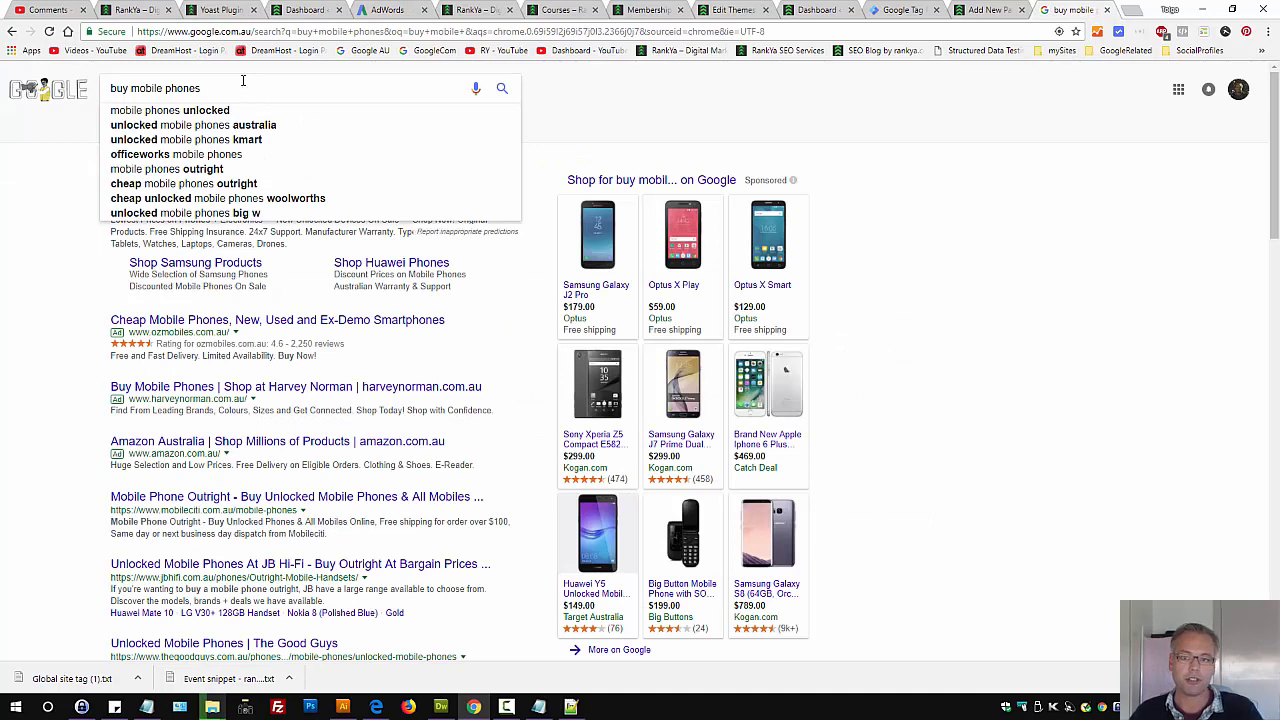
left_click(967, 309)
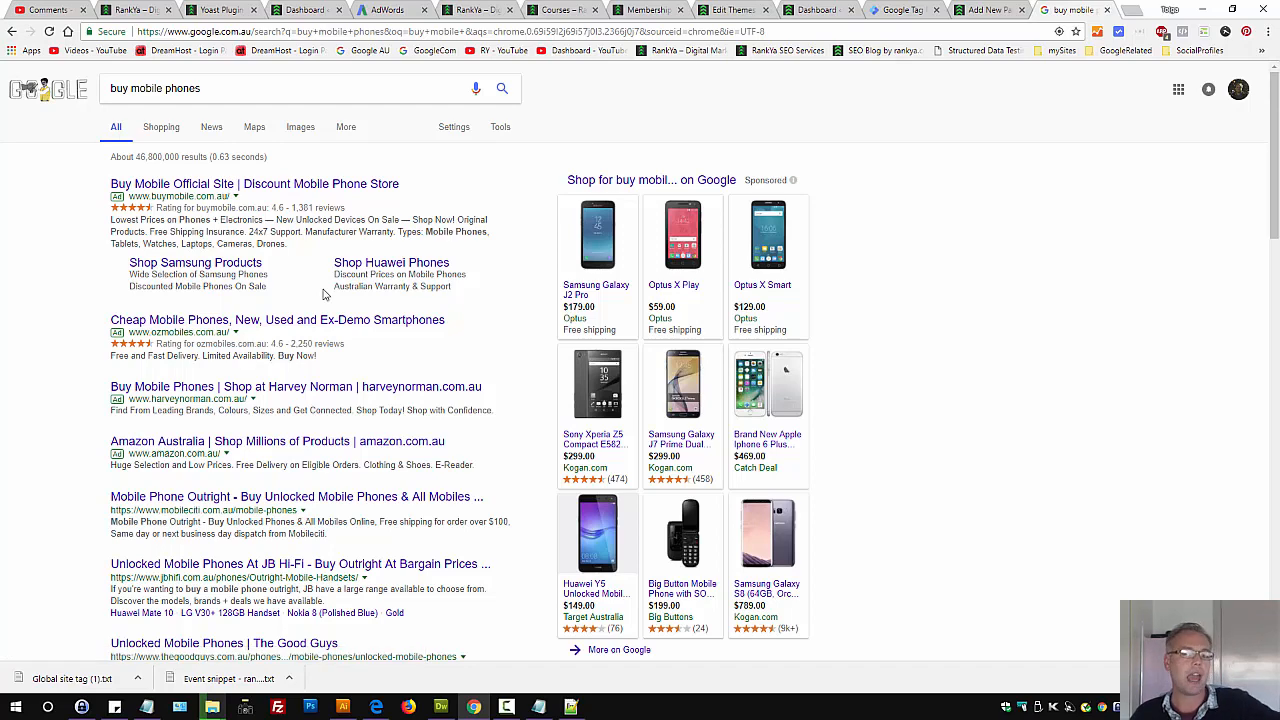
left_click(400, 12)
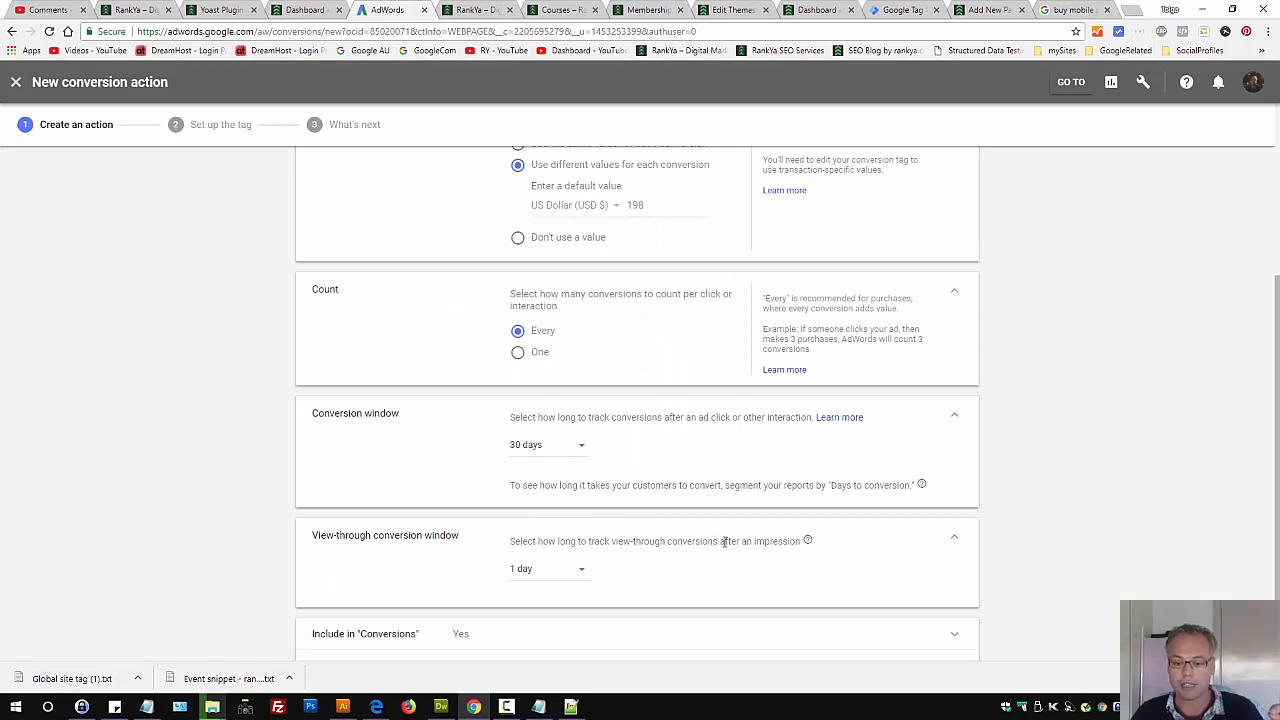
left_click_drag(720, 541, 802, 540)
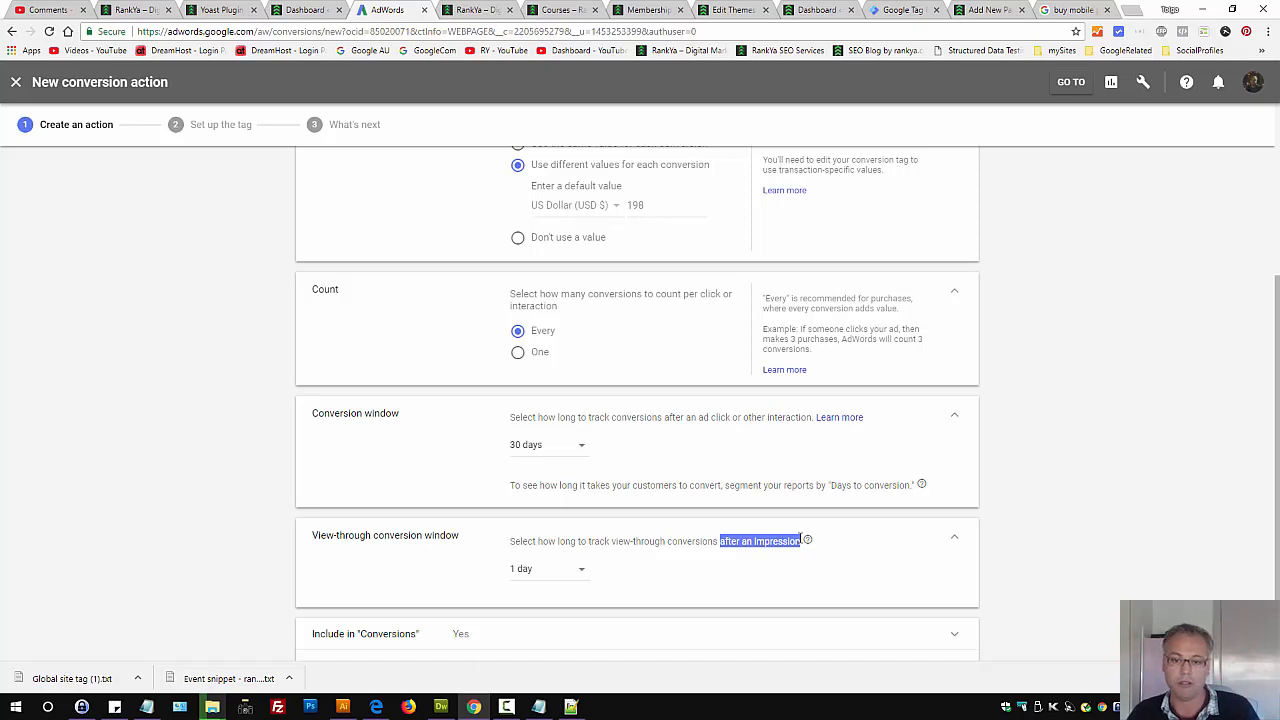
left_click_drag(801, 541, 797, 541)
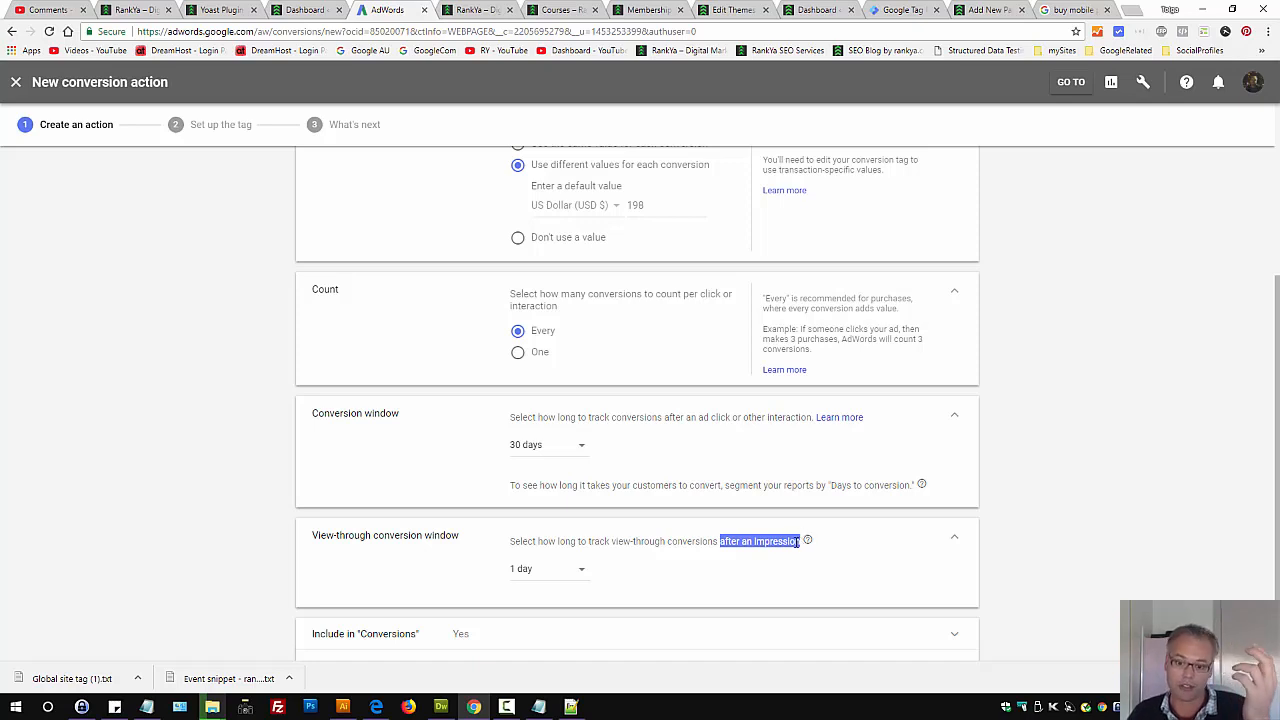
left_click(710, 418)
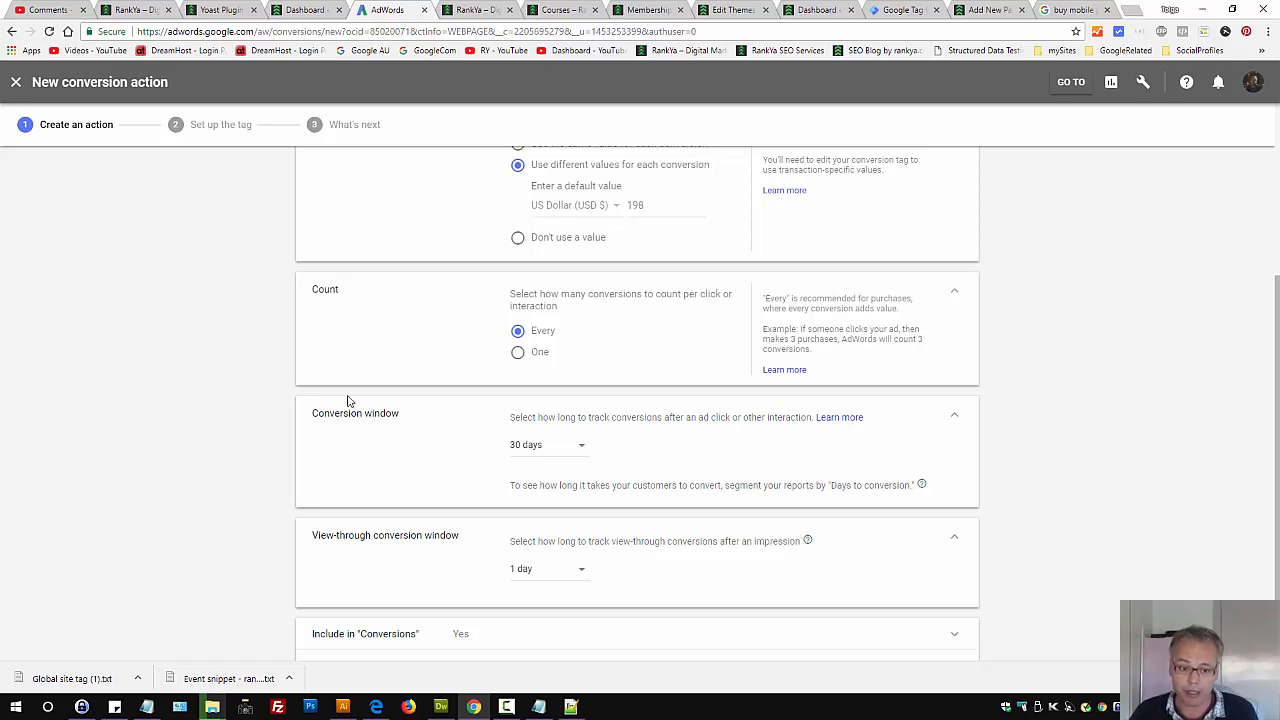
left_click_drag(699, 419, 812, 421)
left_click(725, 430)
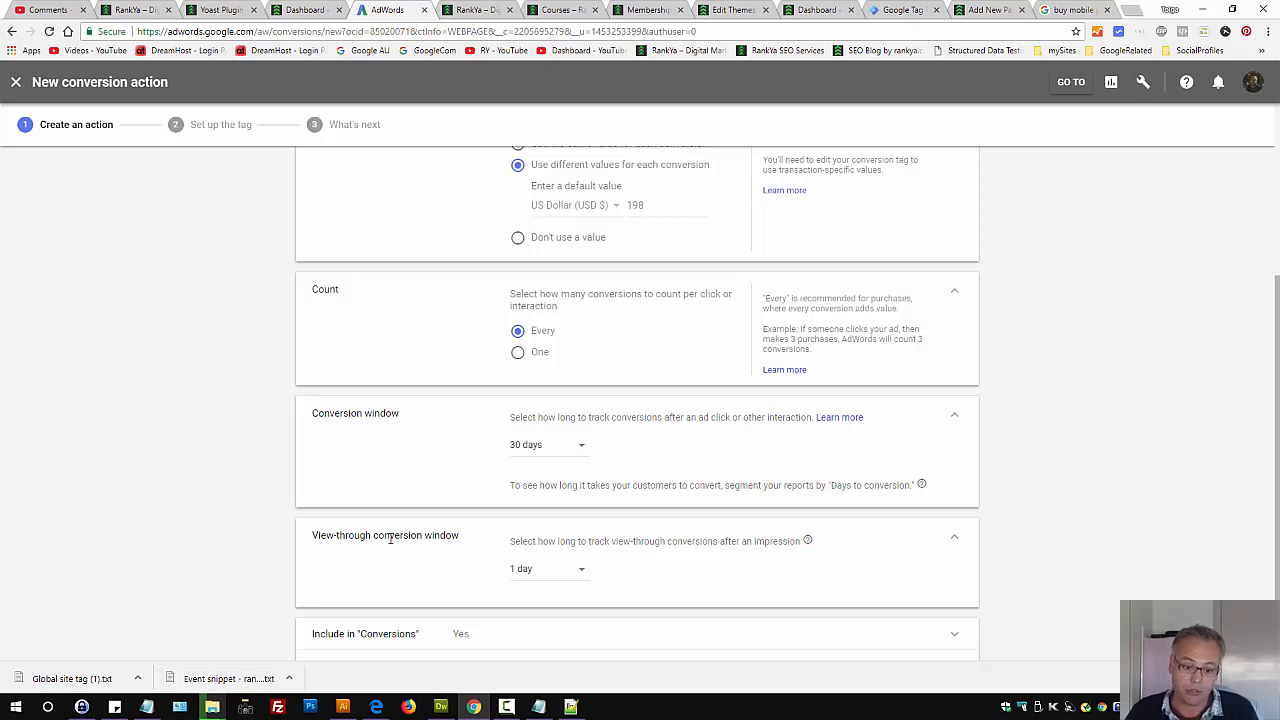
left_click(580, 569)
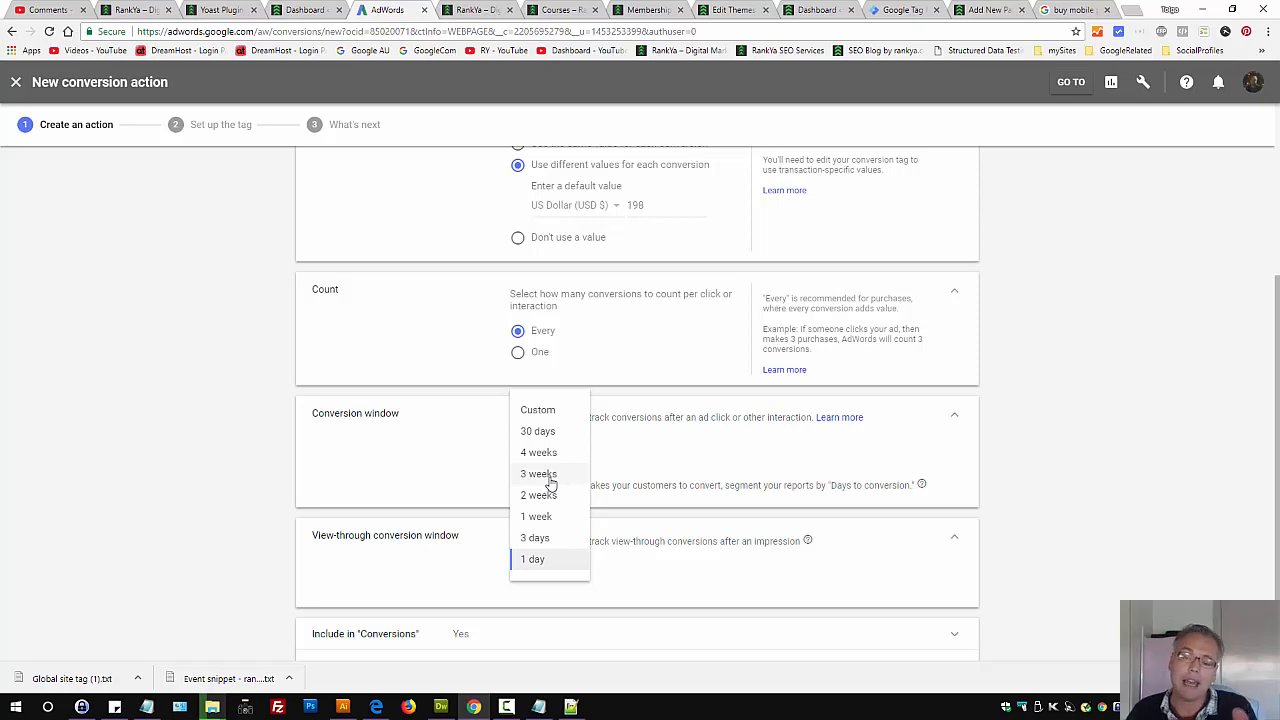
left_click(531, 557)
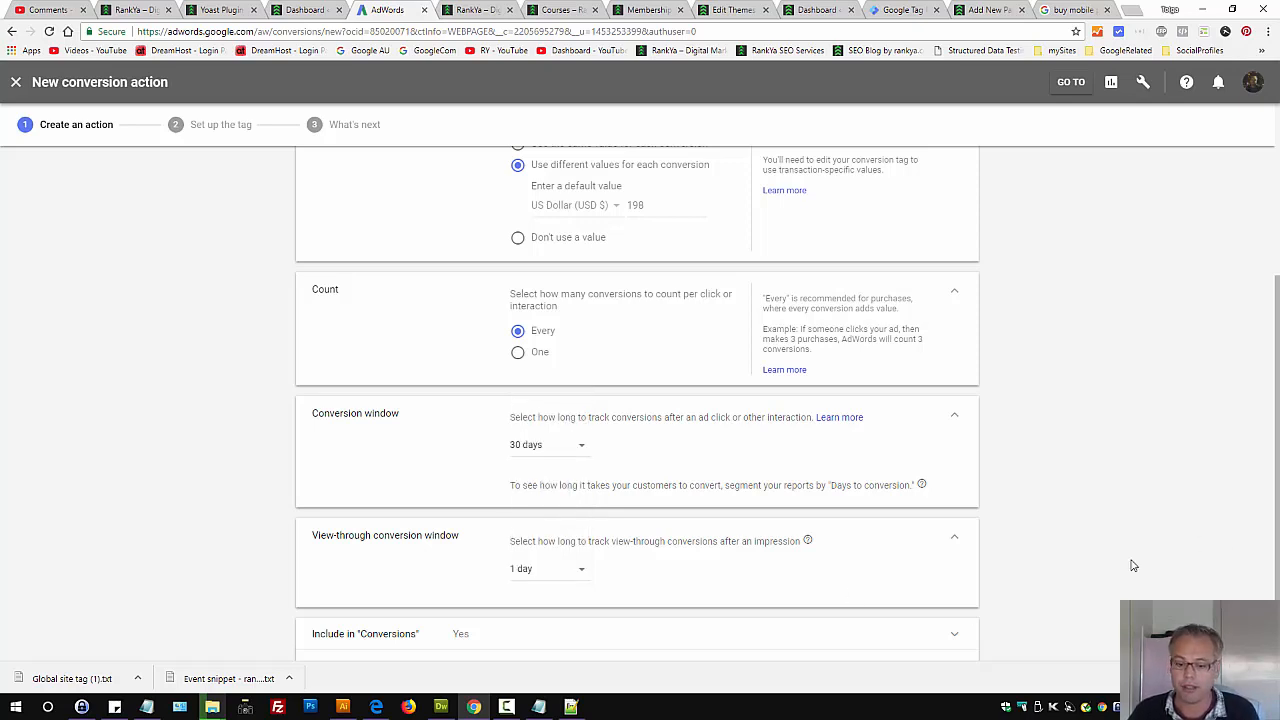
- Expand the attribution model setting and open its list of models to examine the First click option
scroll(1125, 570, "down", 1)
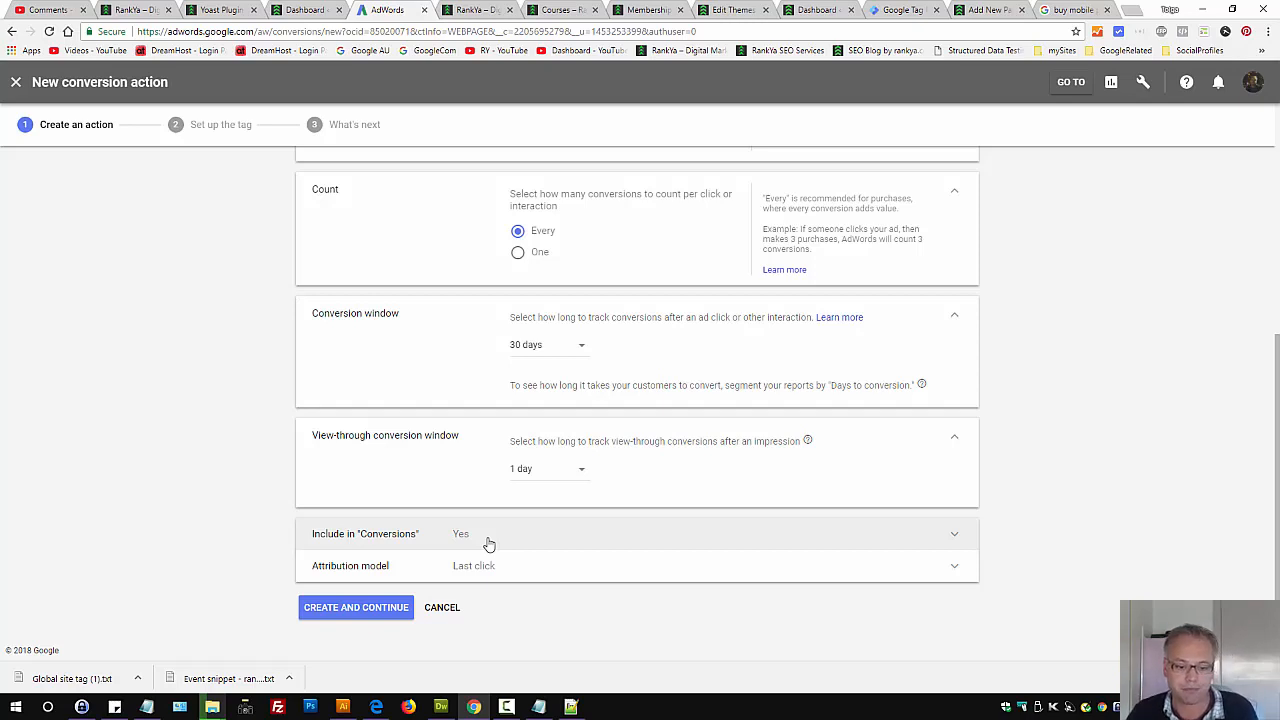
left_click(429, 573)
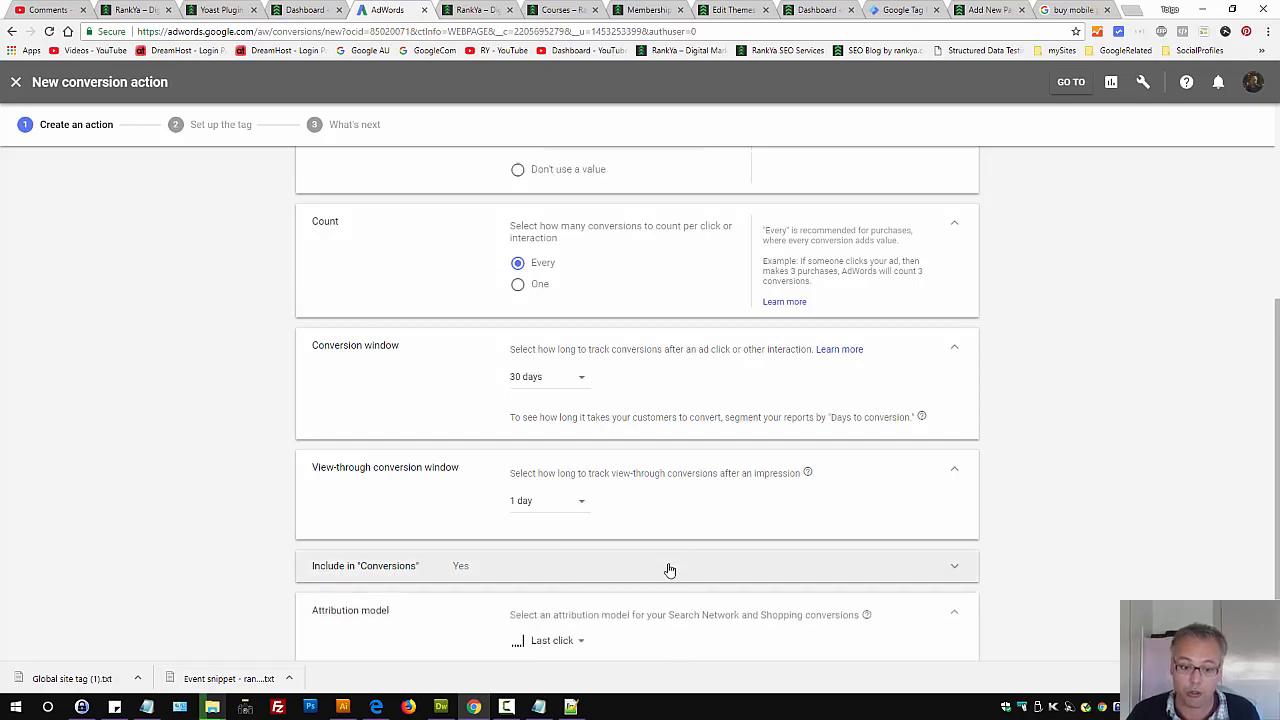
scroll(735, 540, "down", 2)
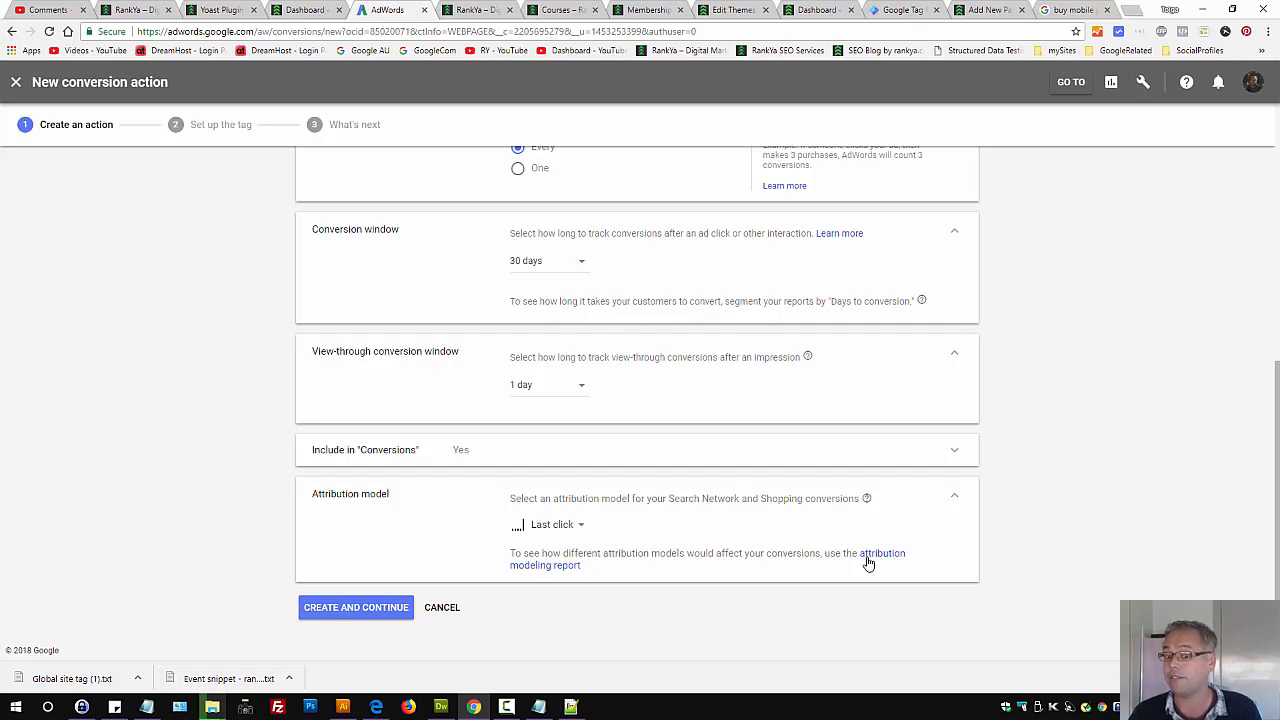
left_click(574, 526)
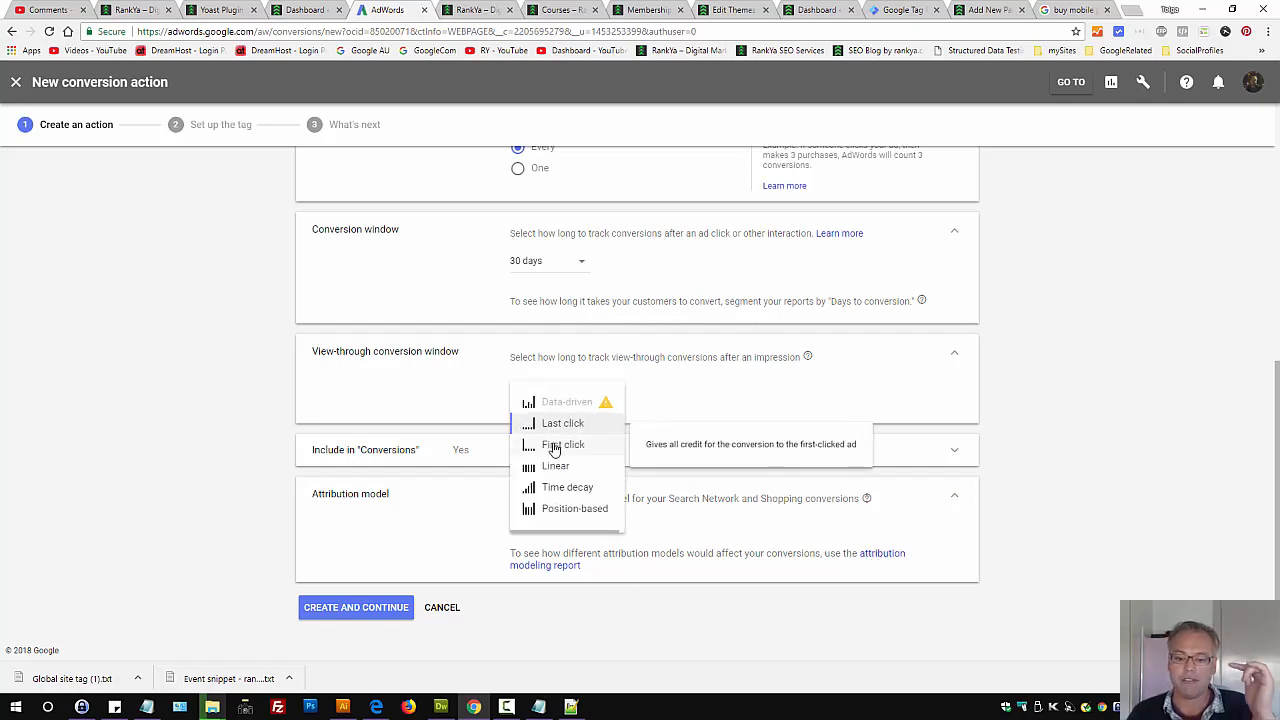
- Compare the "buy mobile phones" ads with the membership levels page to illustrate click attribution, and close the model list without changing the selection
left_click(1076, 8)
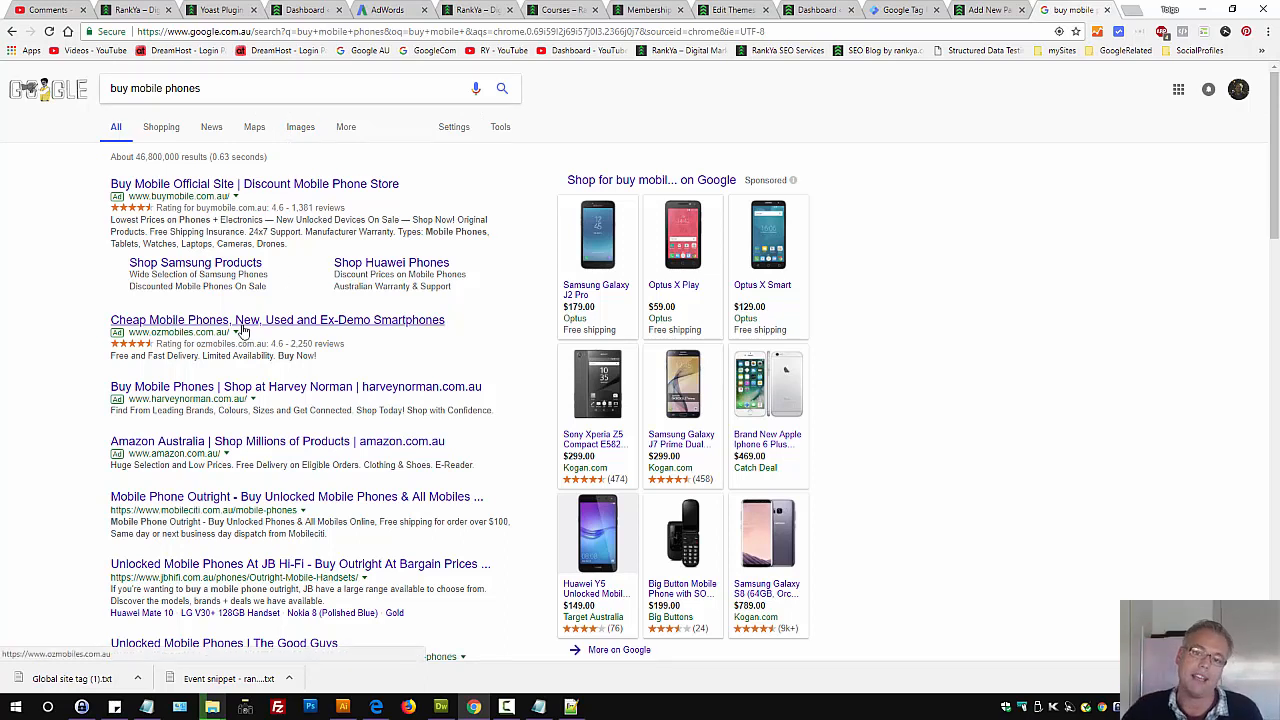
left_click(645, 20)
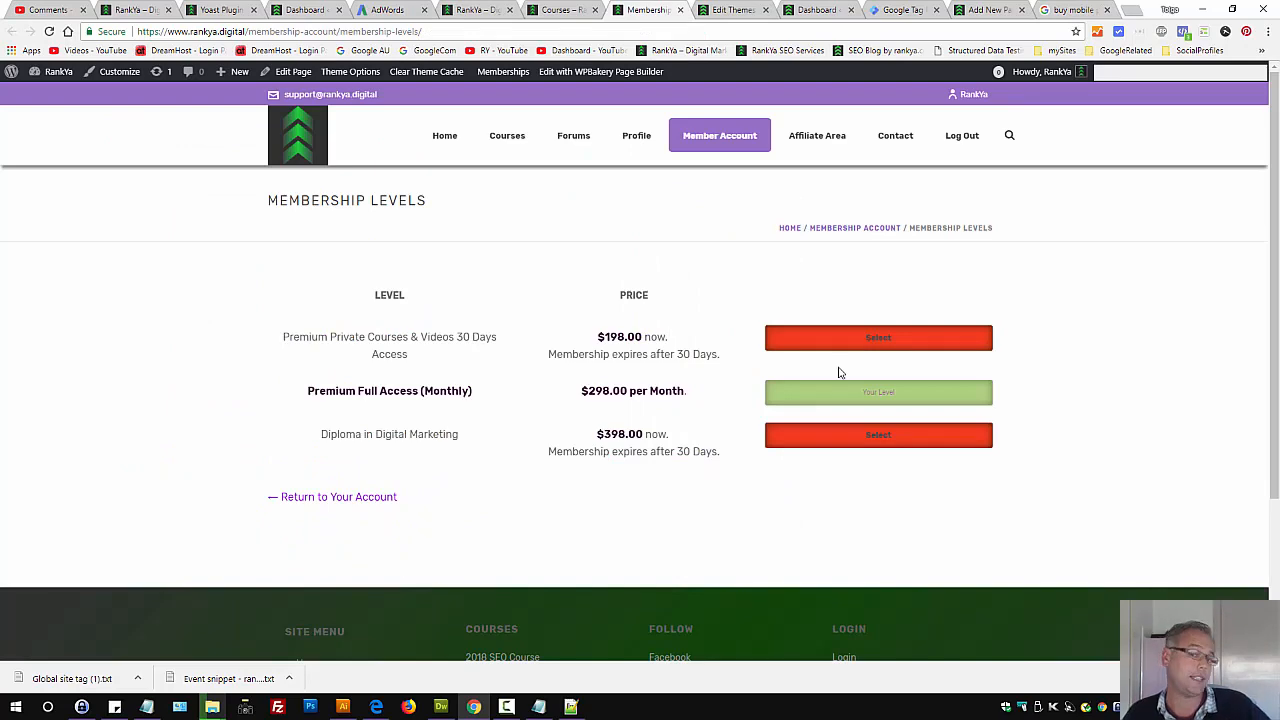
left_click(1092, 9)
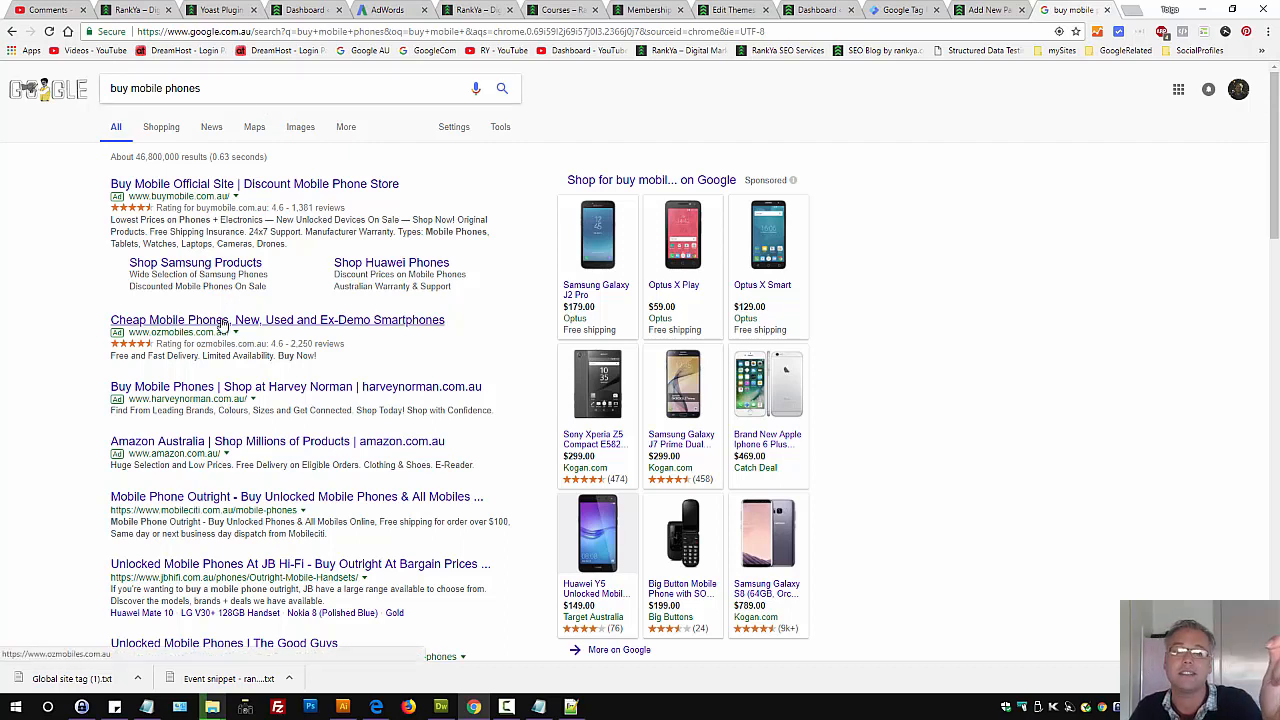
left_click(645, 10)
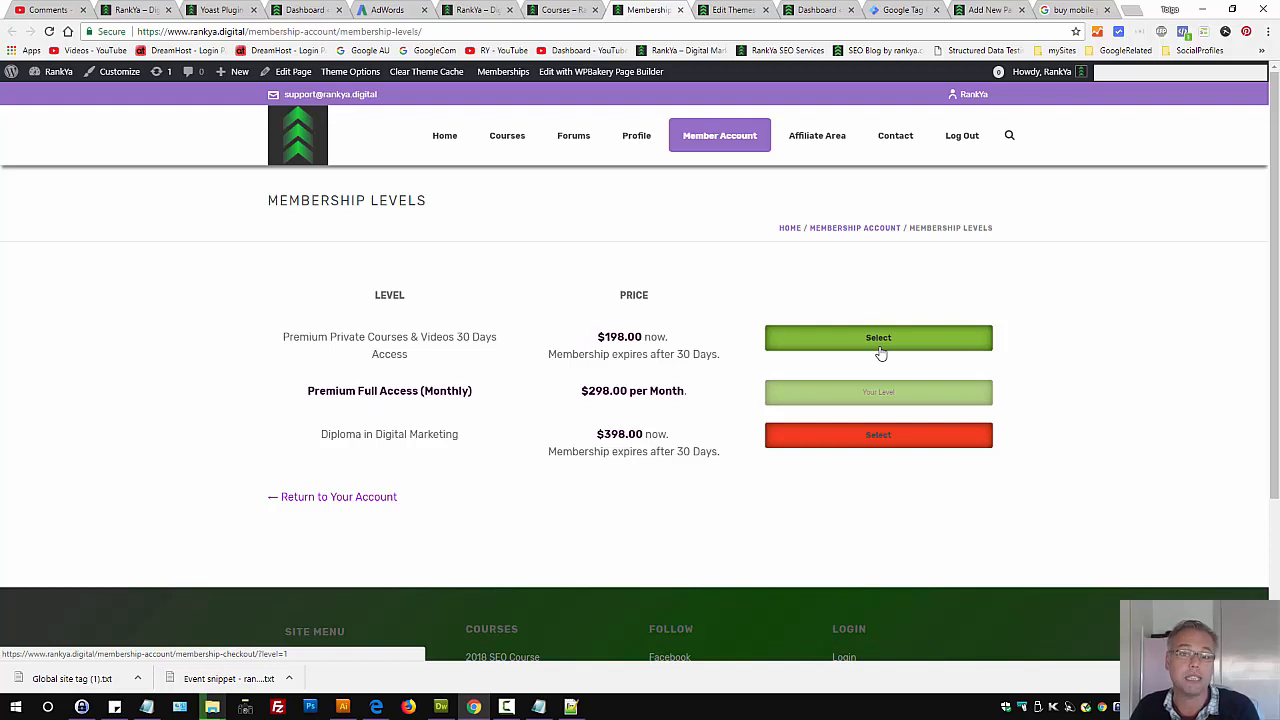
left_click(390, 10)
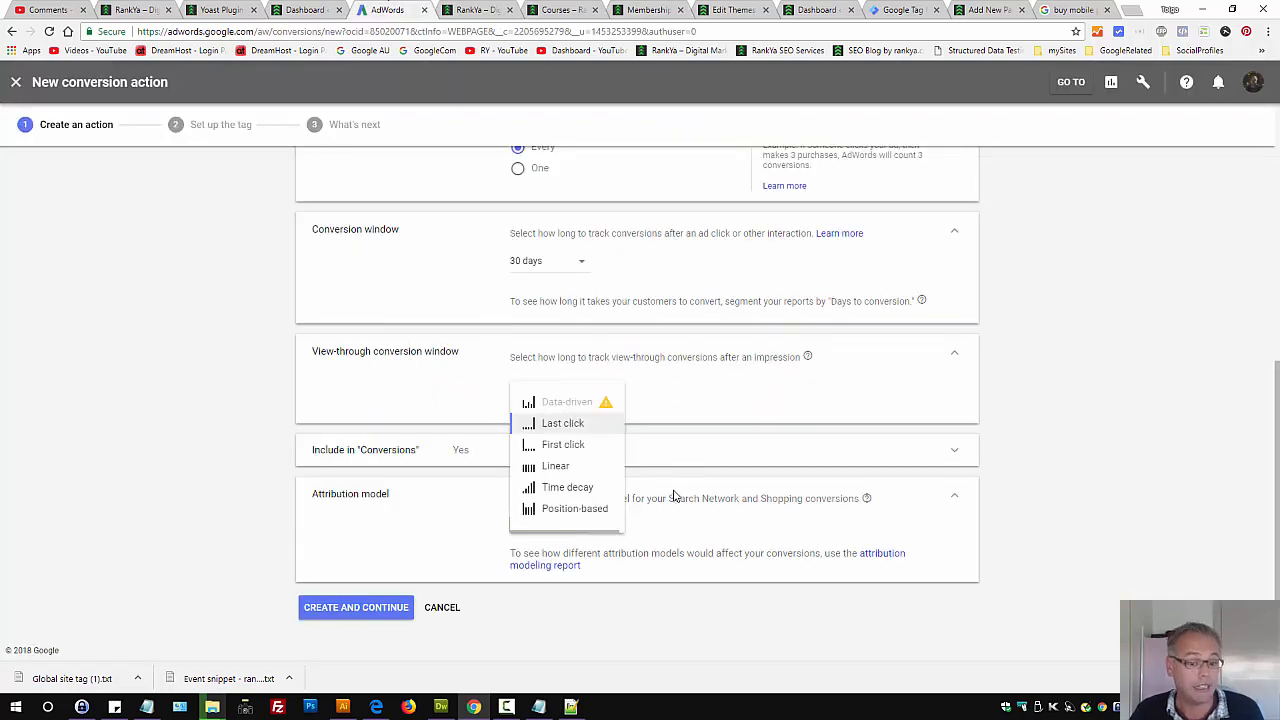
left_click(224, 506)
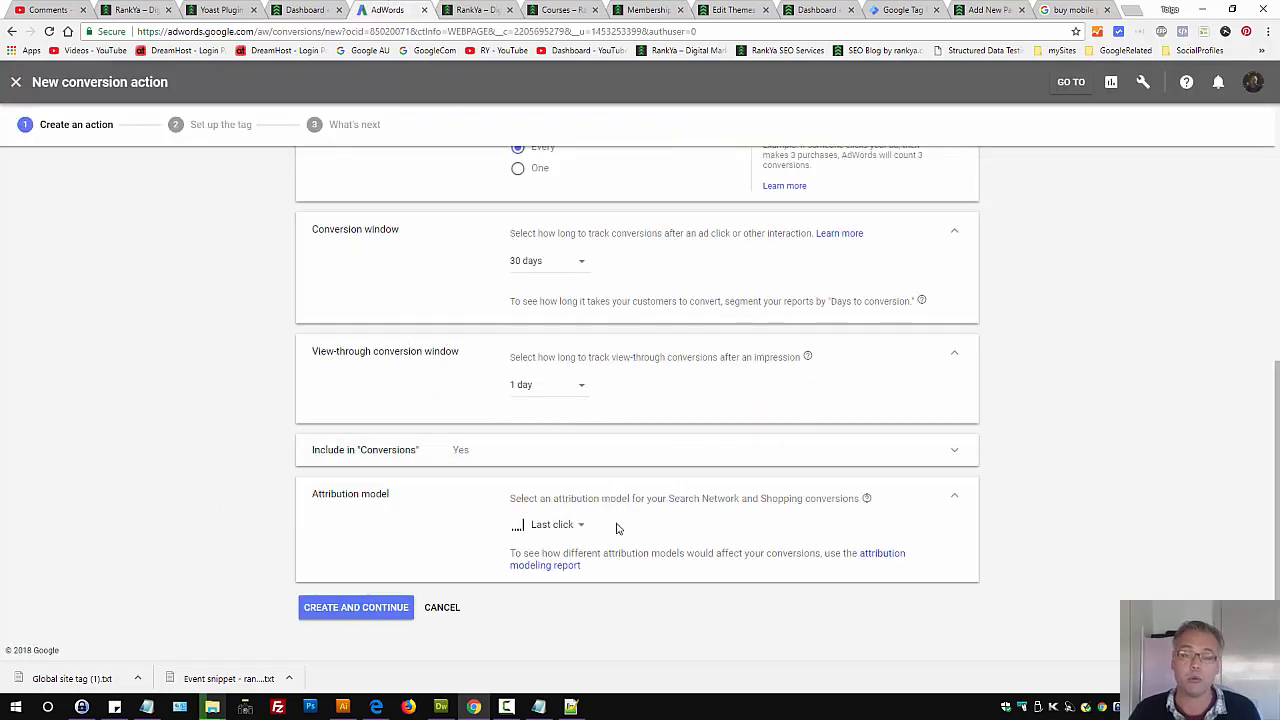
- Try the First click attribution model, and switch the model back to Last click
left_click(584, 525)
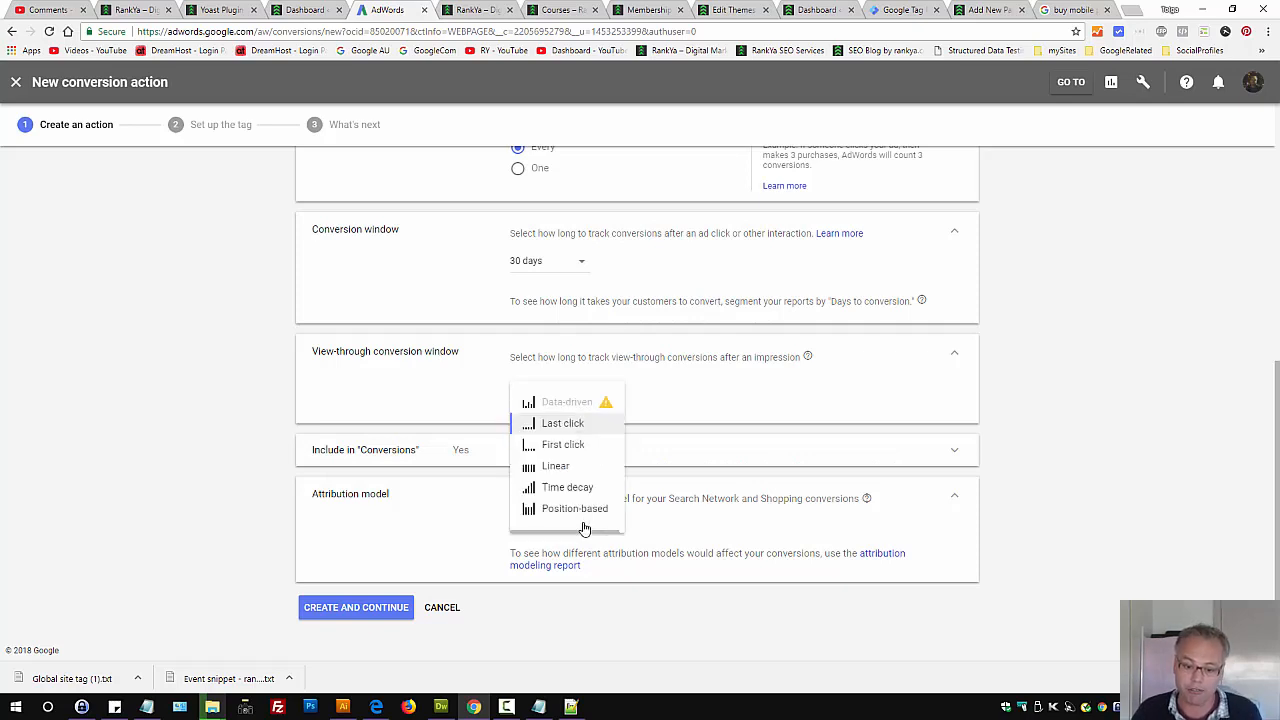
left_click(566, 445)
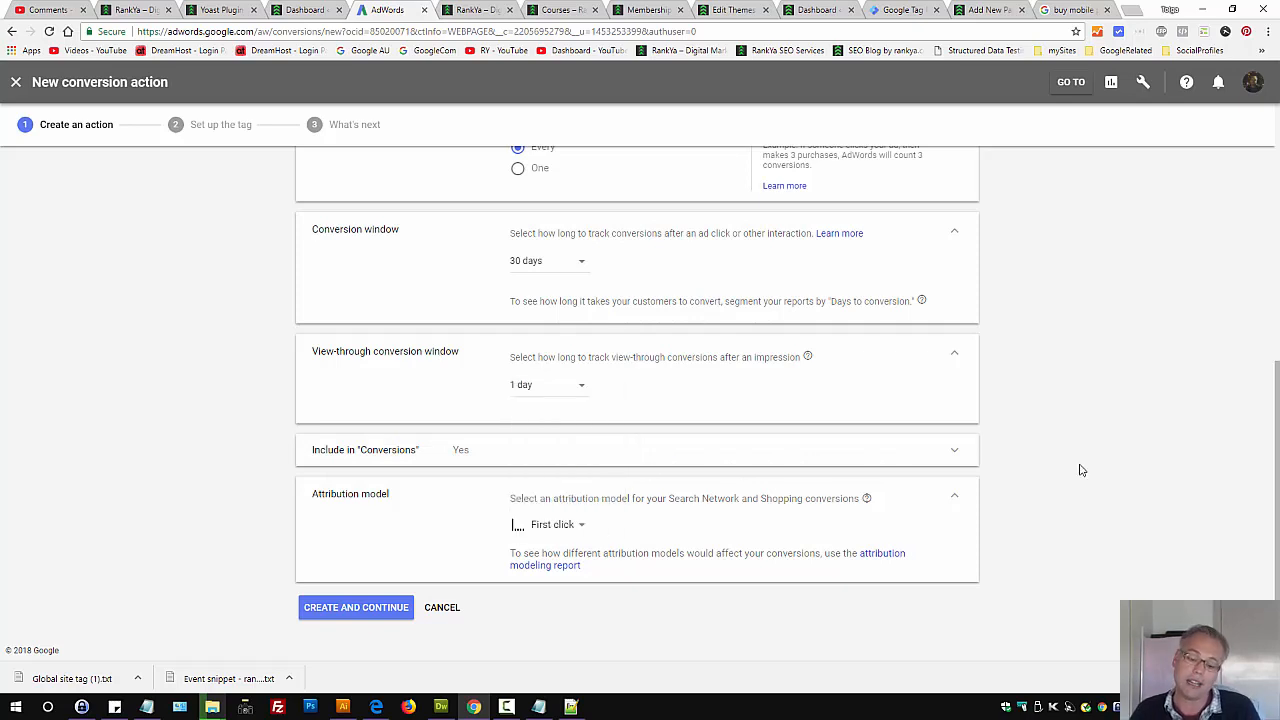
left_click(580, 532)
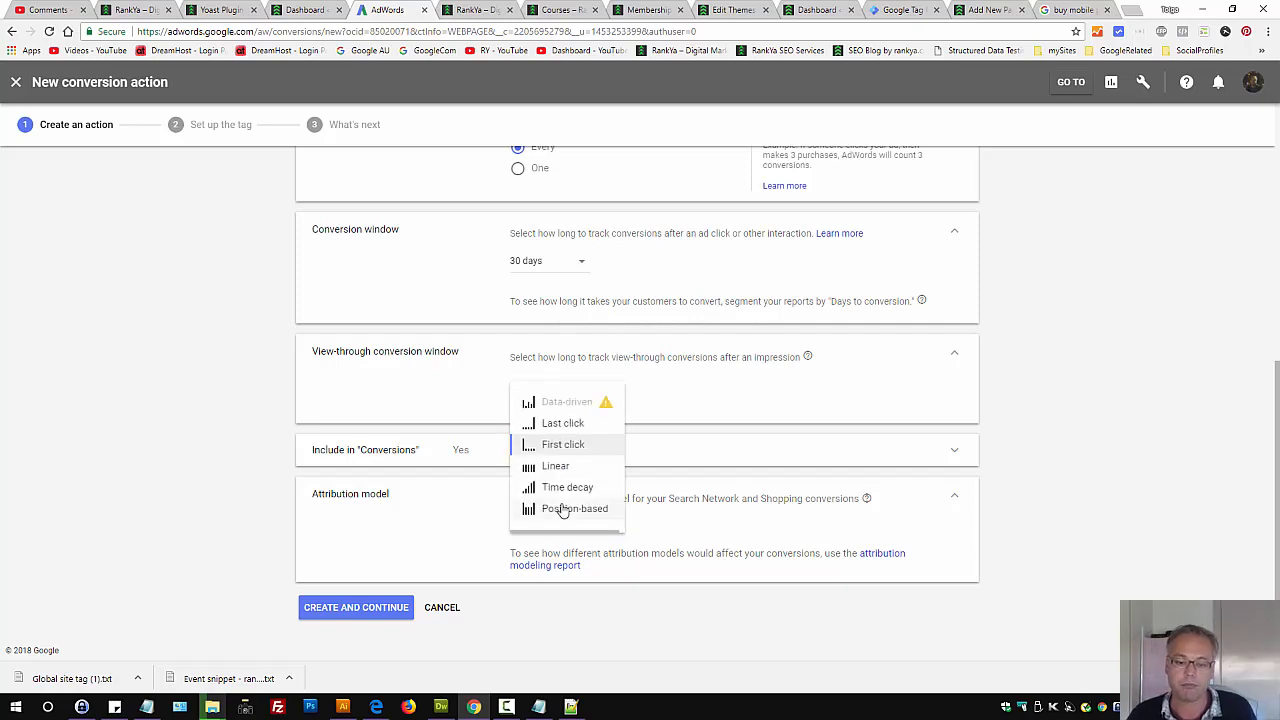
left_click(561, 424)
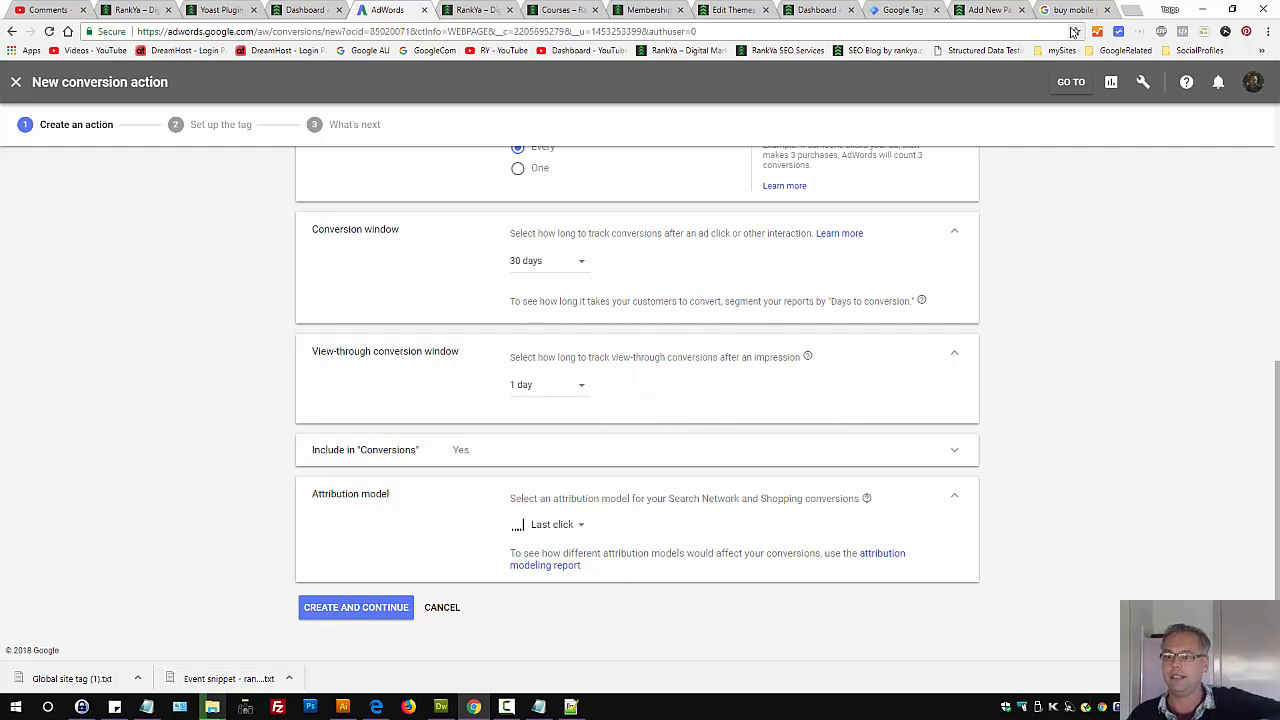
- Relate the Last click model to the "buy mobile phones" ads, and create the conversion action to continue to tag setup
left_click(1070, 10)
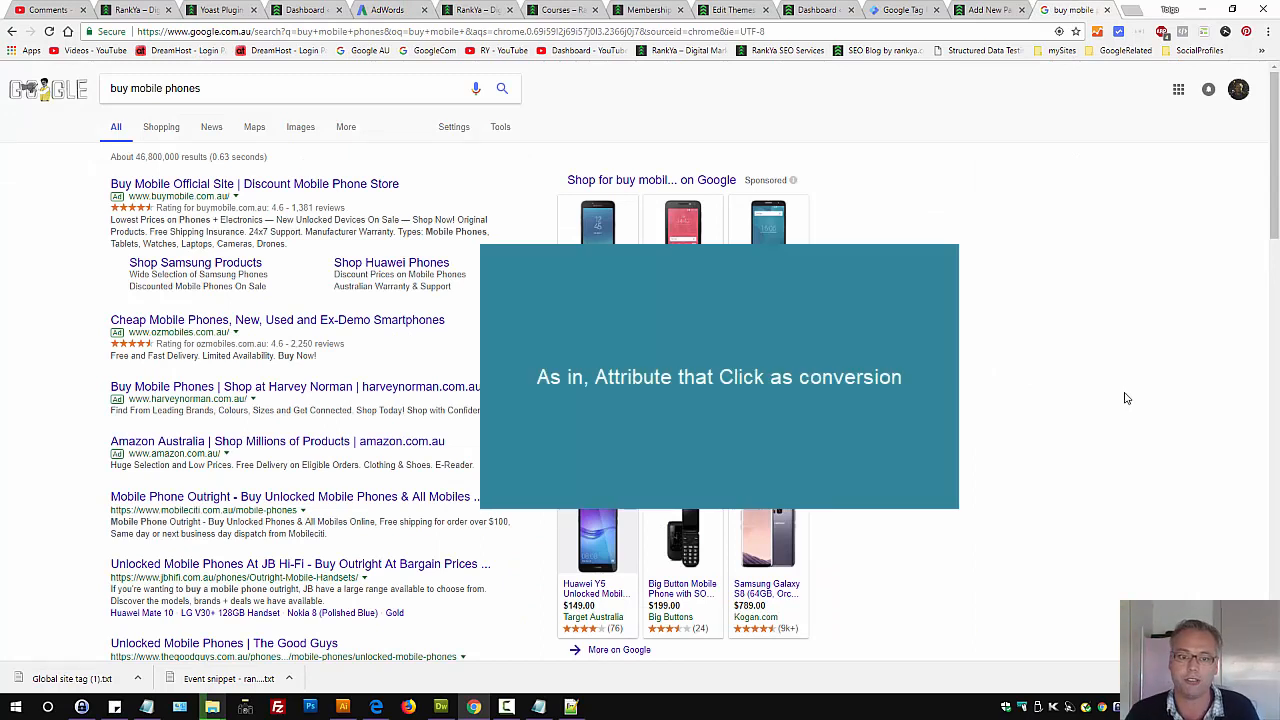
left_click(388, 10)
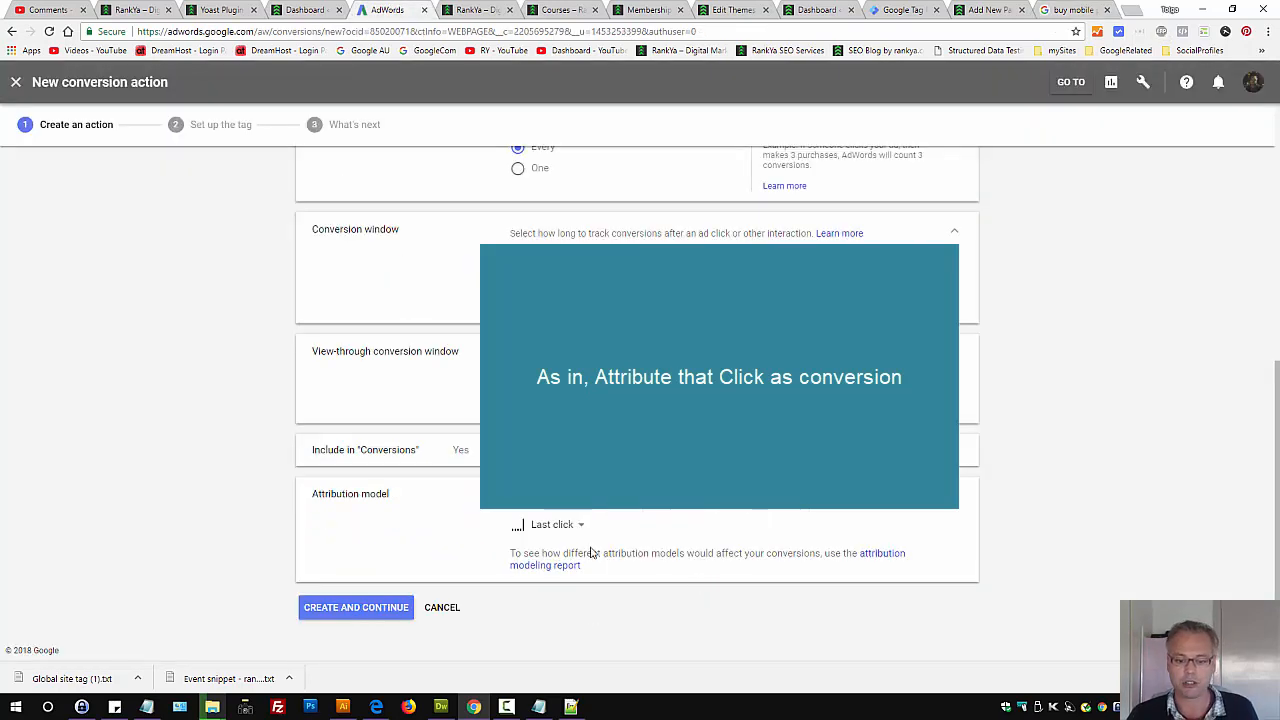
left_click(338, 612)
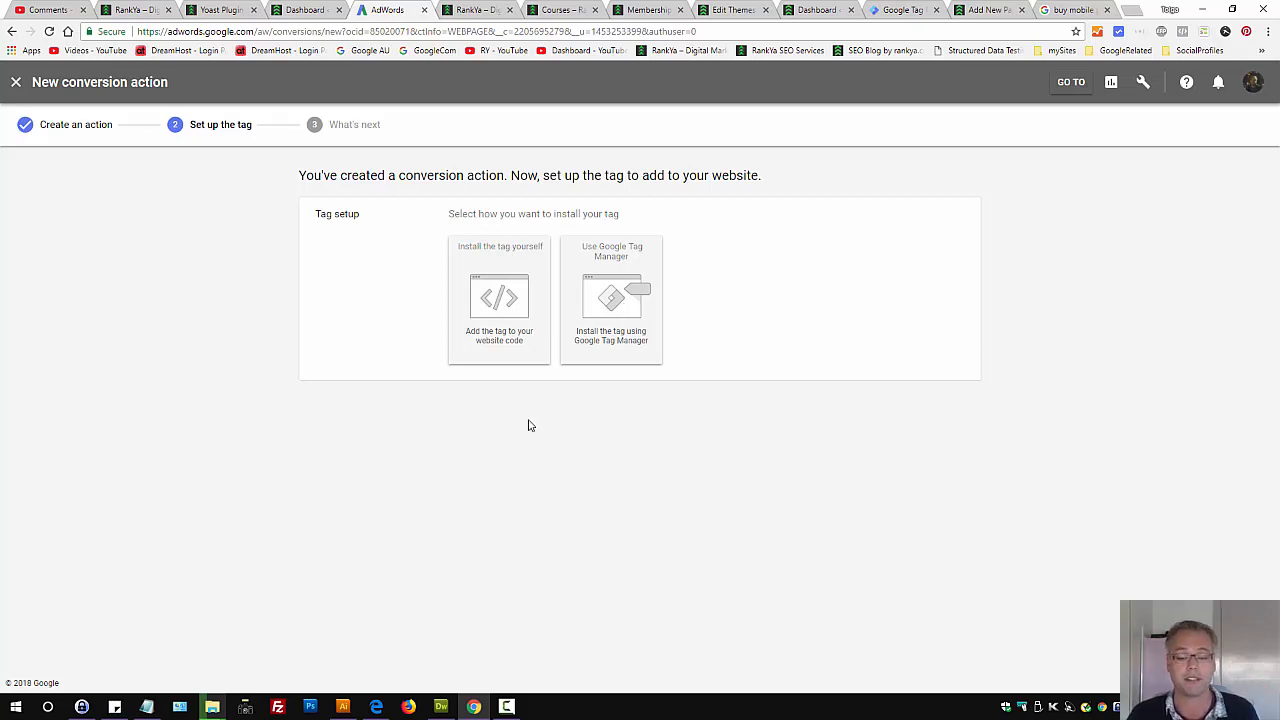
- Choose to install the tag yourself and download the global site tag snippet
left_click(496, 289)
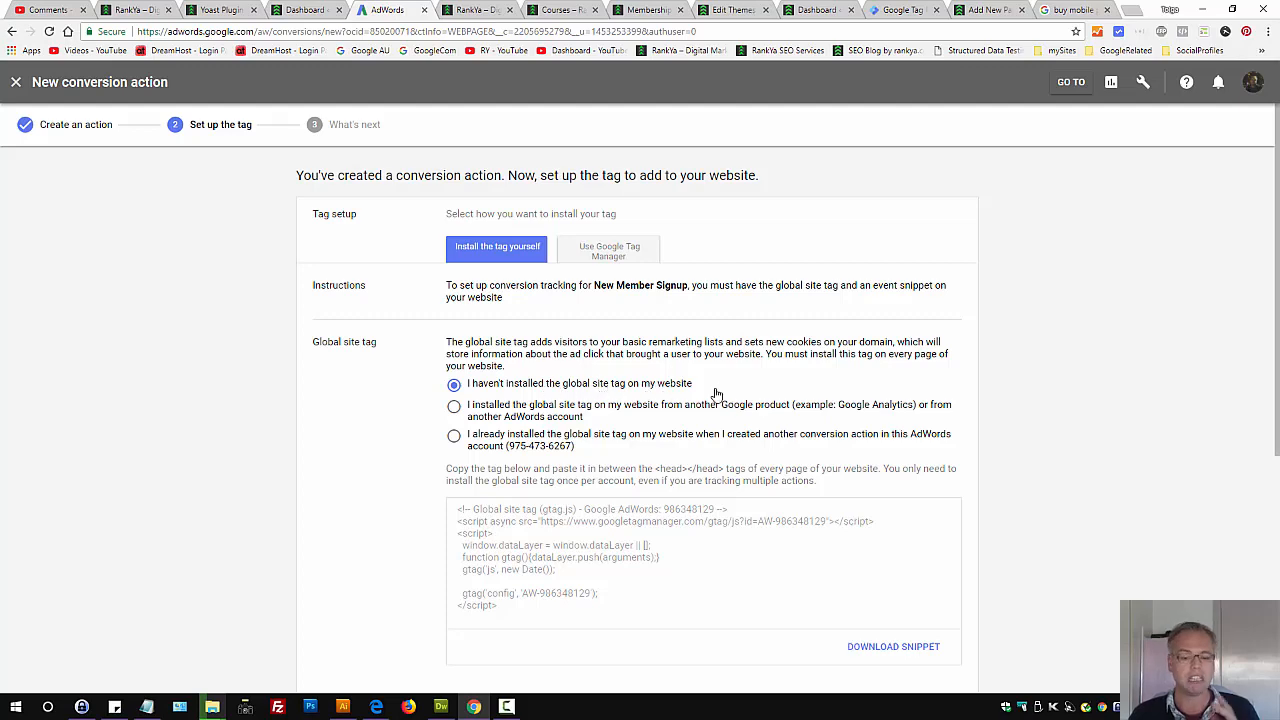
scroll(762, 385, "down", 3)
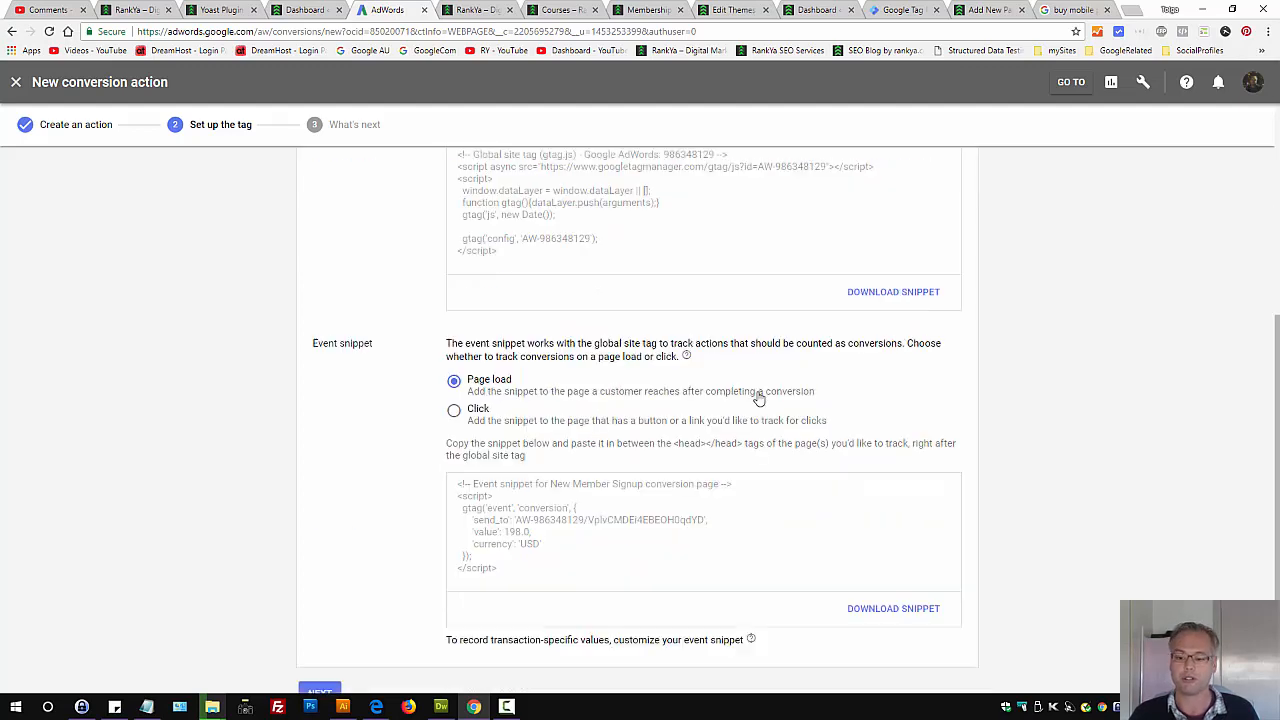
left_click(891, 296)
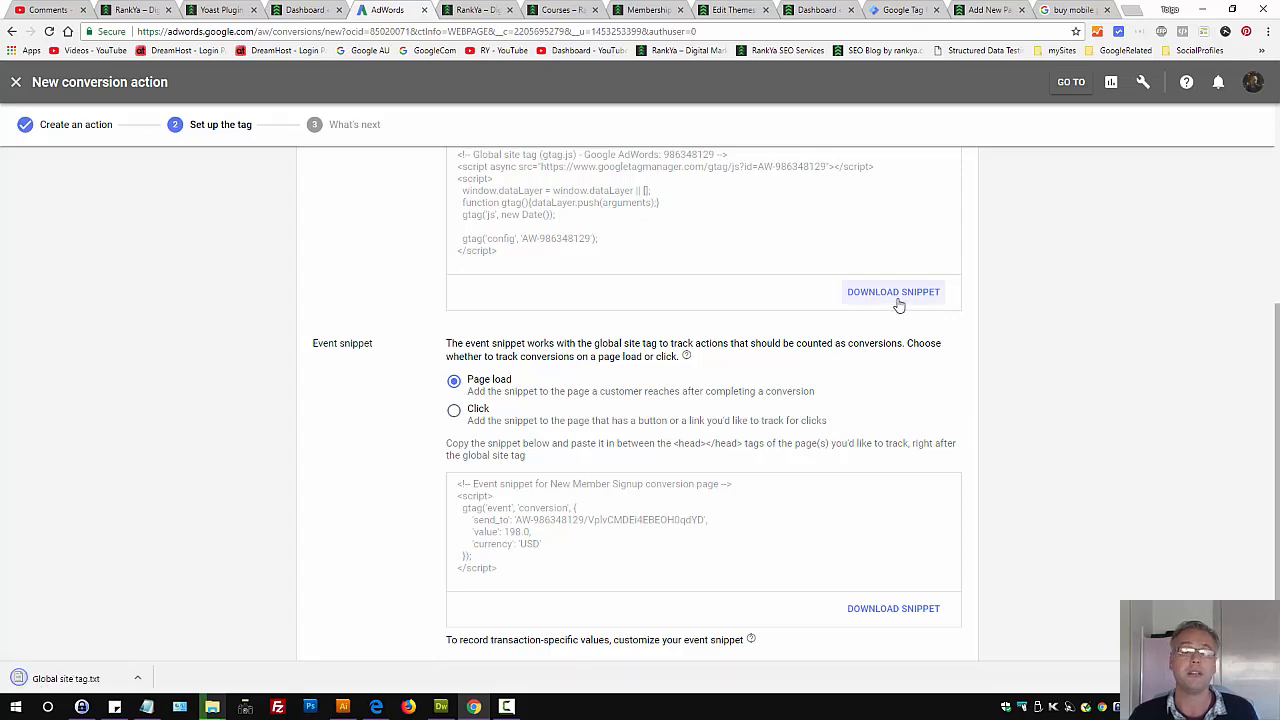
left_click(138, 678)
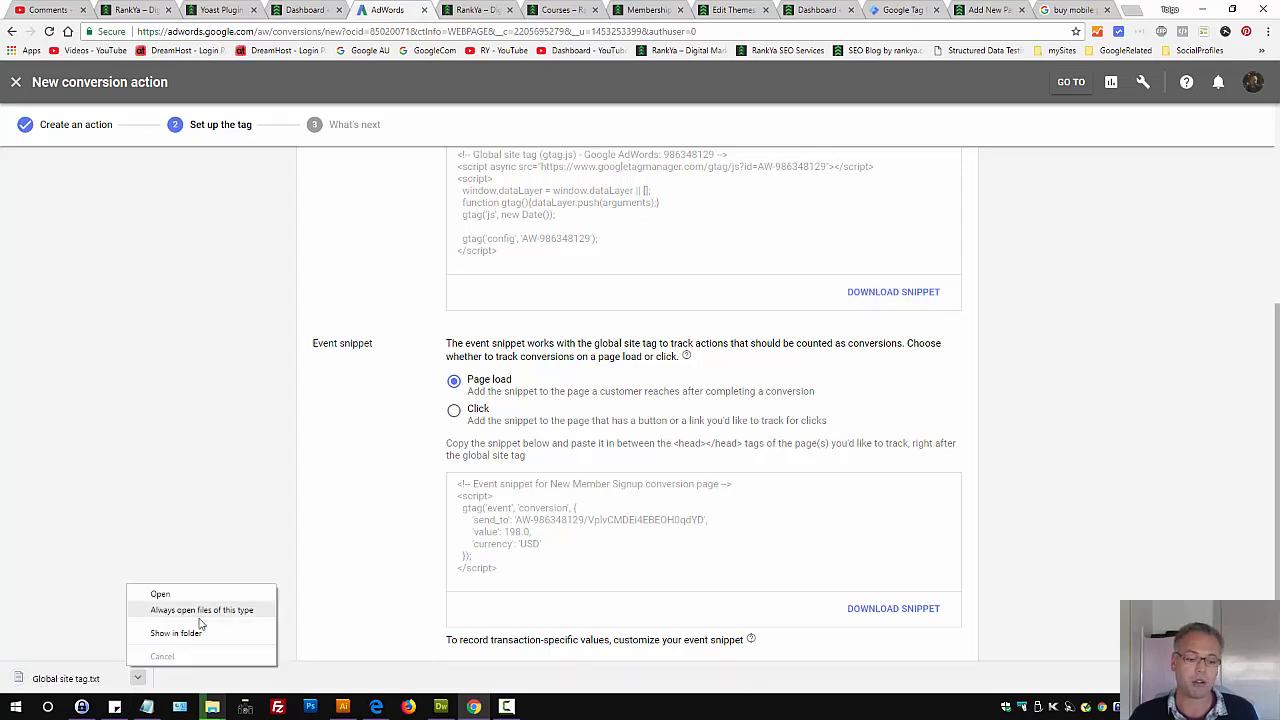
left_click(176, 633)
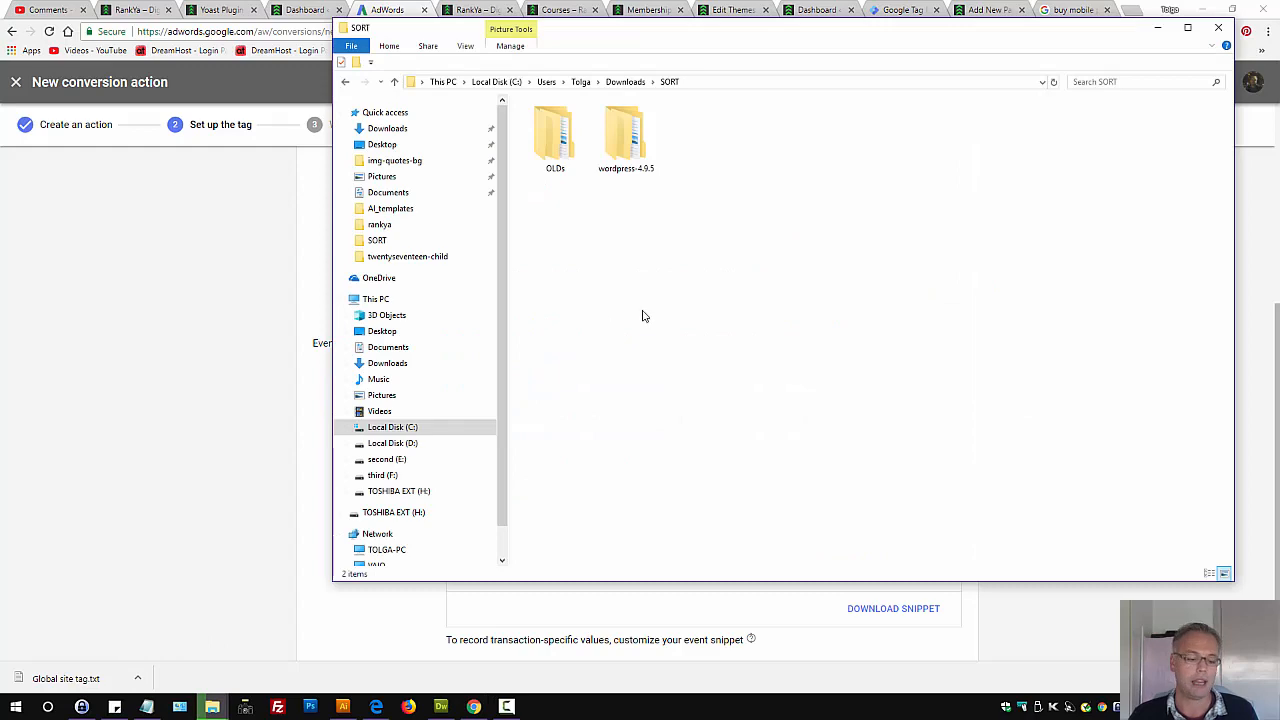
left_click(1218, 27)
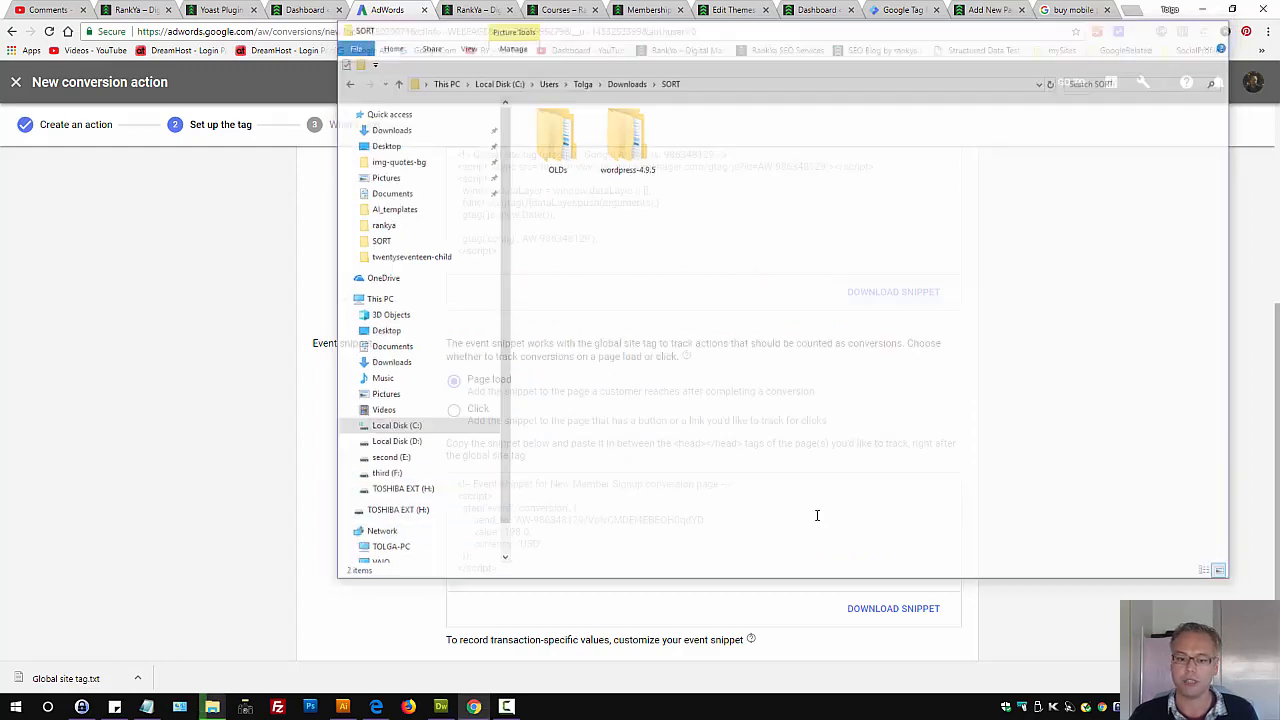
- Show the downloaded Global site tag.txt in its folder and open the file in Notepad
left_click(138, 679)
left_click(172, 632)
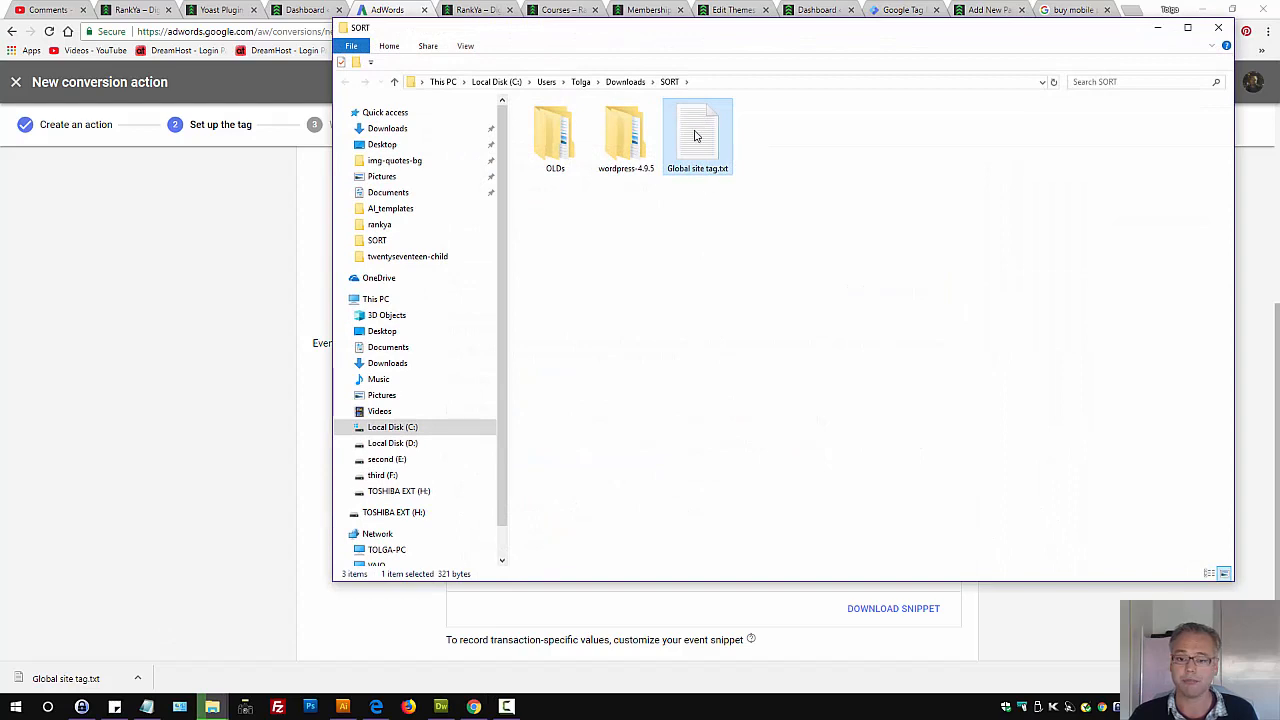
right_click(696, 136)
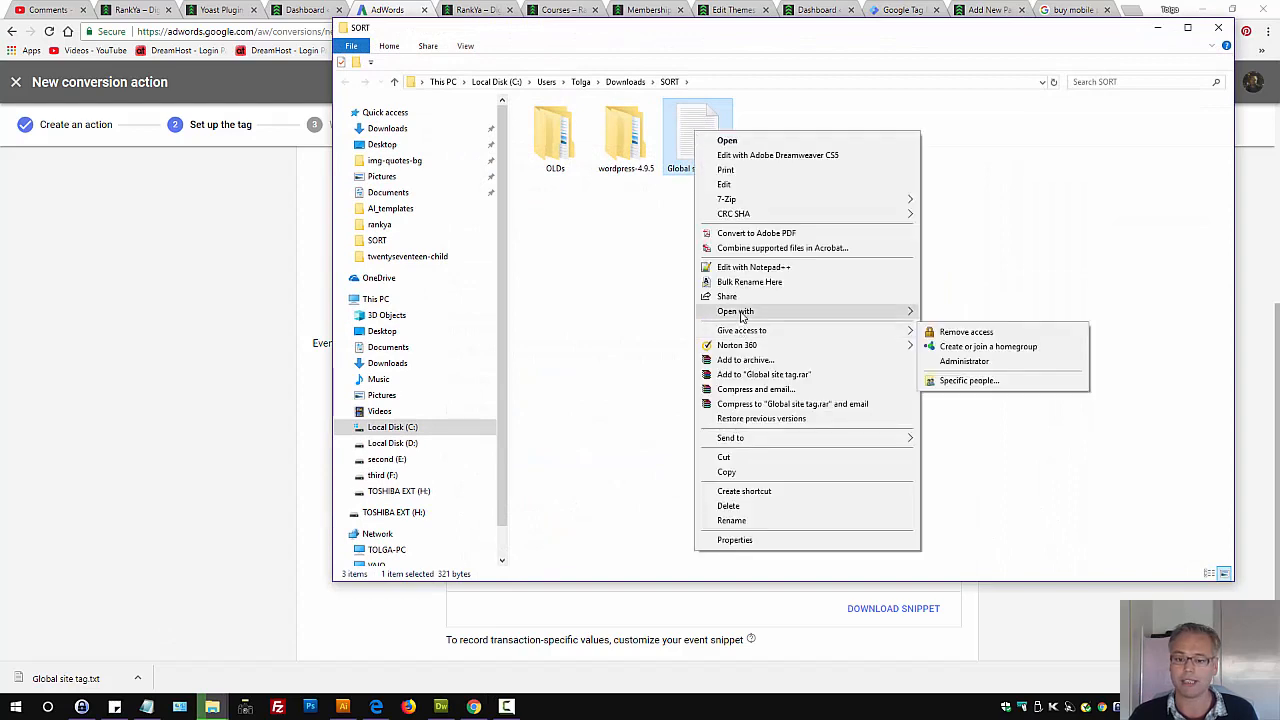
mouse_move(741, 316)
left_click(952, 372)
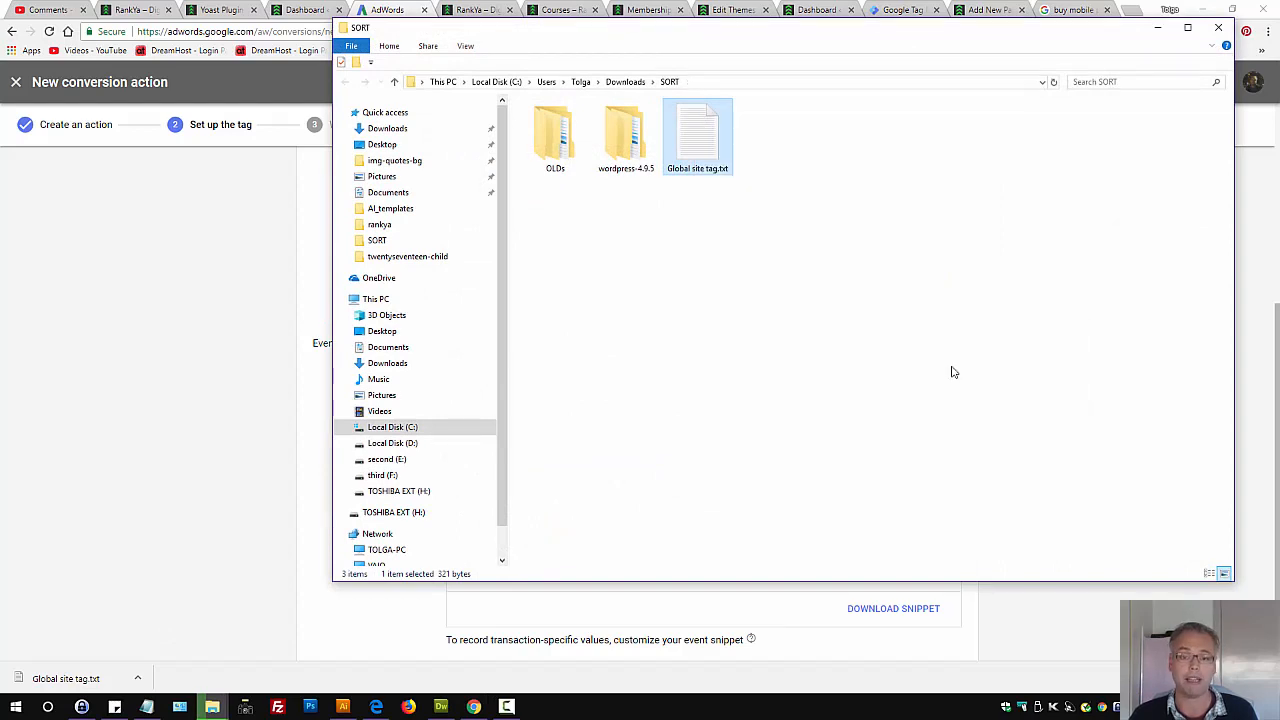
- Break the tag code onto separate lines after the opening comment and after the first closing script tag
left_click(780, 148)
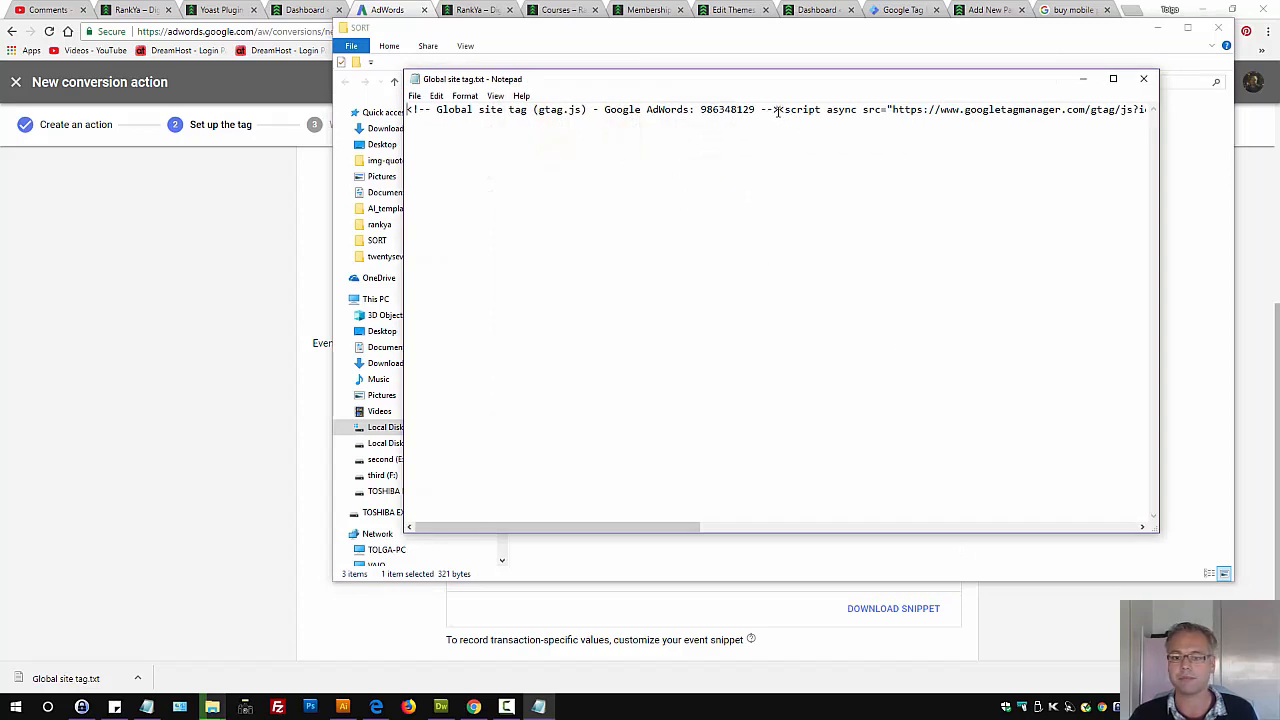
key("Return")
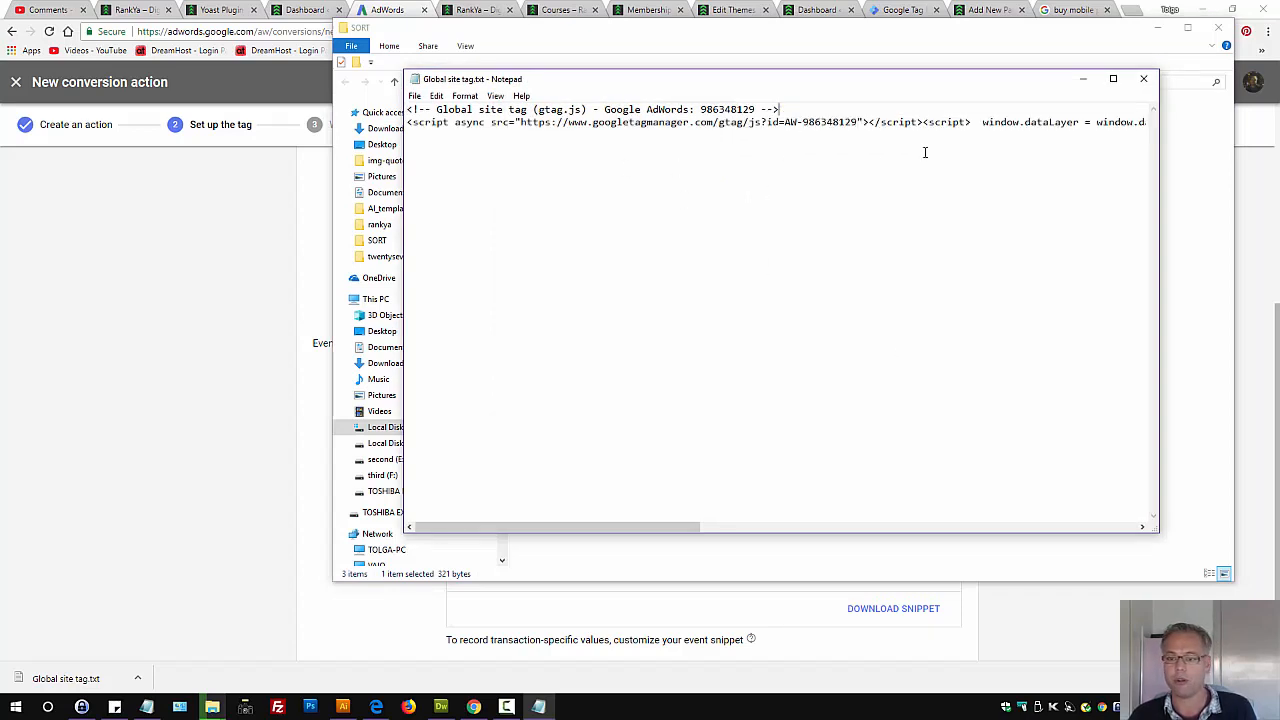
left_click(922, 121)
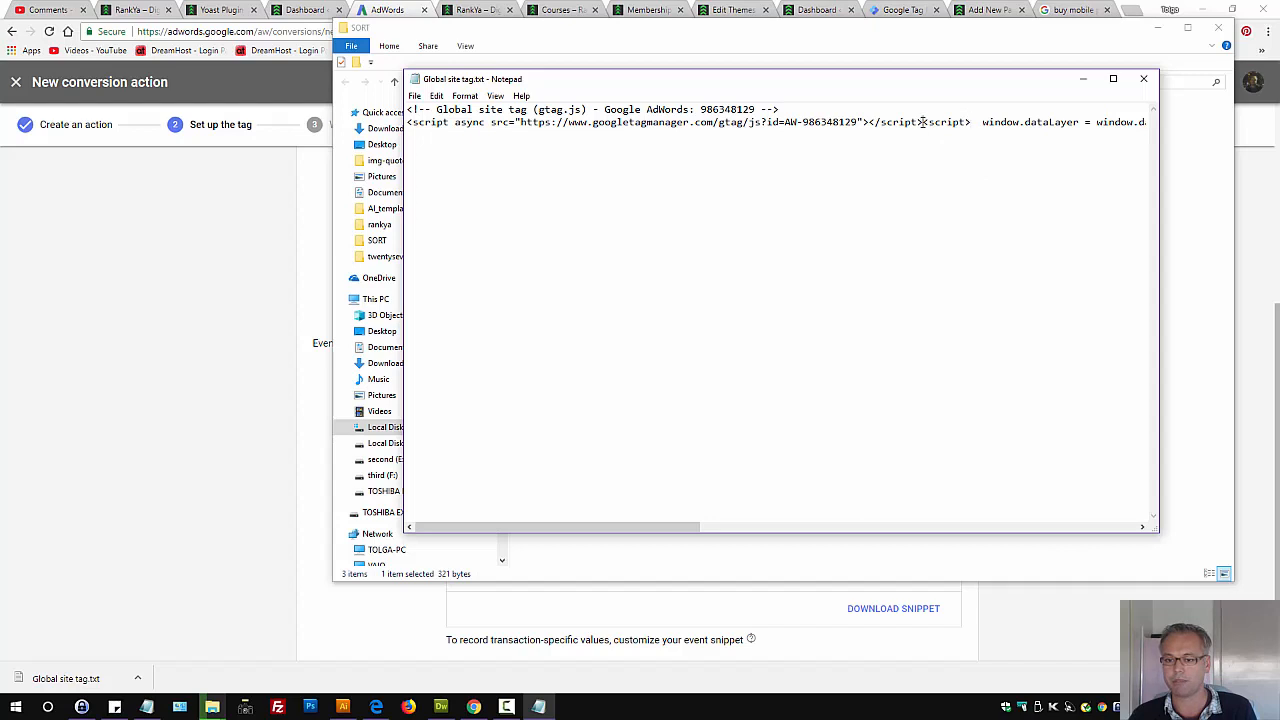
key("Return")
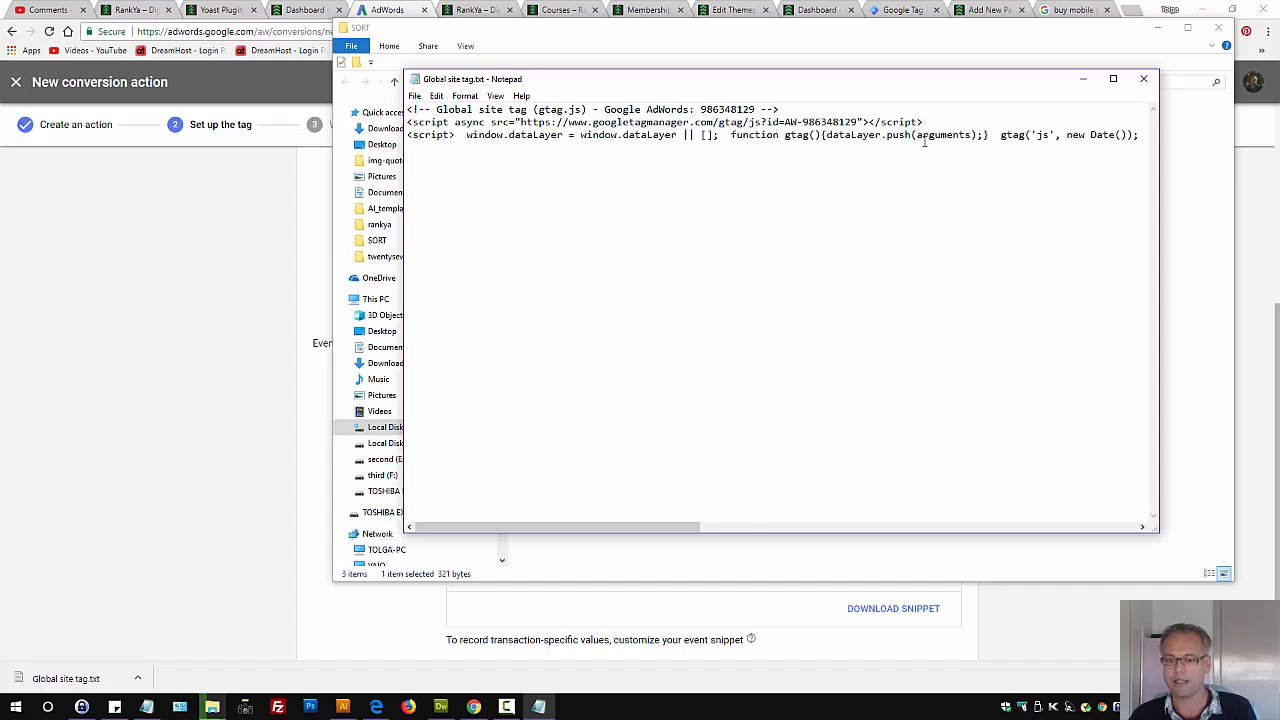
- Copy the entire global site tag code from the maximized text file, and return to the AdWords tag setup page
left_click(1113, 78)
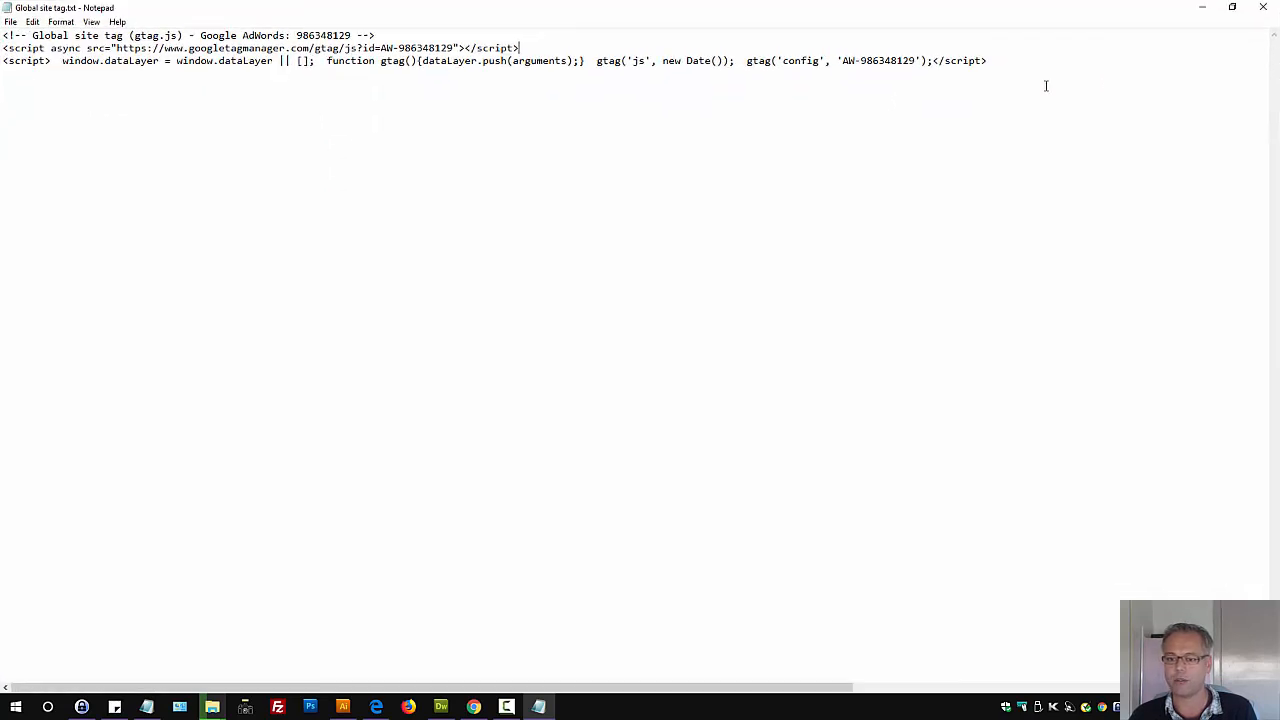
left_click_drag(1008, 63, 4, 30)
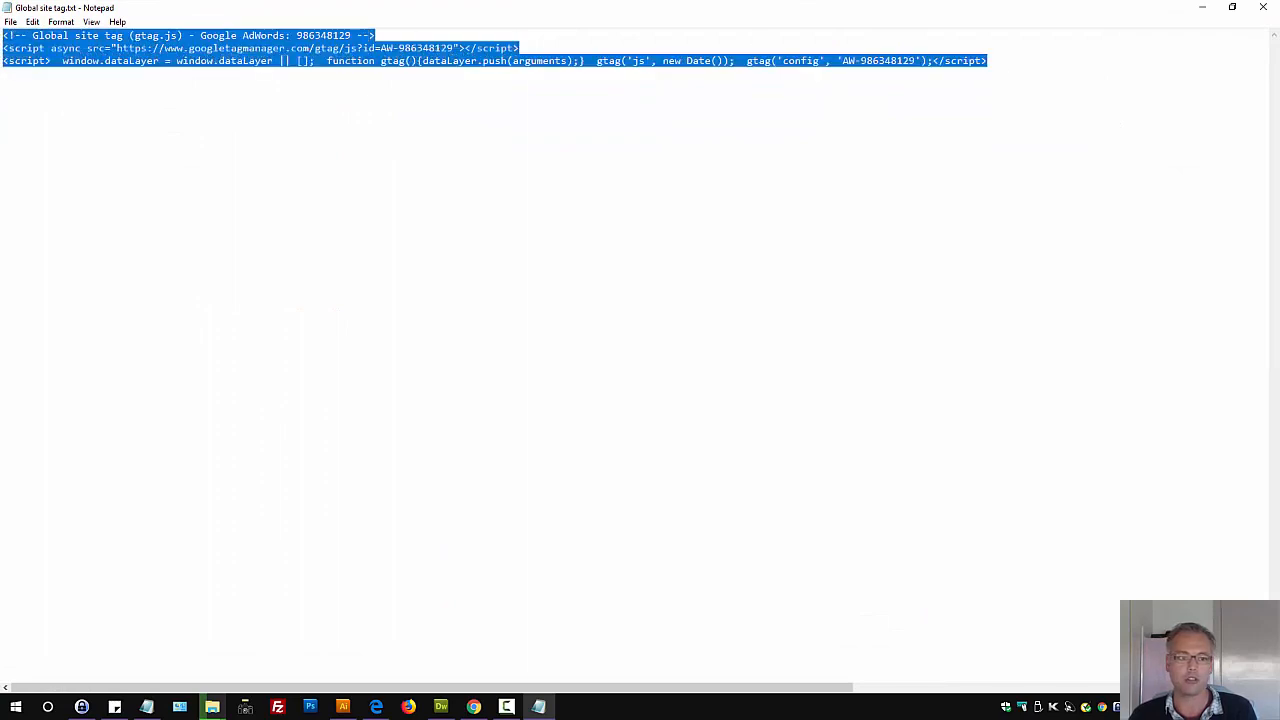
right_click(142, 55)
left_click(165, 99)
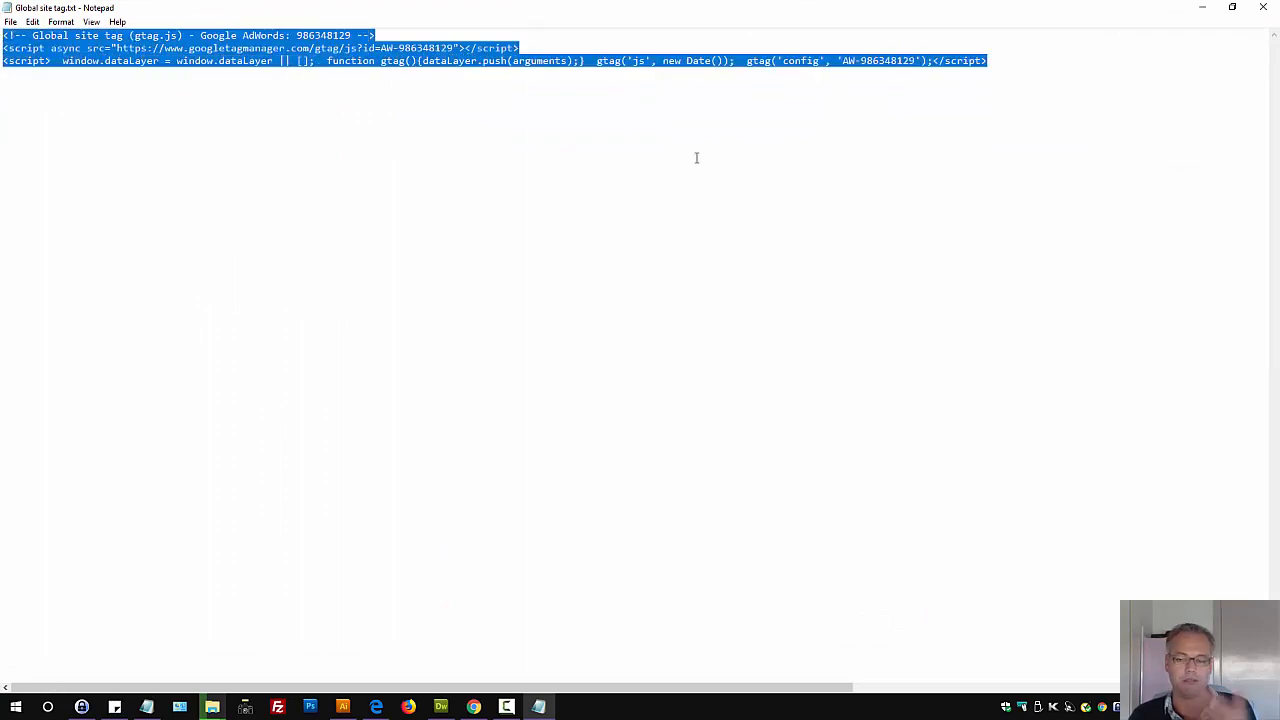
left_click(1202, 7)
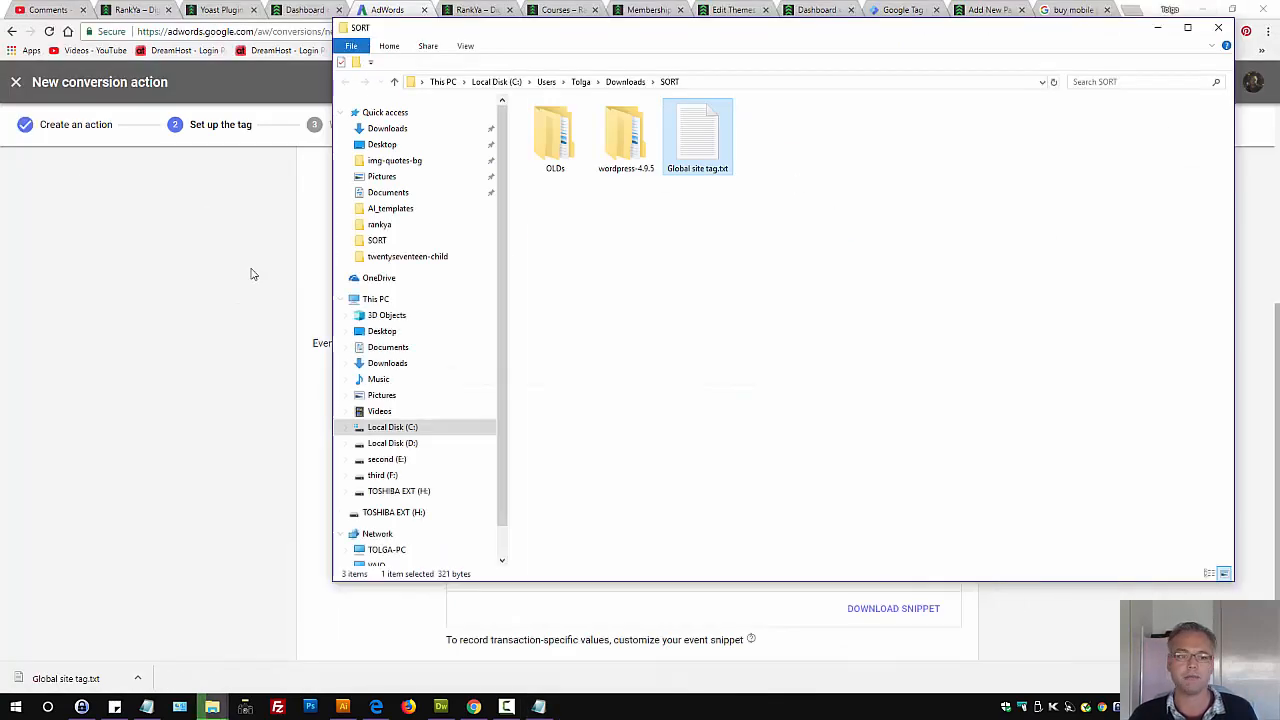
left_click(403, 5)
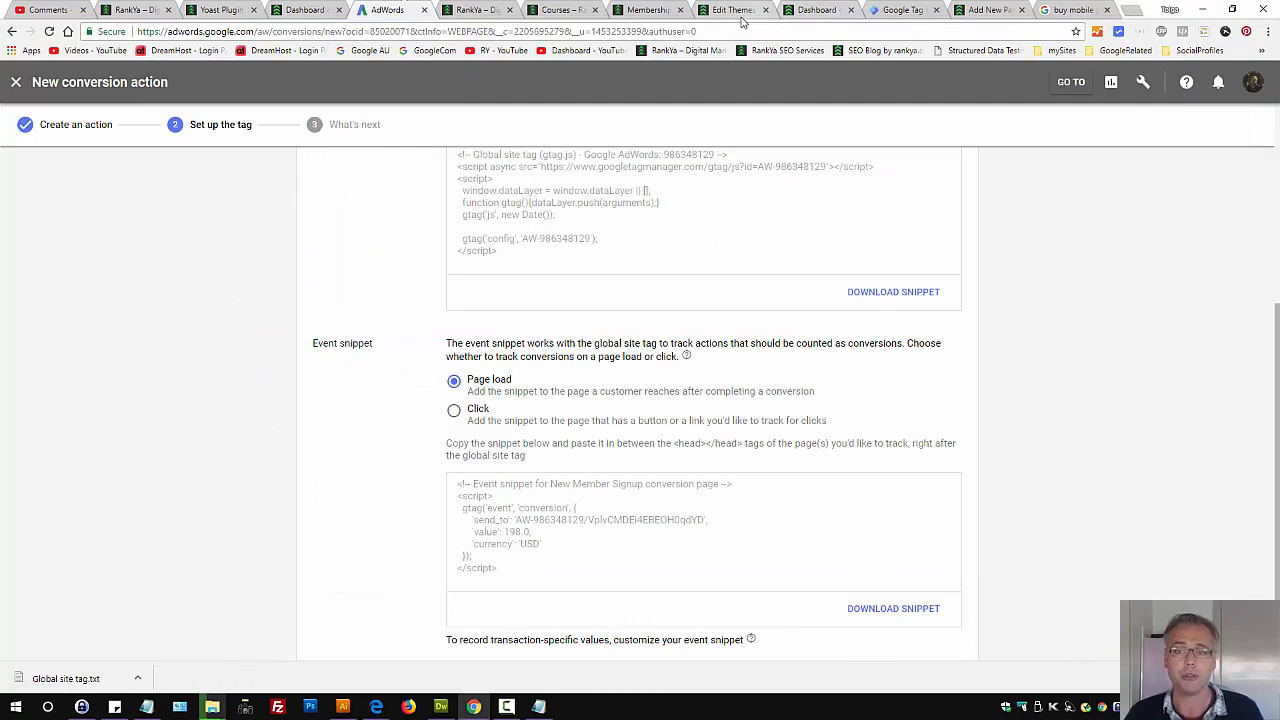
- Switch to the WordPress theme editor and place the cursor after the opening head tag in the Jupiter theme's header.php
scroll(790, 315, "up", 3)
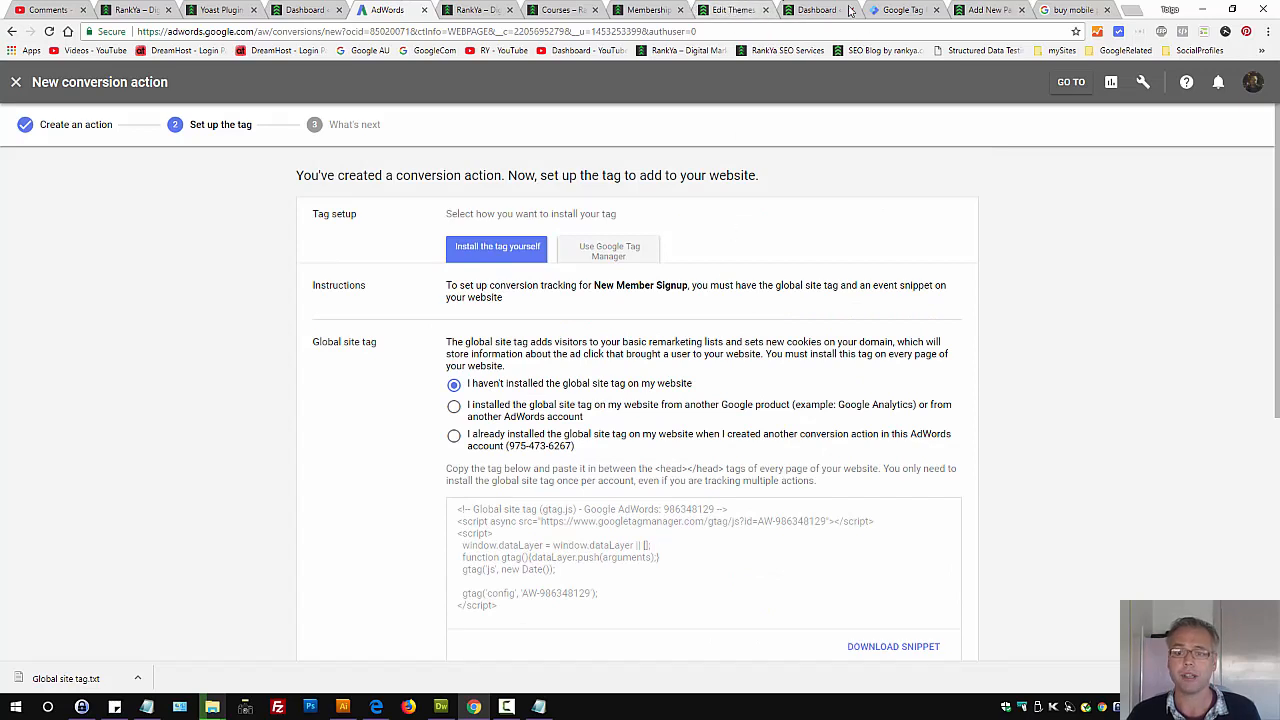
left_click(817, 11)
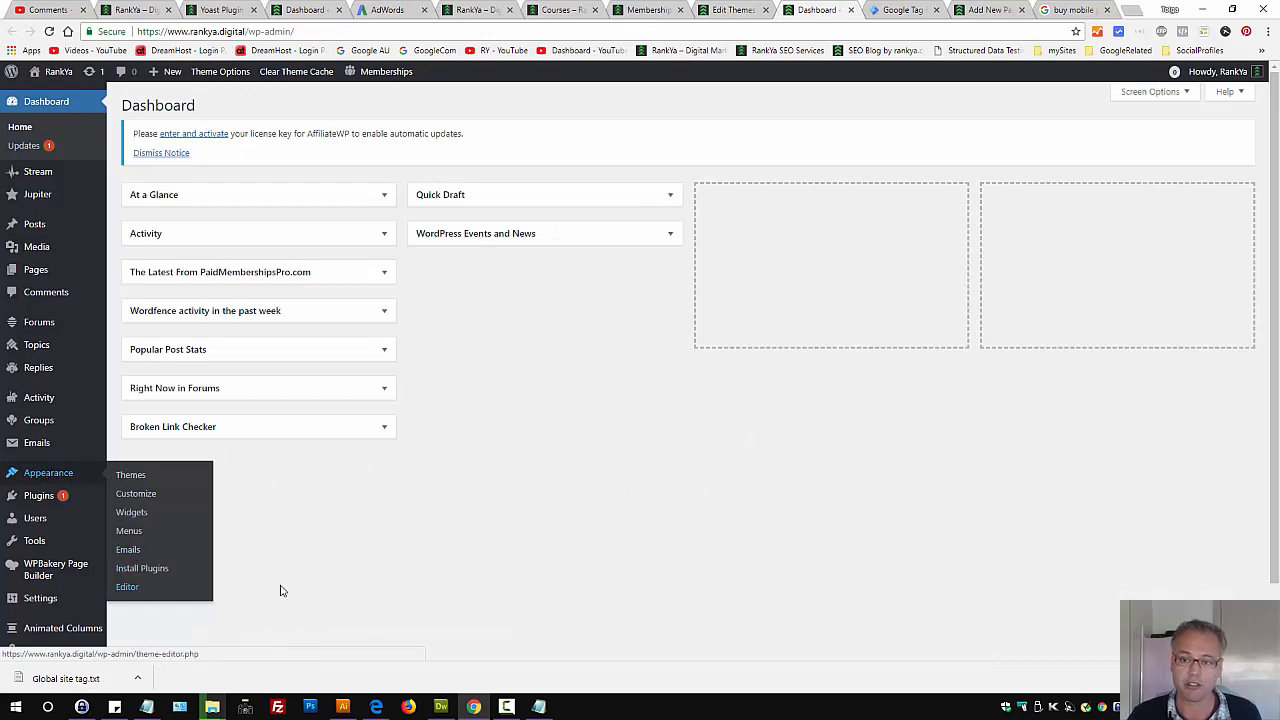
left_click(745, 11)
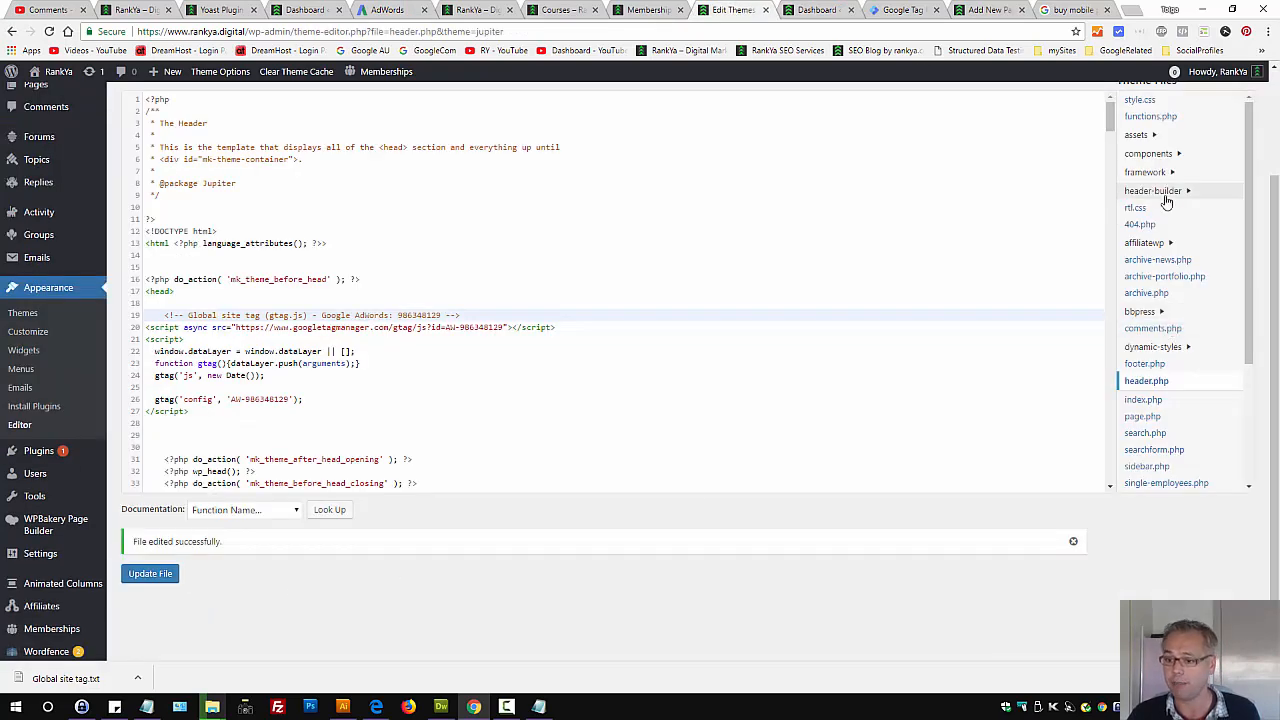
scroll(1188, 303, "up", 2)
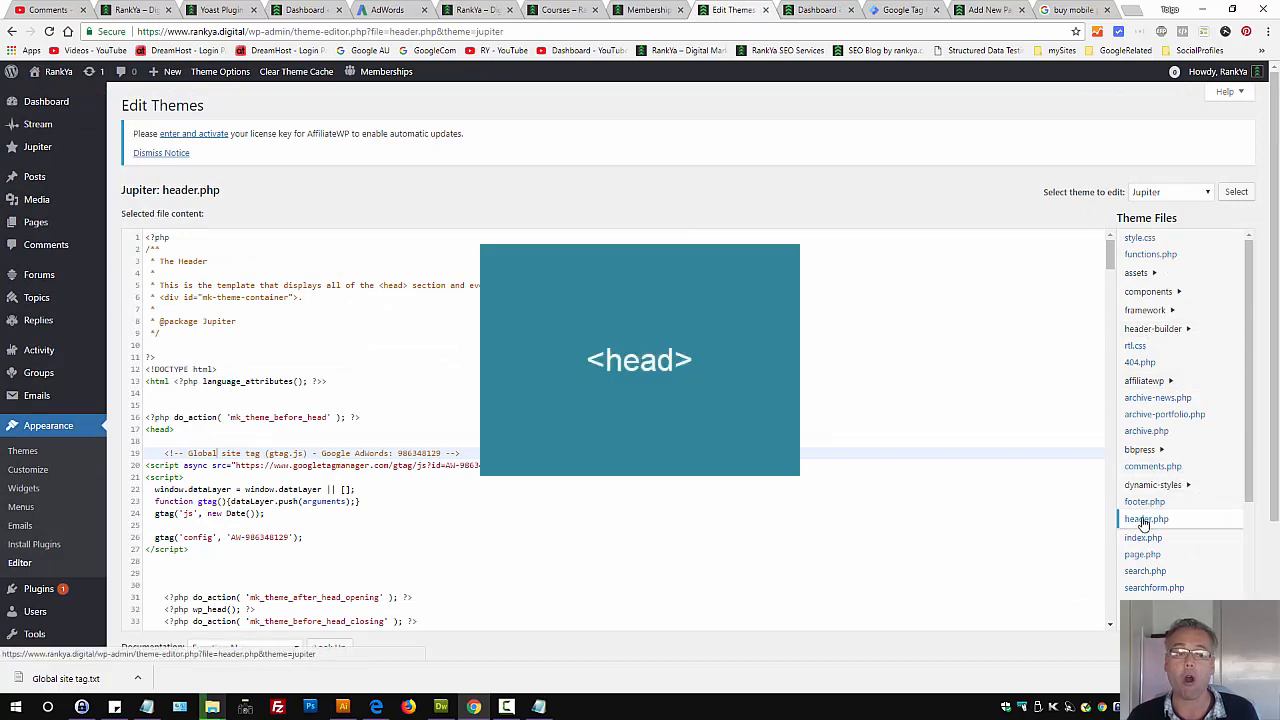
left_click(182, 431)
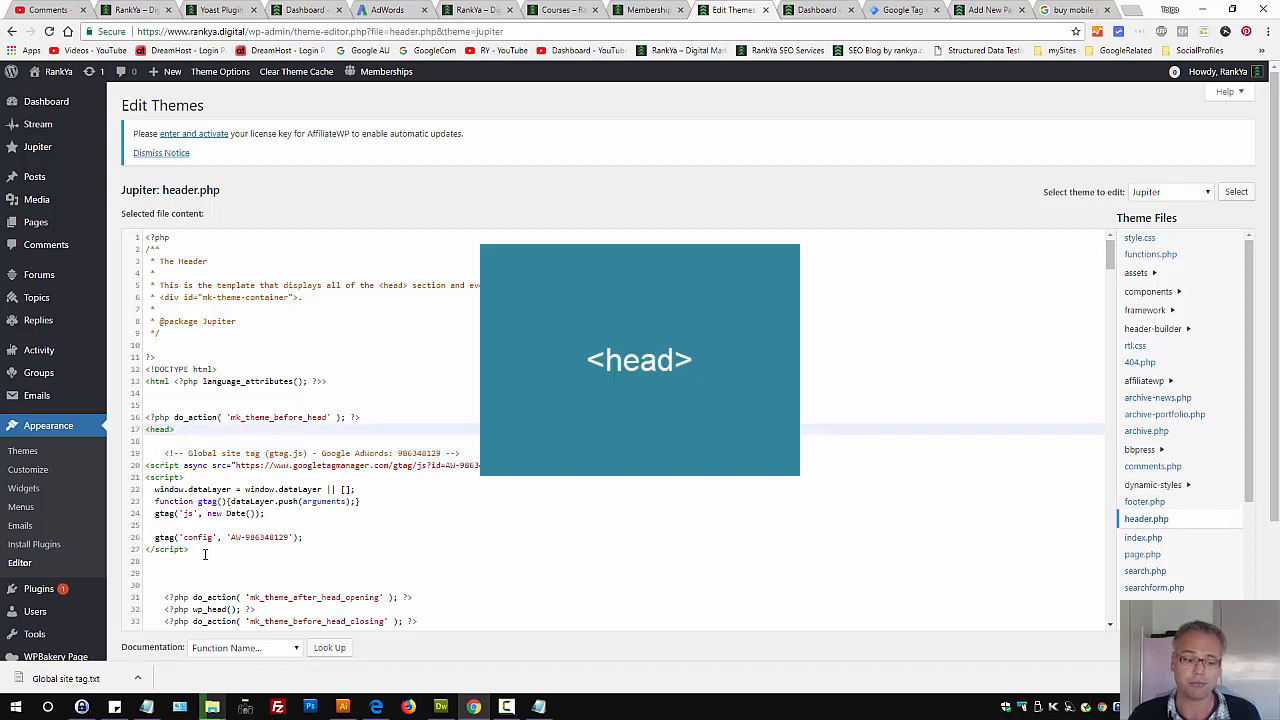
- Remove the indentation before the global site tag comment in header.php and highlight the whole tag block
left_click_drag(205, 554, 165, 457)
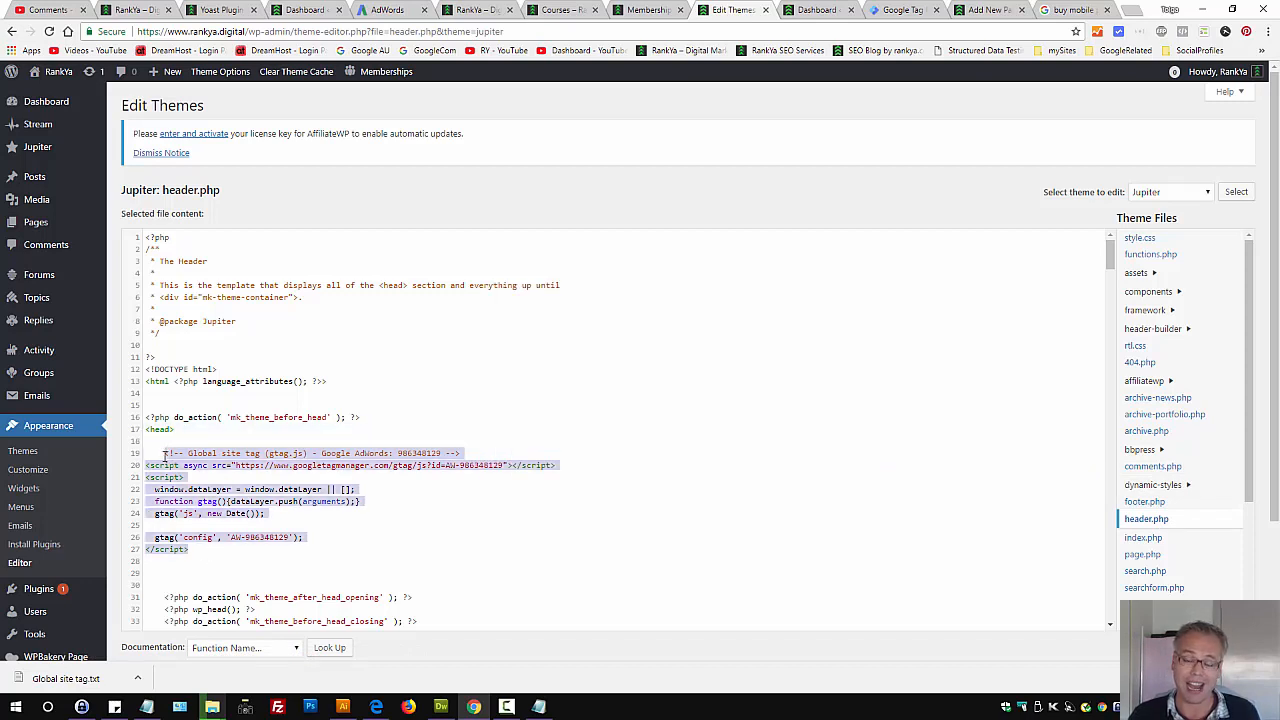
left_click(165, 455)
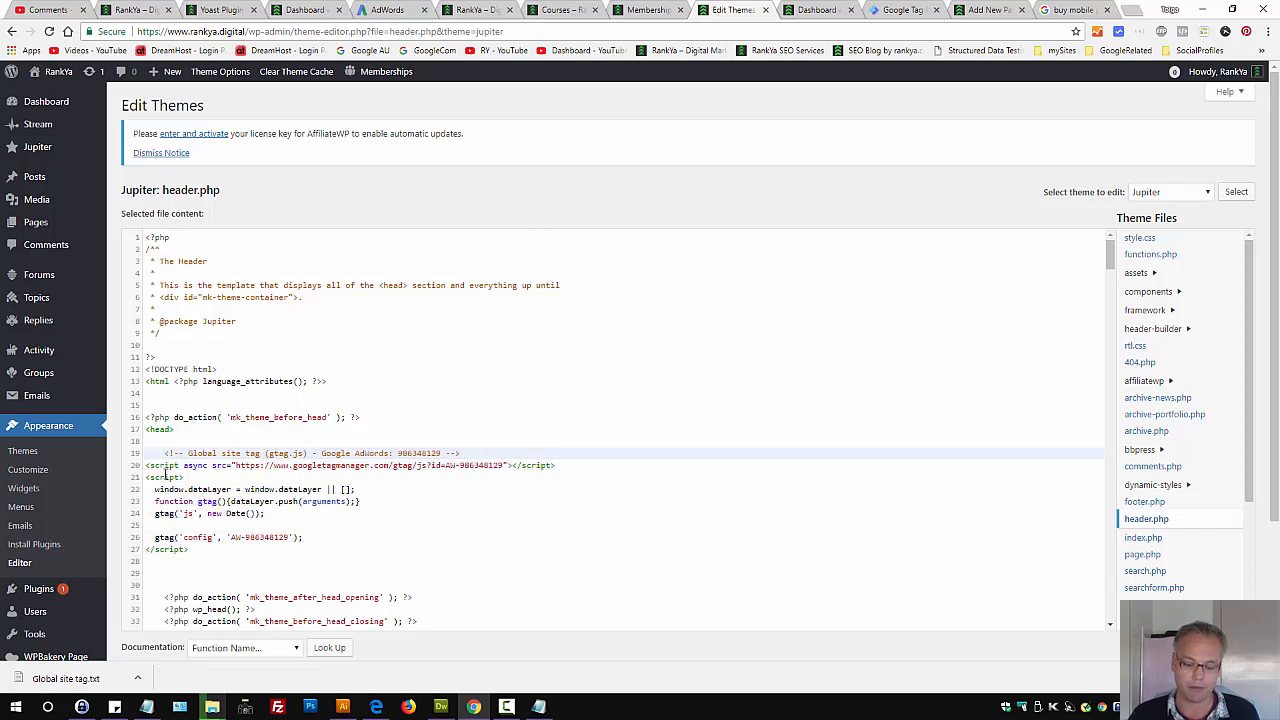
key("BackSpace")
key("Return")
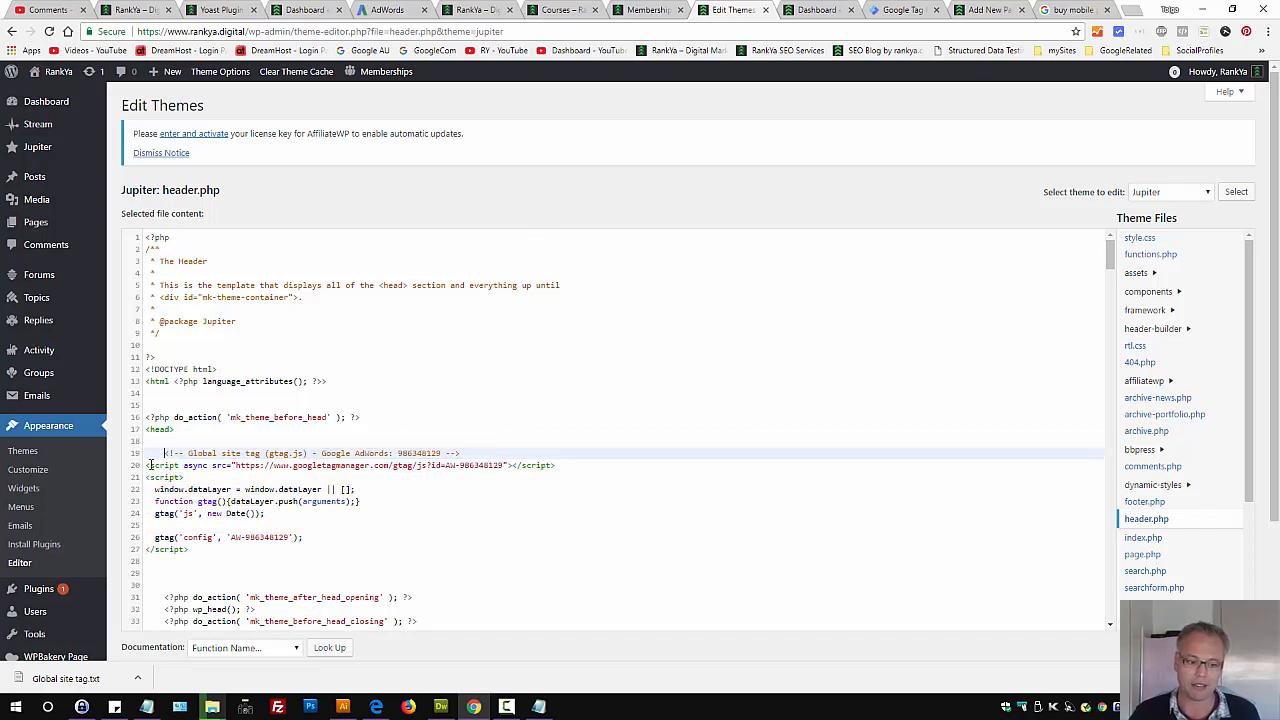
key("BackSpace")
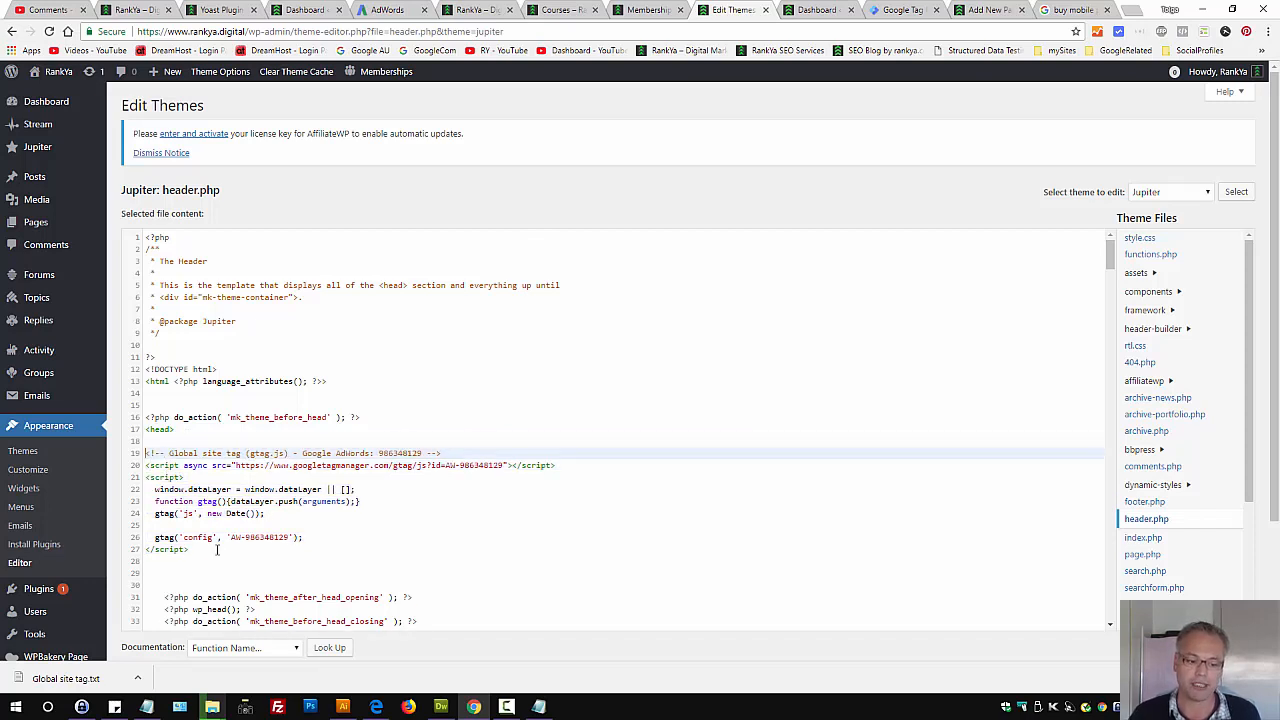
left_click_drag(219, 549, 140, 458)
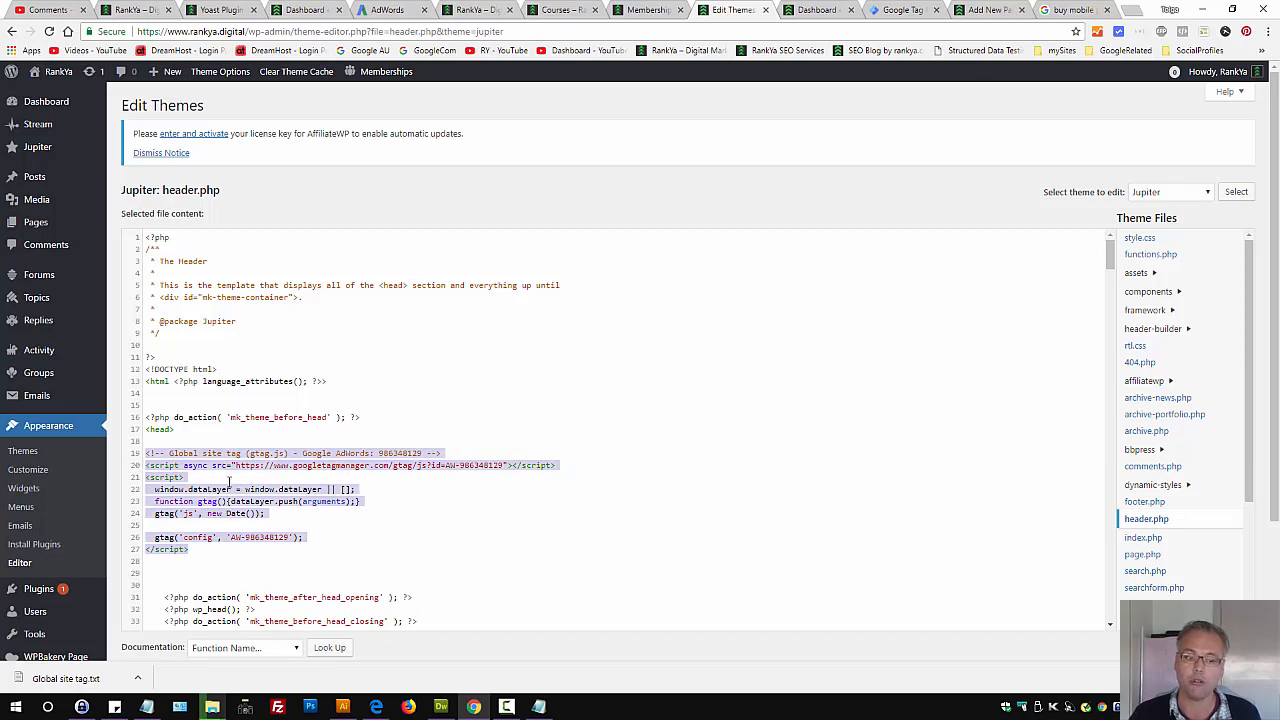
left_click(235, 454)
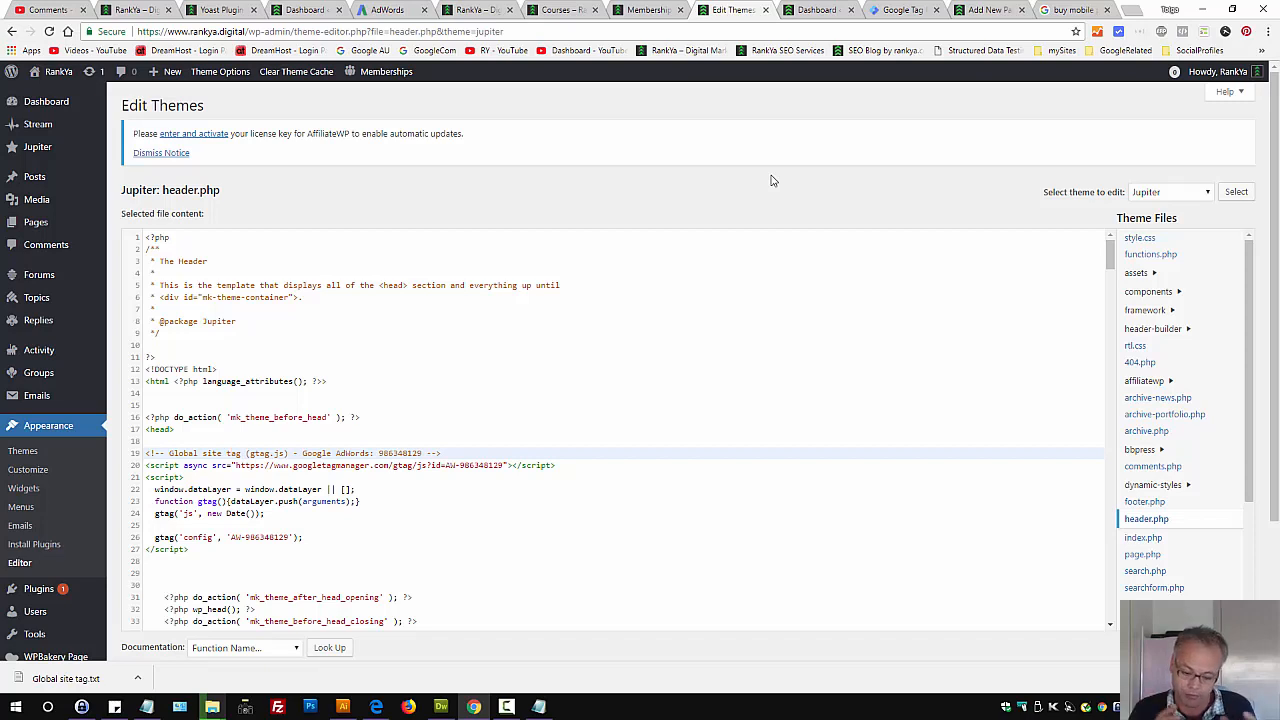
- Delete the global site tag block and the empty lines after it beneath the opening head tag
left_click_drag(186, 429, 140, 432)
triple_click(168, 429)
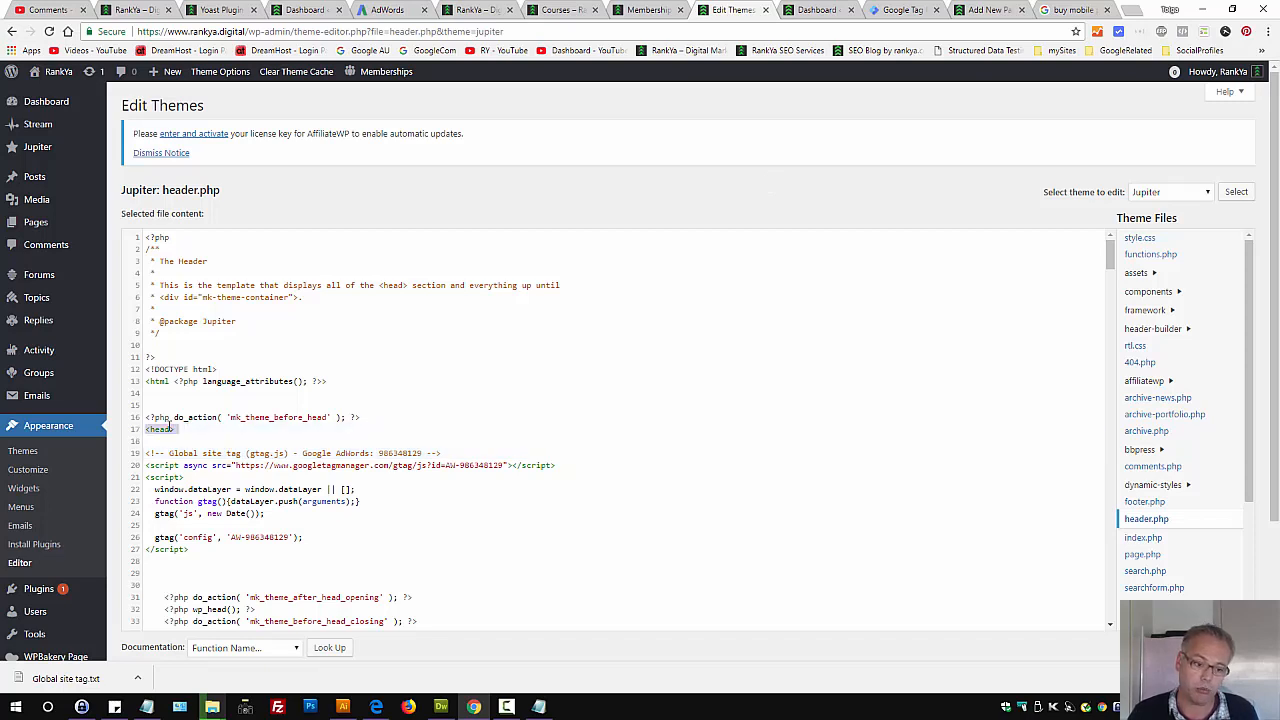
left_click(184, 429)
left_click(216, 453)
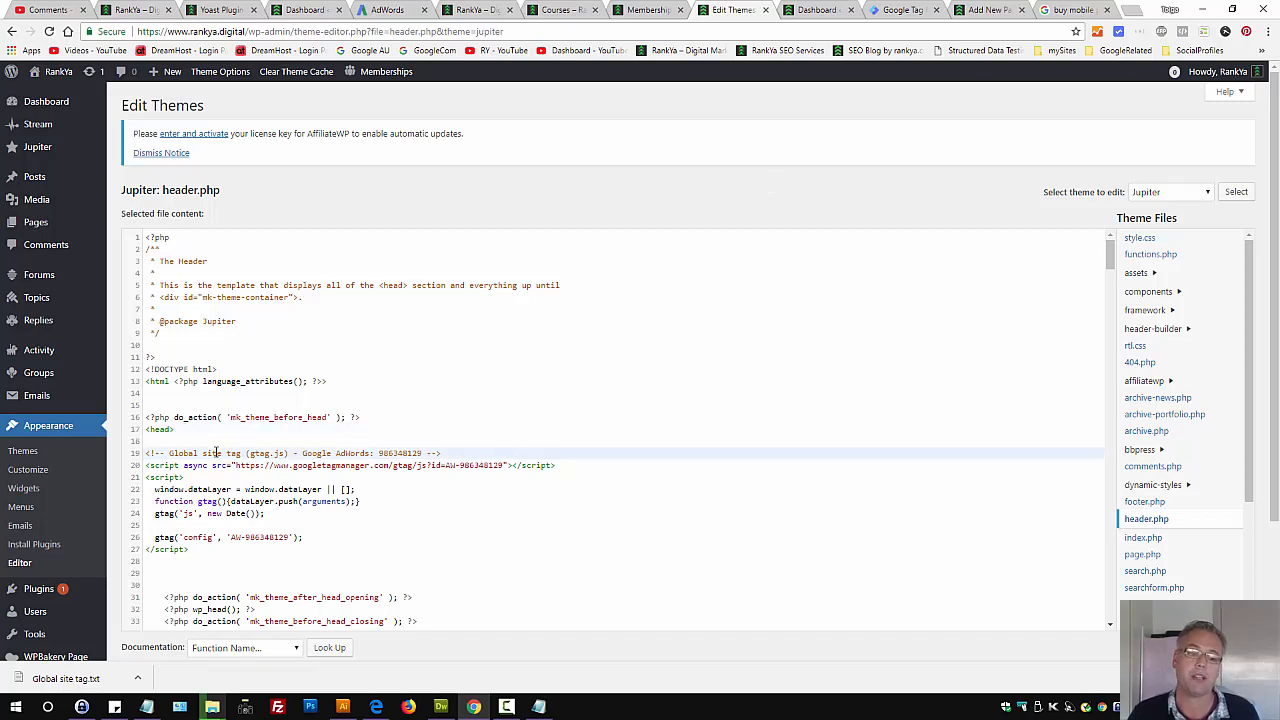
left_click_drag(190, 549, 142, 455)
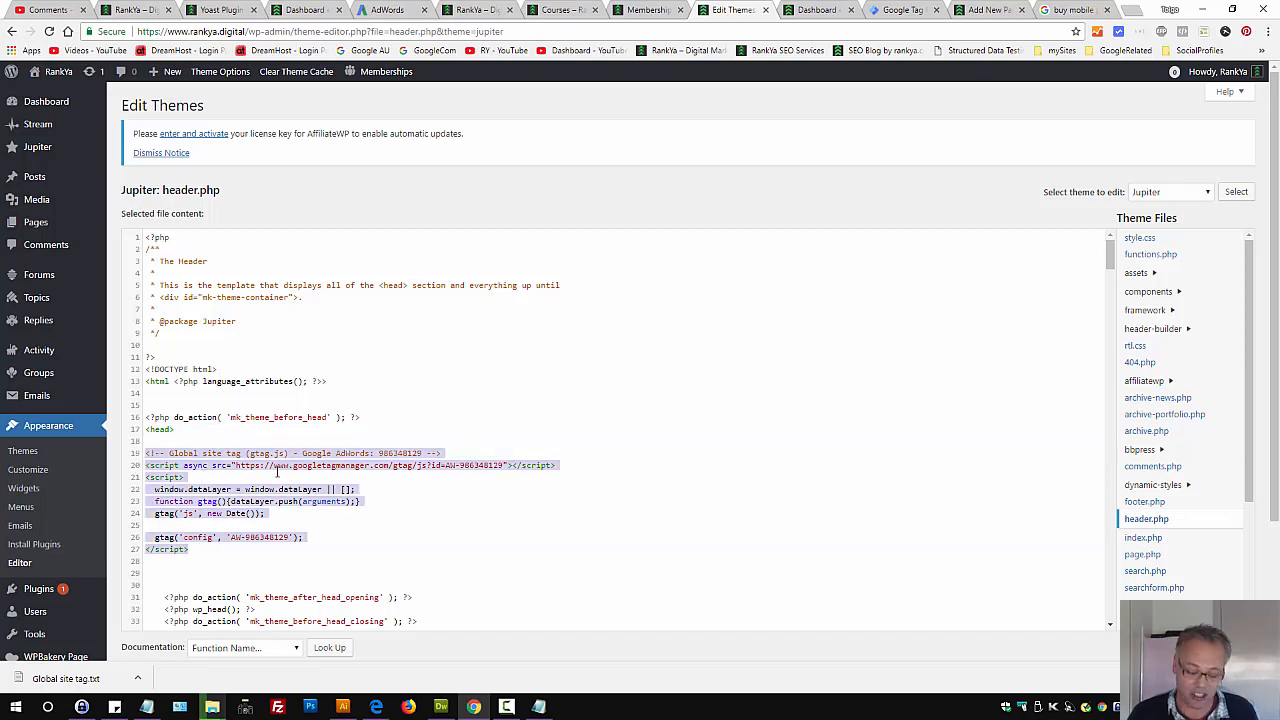
key("Delete")
key("Delete")
key("Delete")
key("Delete")
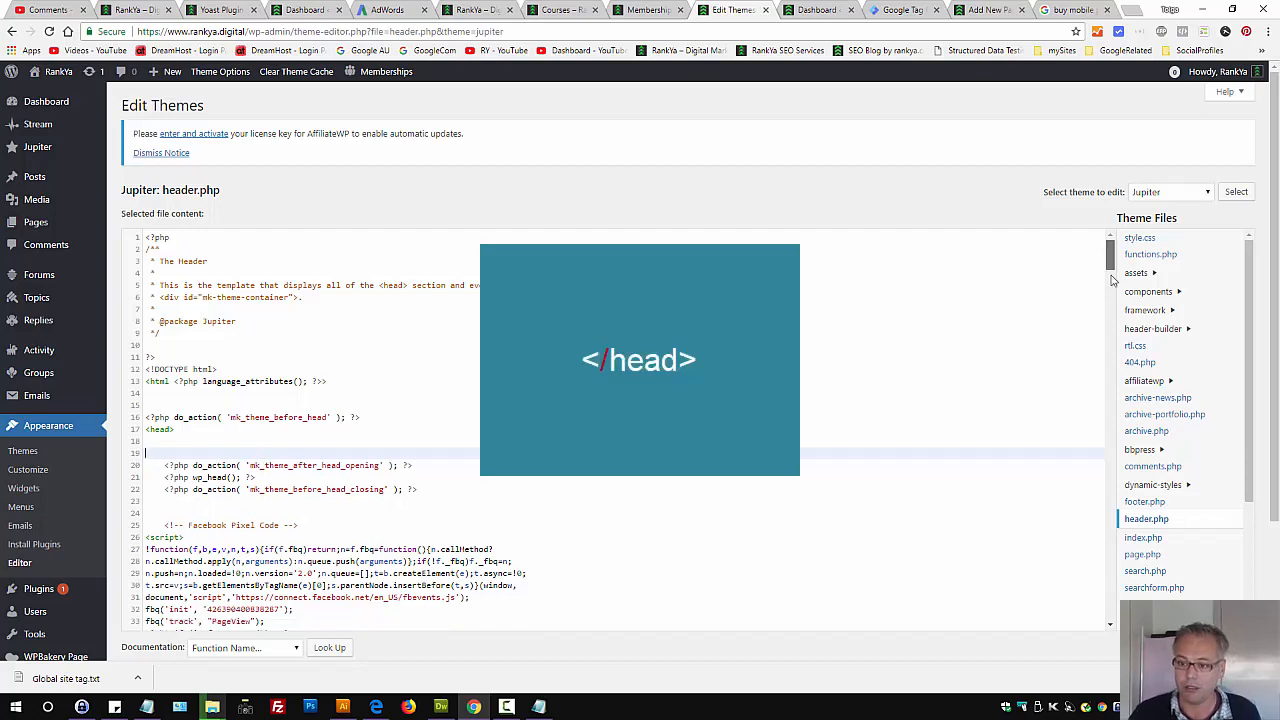
- Find the closing head tag in header.php and examine the Google Tag Manager code placed above it
left_click_drag(1110, 256, 1106, 605)
left_click(187, 440)
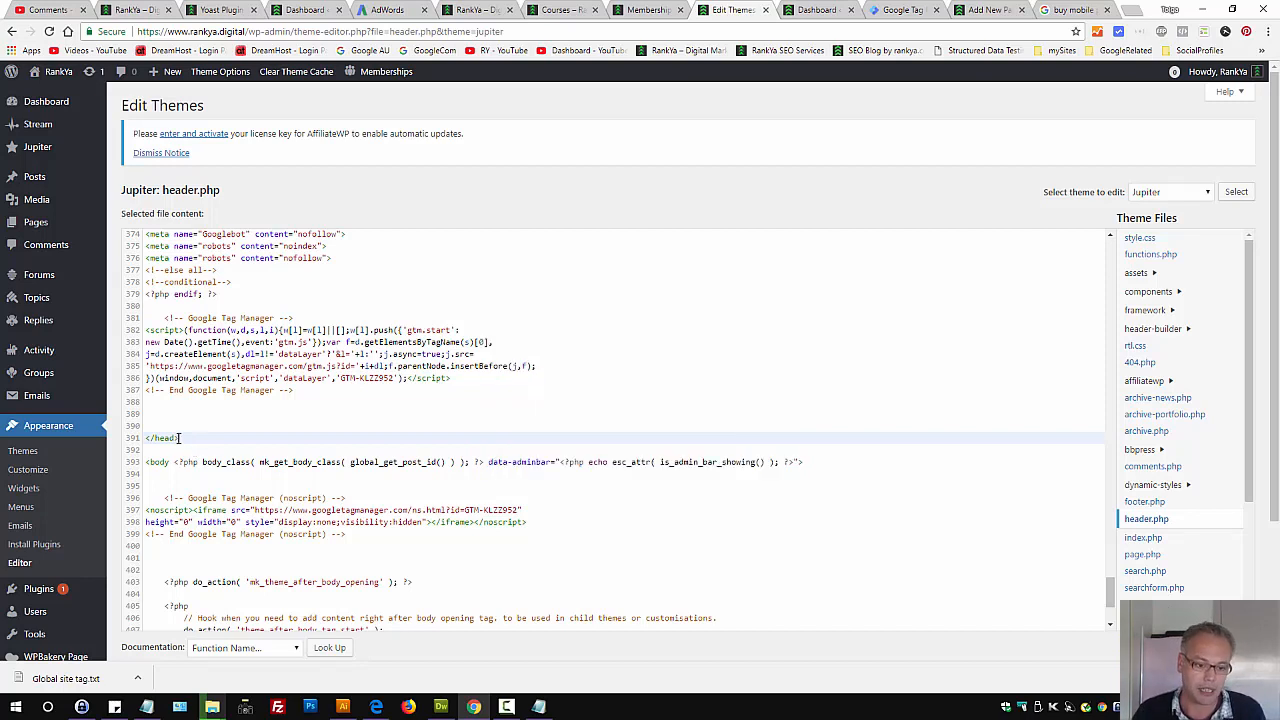
left_click(158, 428)
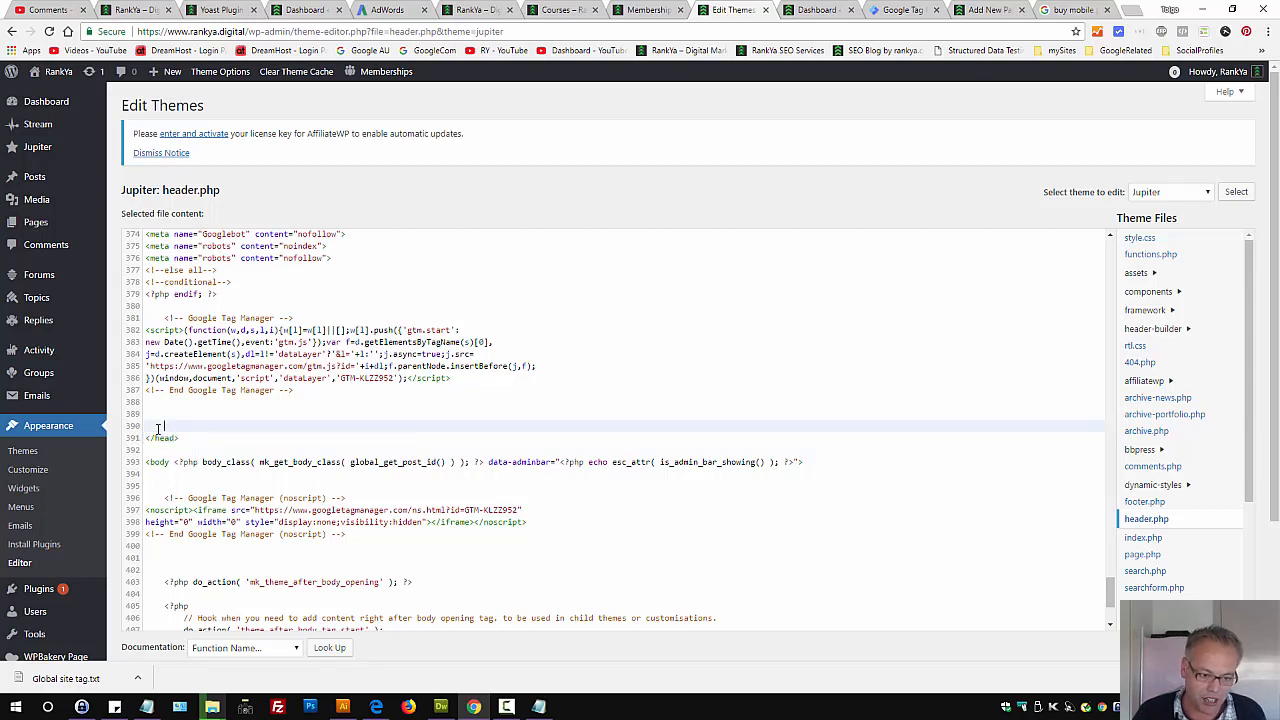
left_click_drag(158, 428, 152, 318)
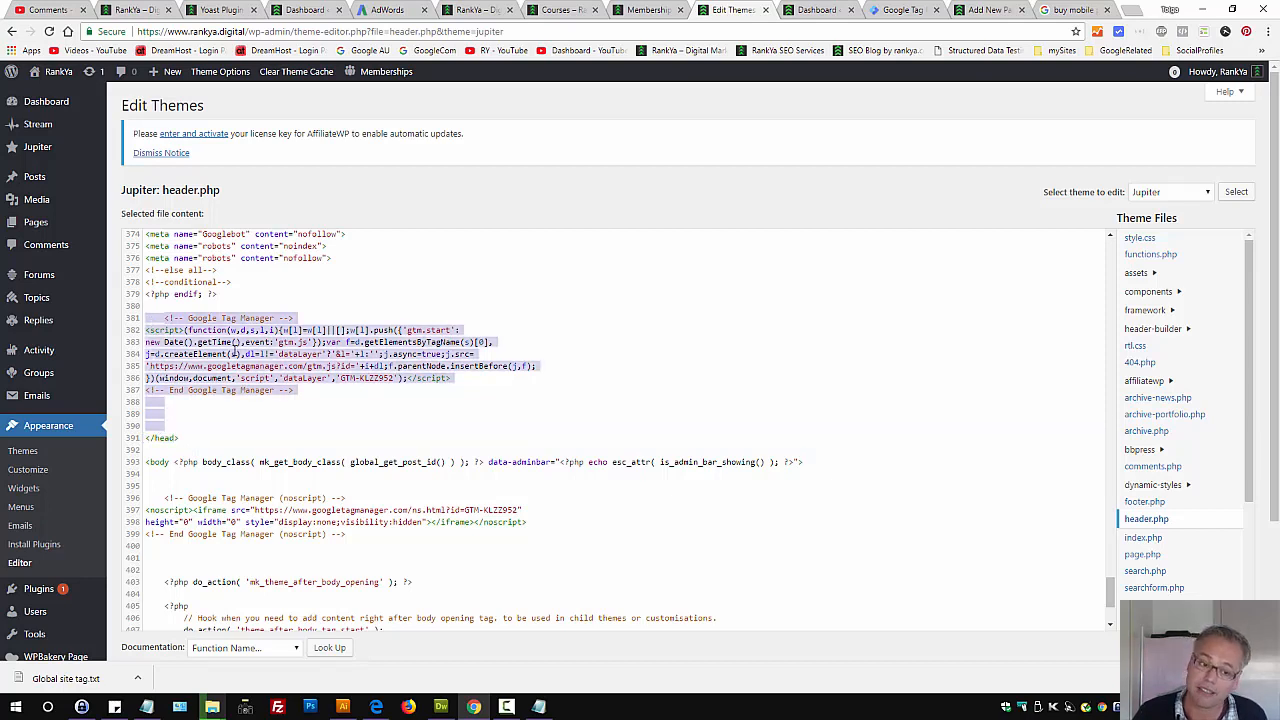
left_click(249, 404)
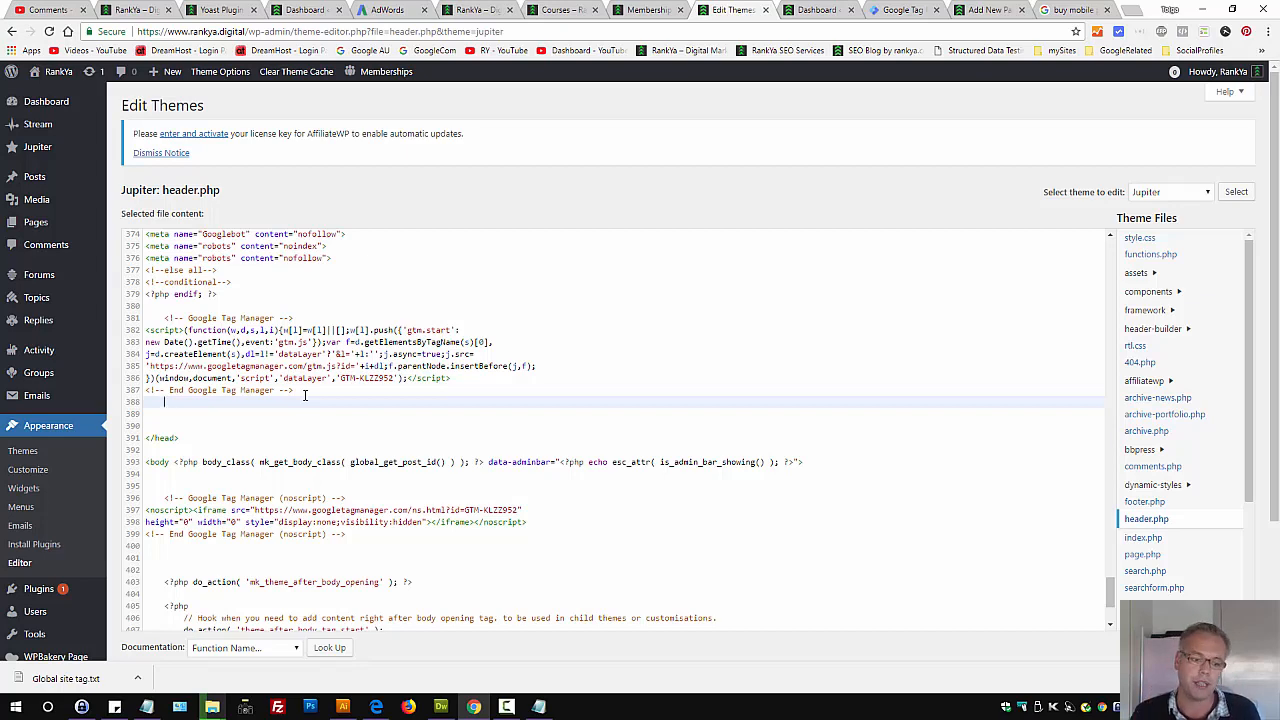
- Compare the global site tag placement instructions in AdWords with the closing head tag in header.php
left_click(388, 9)
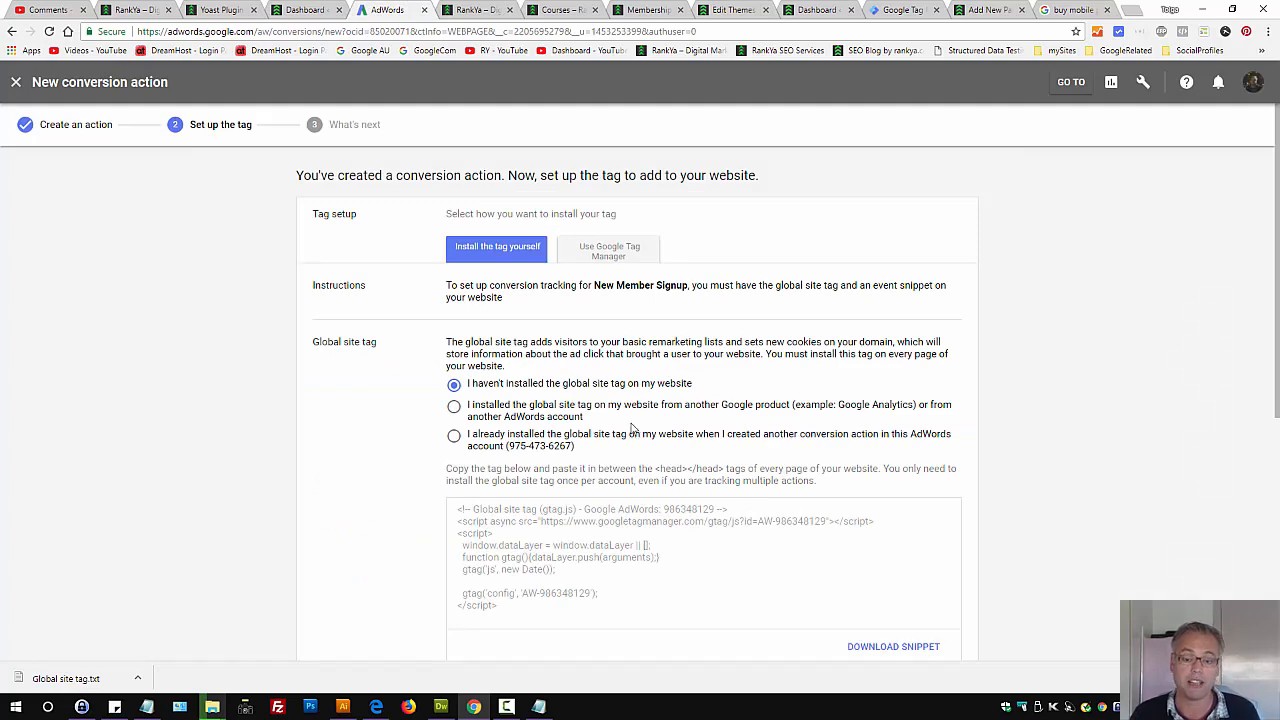
left_click(736, 12)
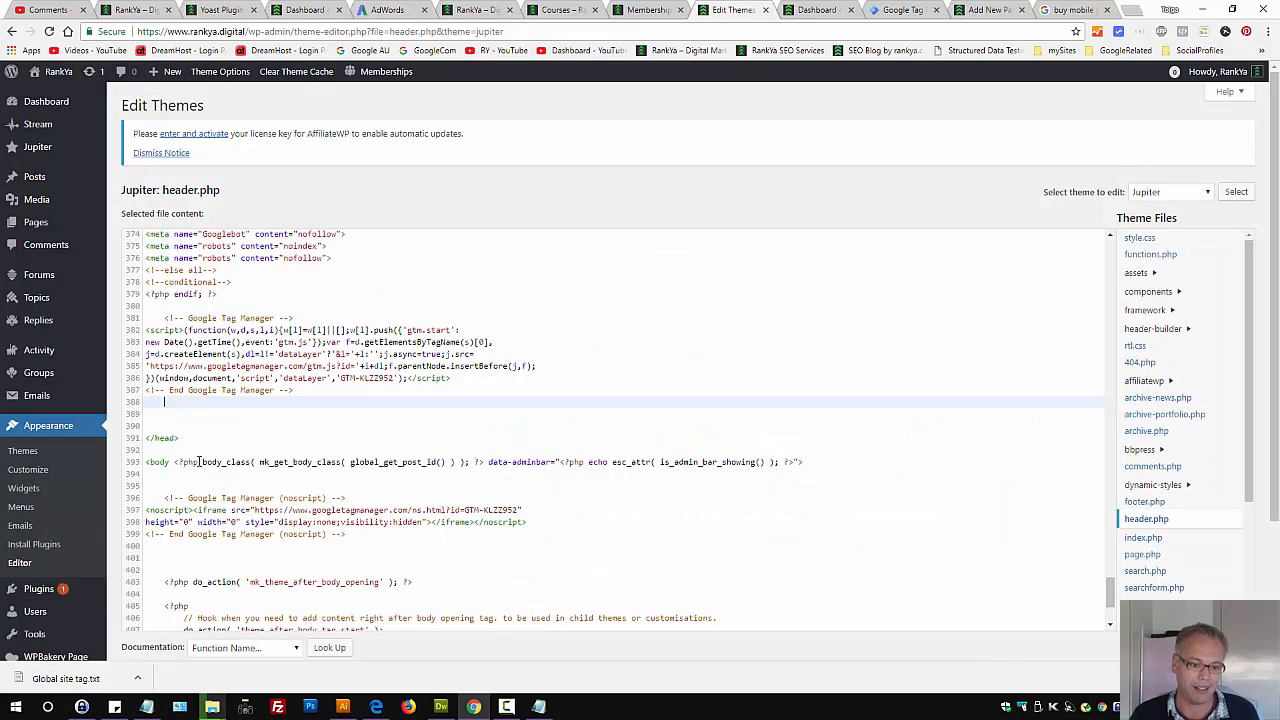
left_click(166, 437)
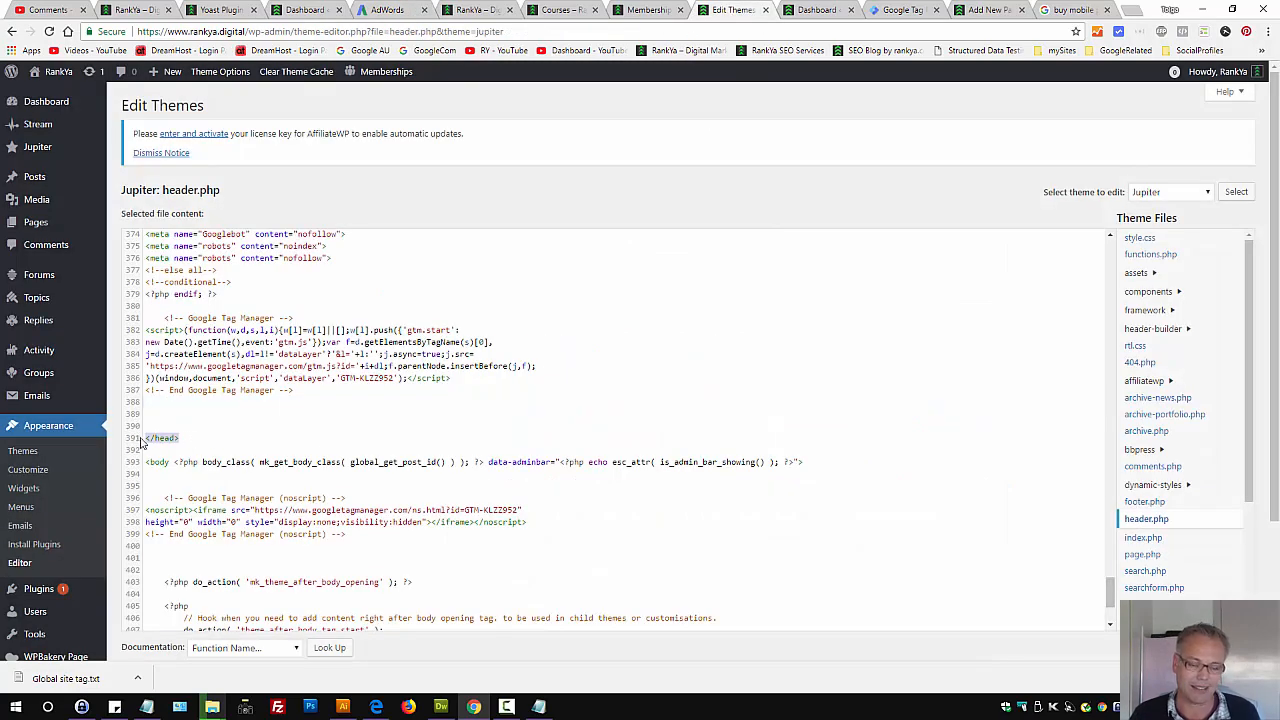
- Return to the AdWords tag setup page and review the event snippet section with its page load and click options
left_click(388, 12)
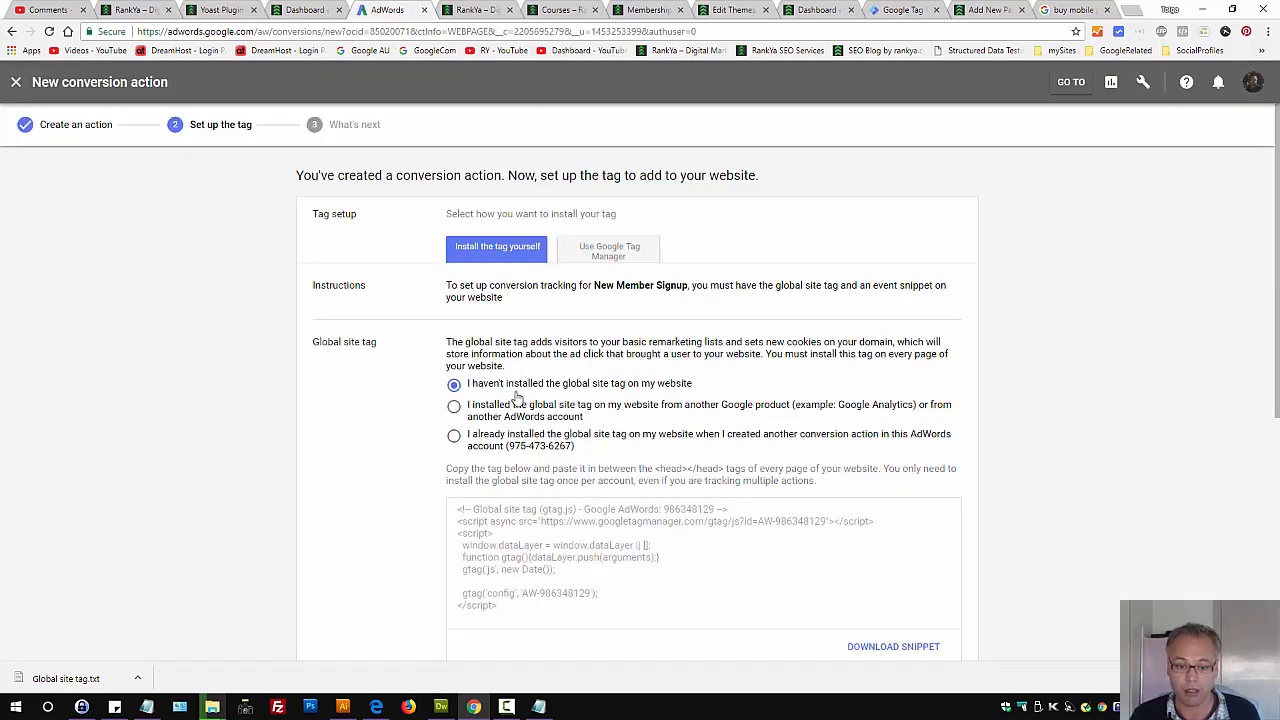
scroll(736, 495, "down", 2)
scroll(770, 500, "down", 2)
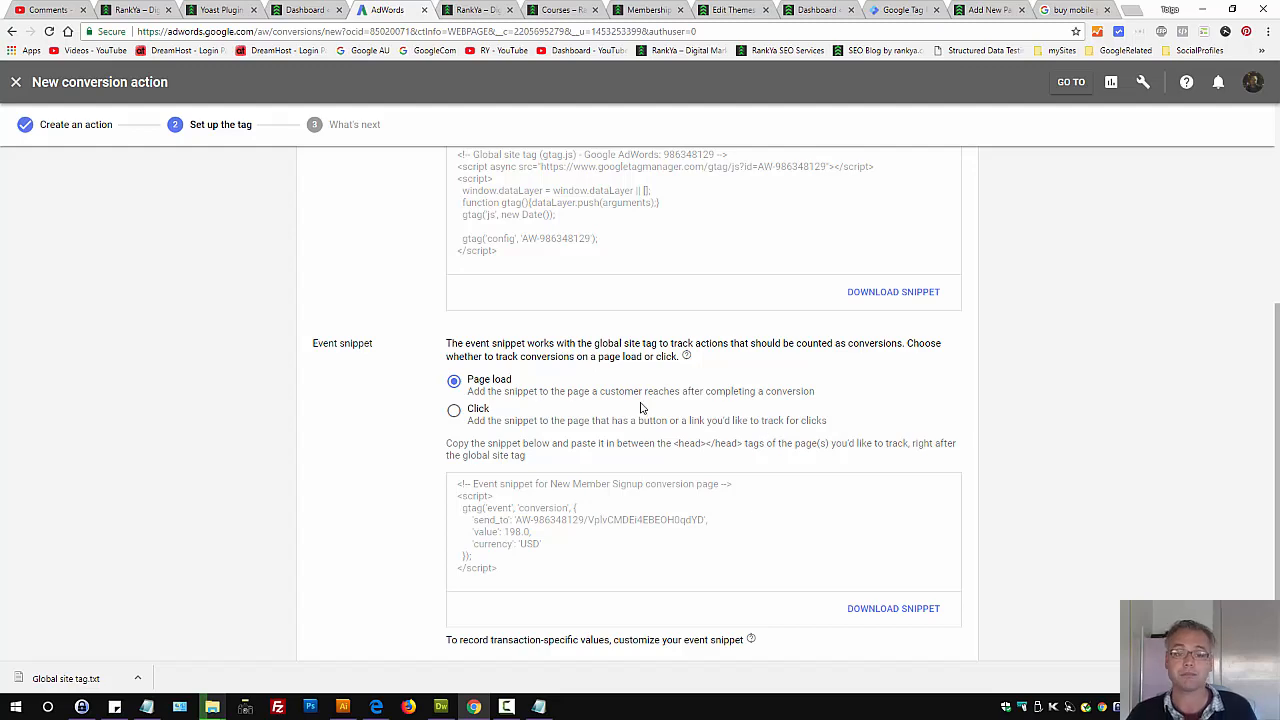
scroll(641, 405, "up", 2)
scroll(641, 403, "down", 2)
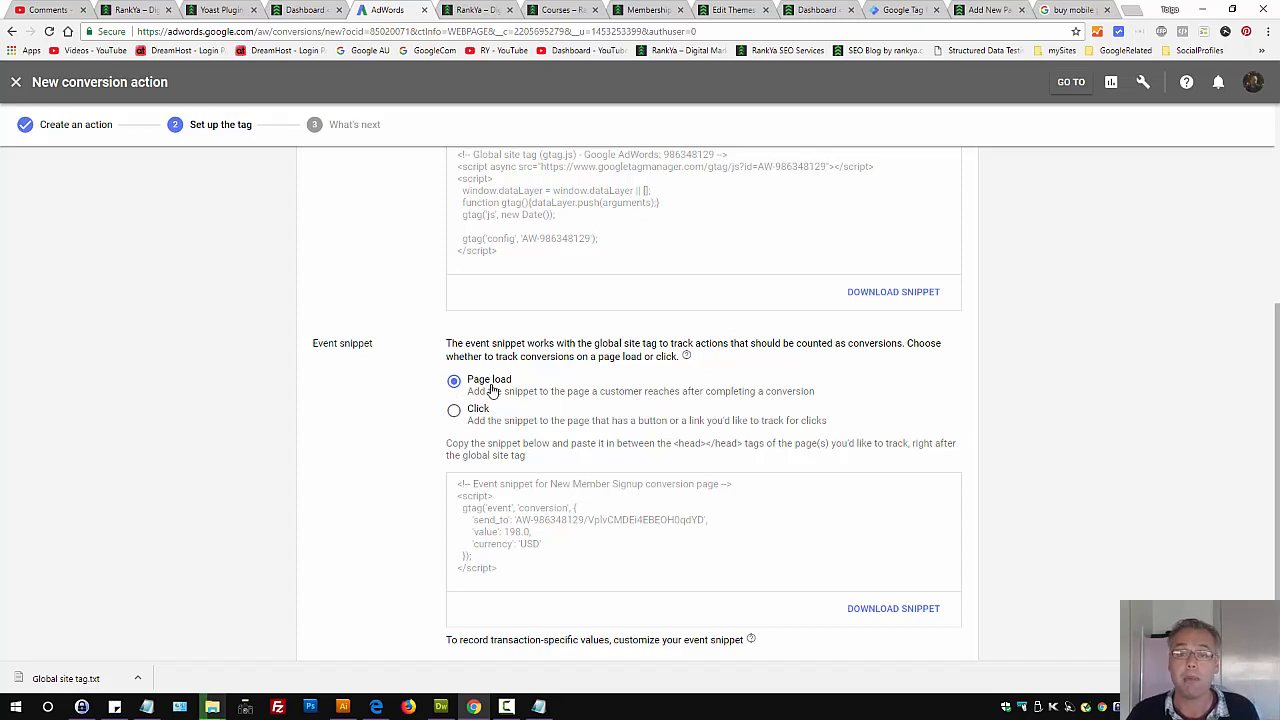
- Download the event snippet for New Member Signup, open the text file in Notepad and select all its code
left_click(914, 610)
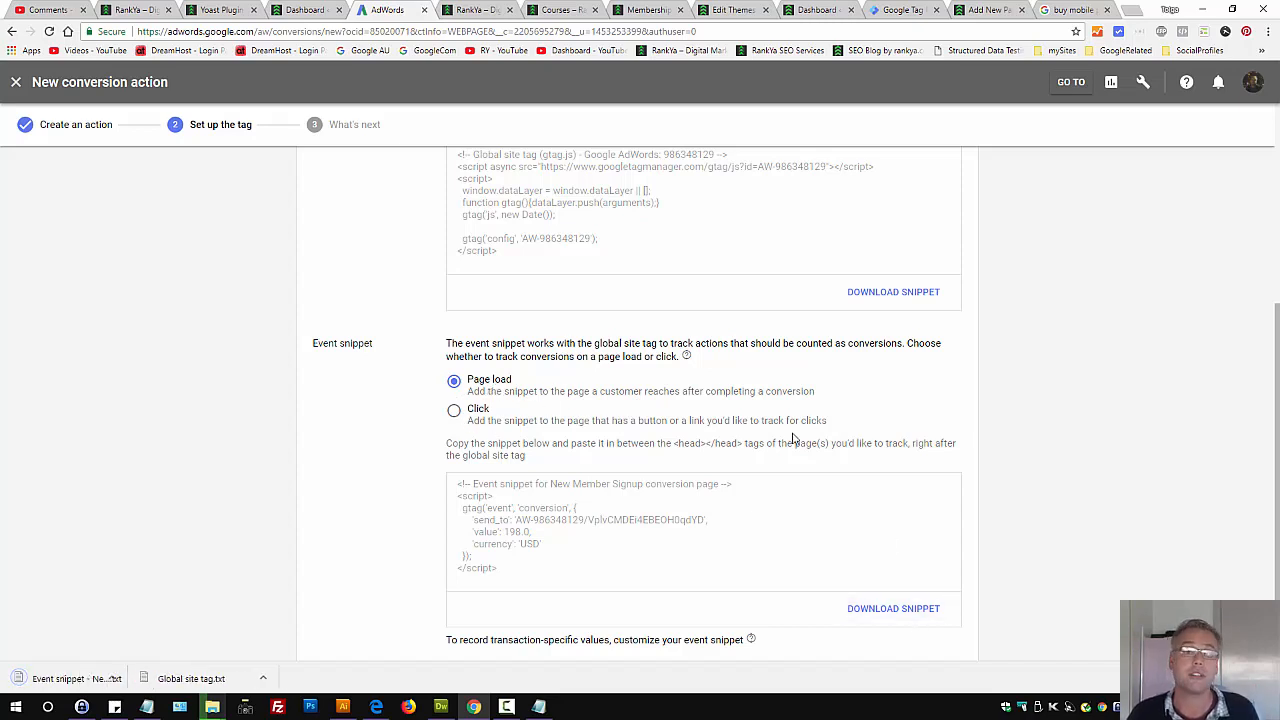
left_click(137, 678)
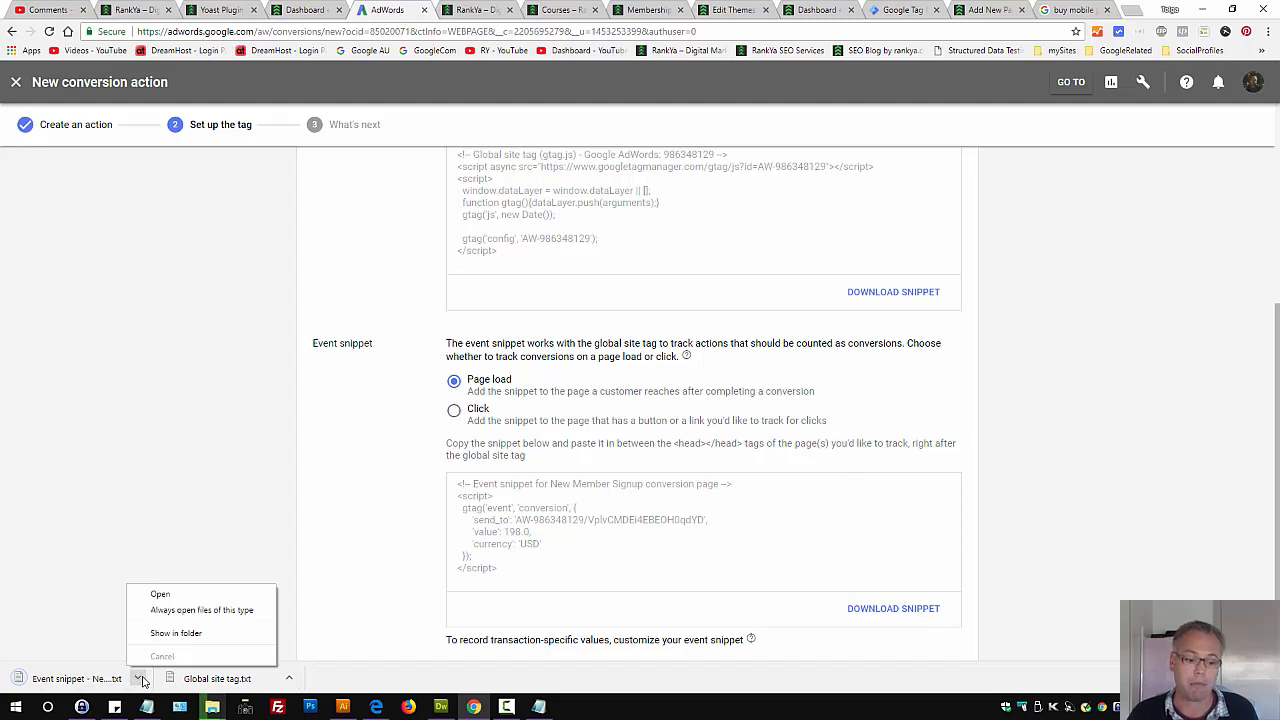
left_click(197, 636)
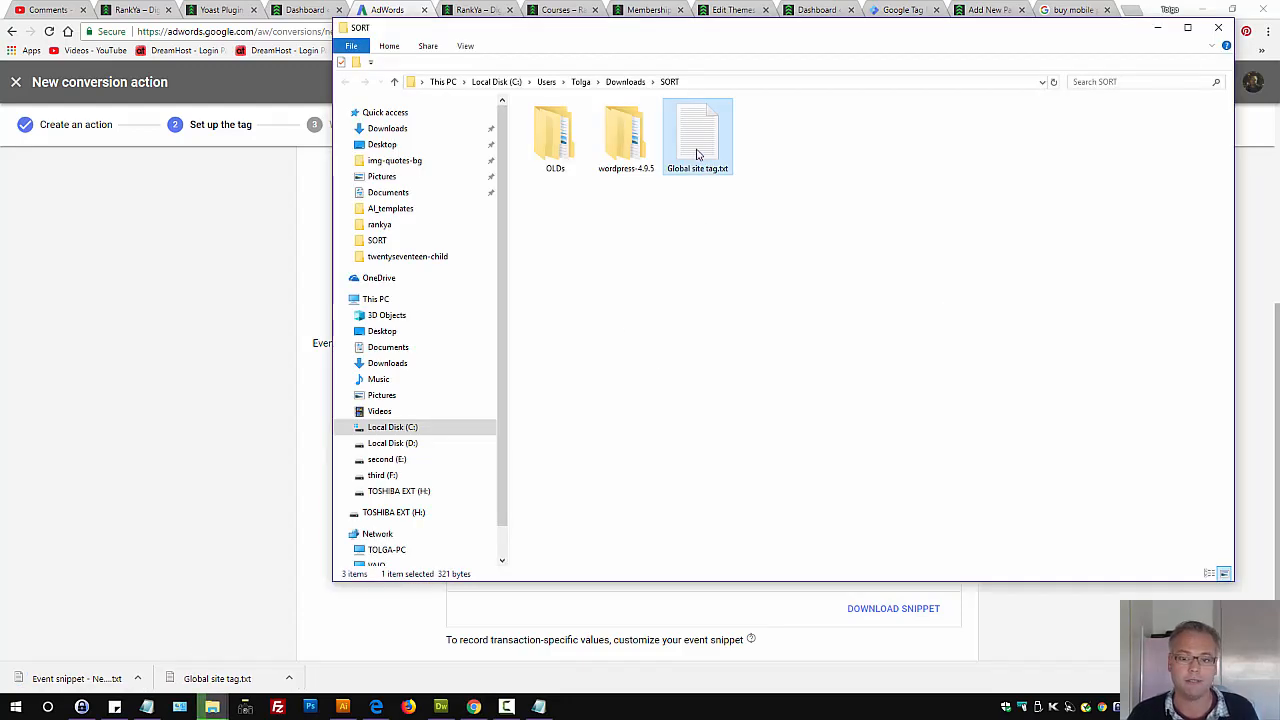
left_click(137, 678)
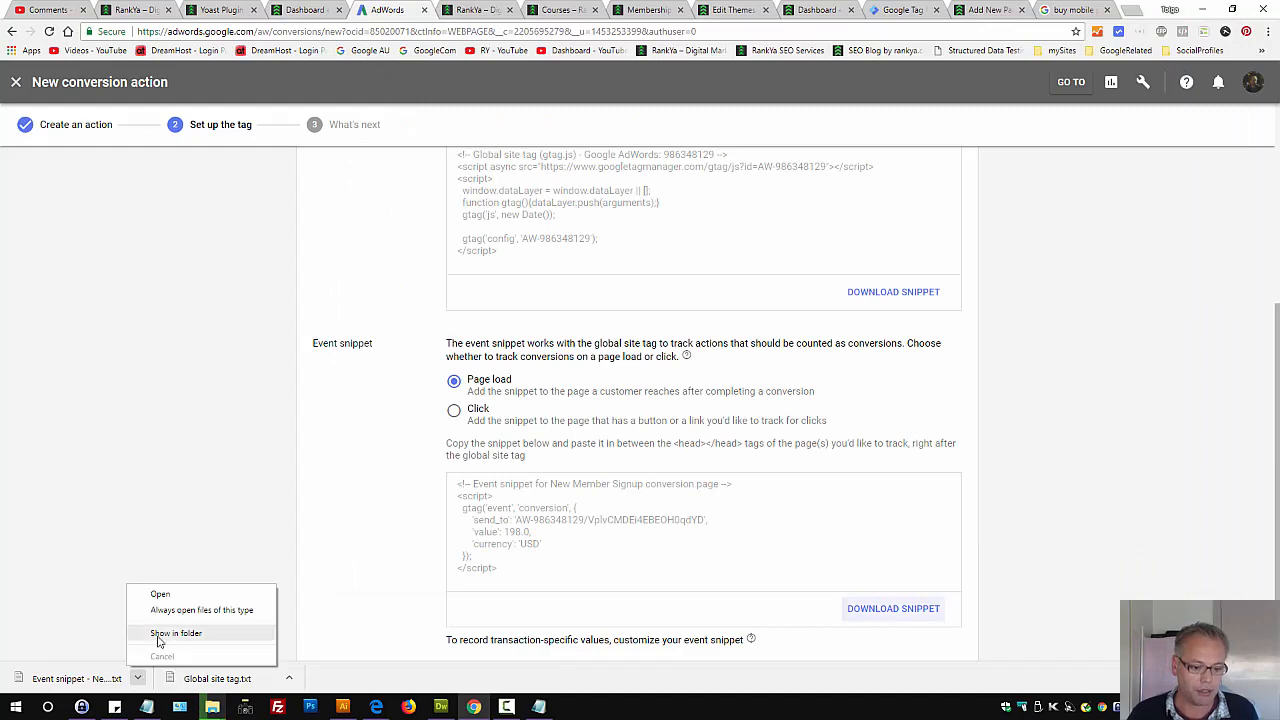
left_click(183, 637)
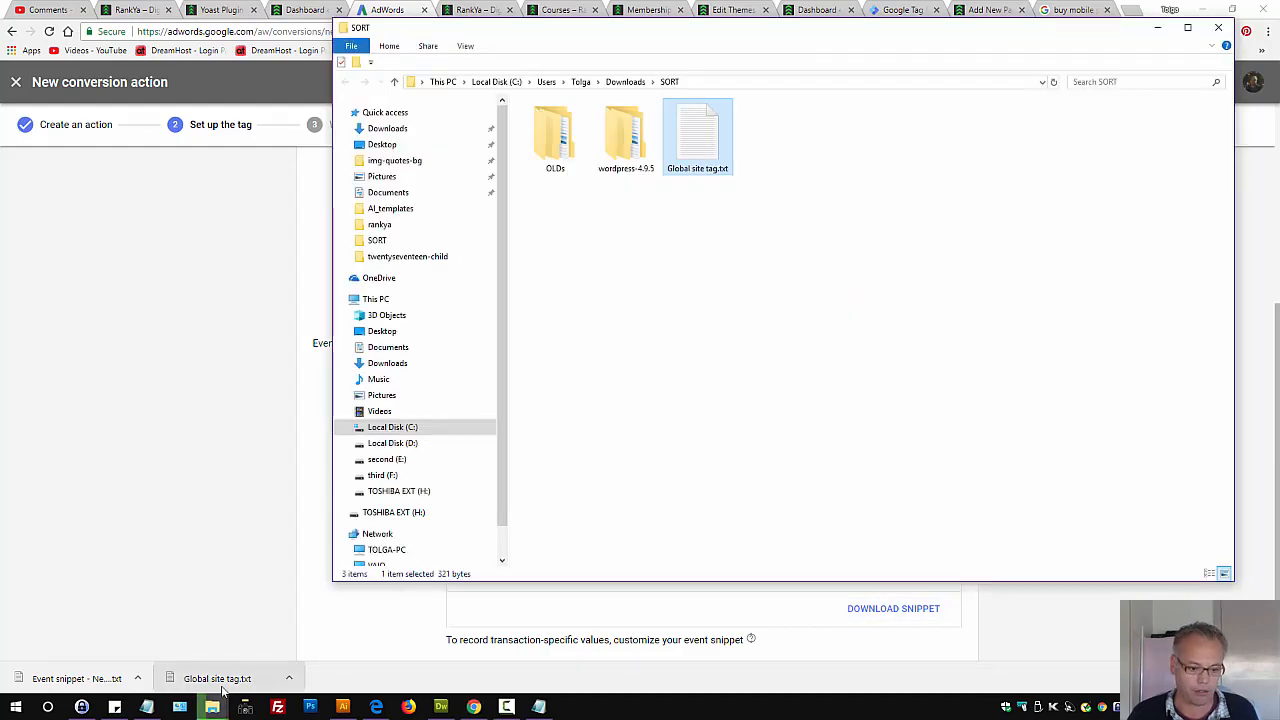
left_click(75, 678)
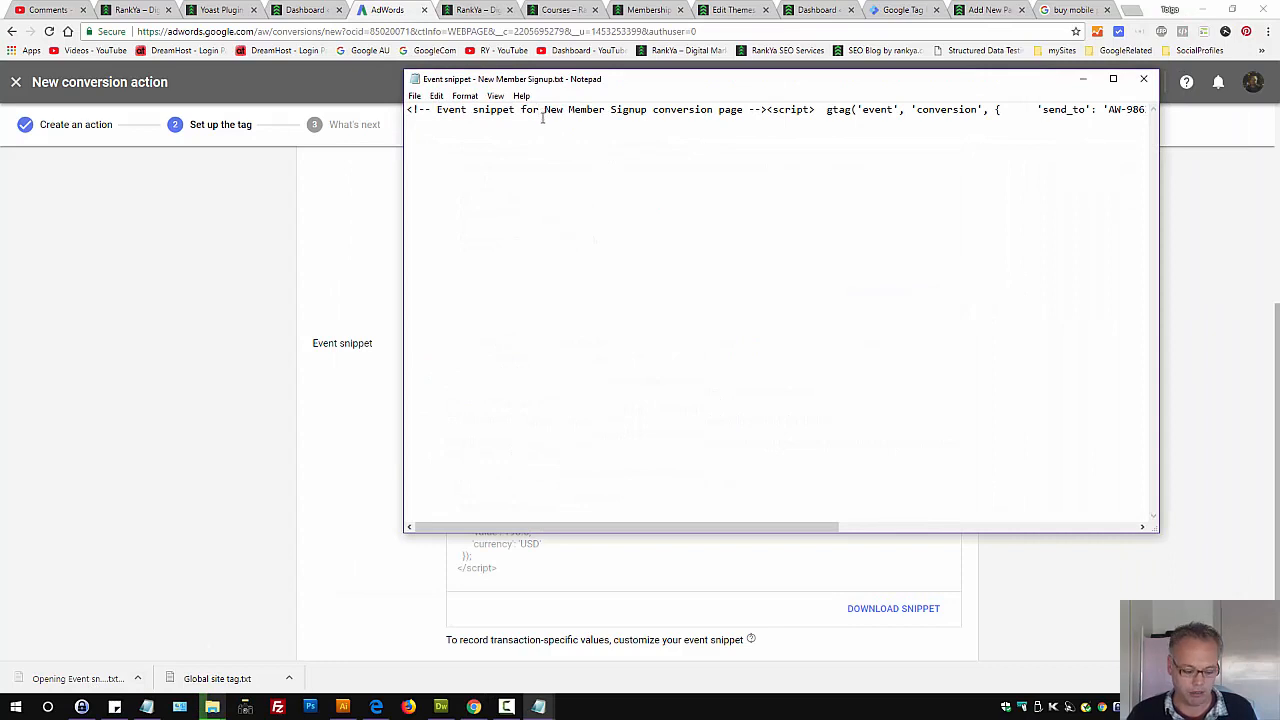
key("ctrl+a")
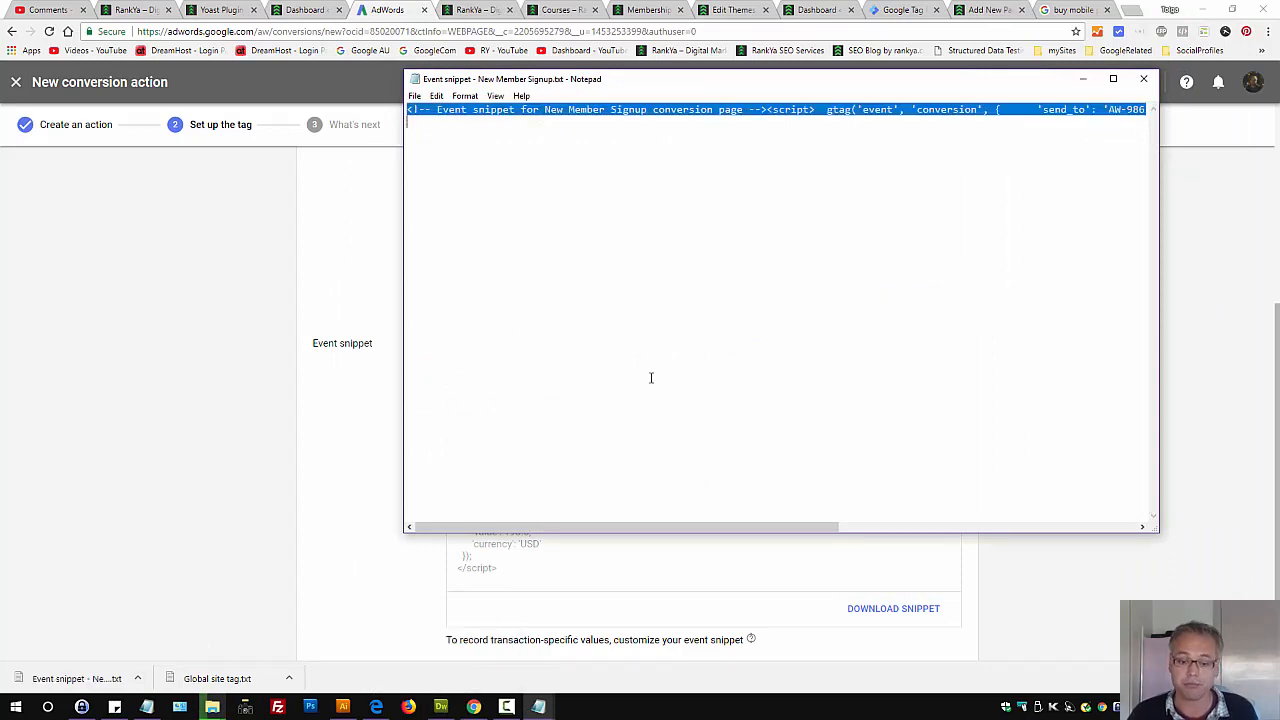
- Leave the snippet file and view the website's membership levels page and the Thank You Test page draft in WordPress
left_click(398, 3)
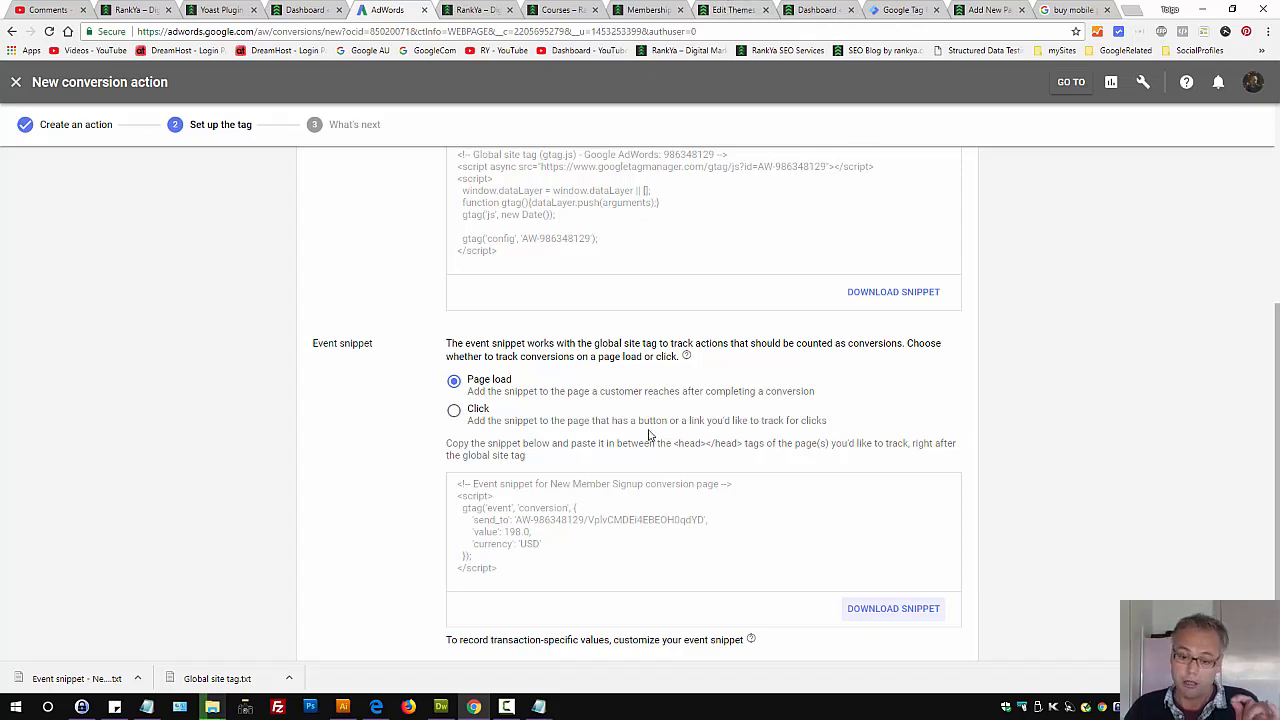
left_click(648, 10)
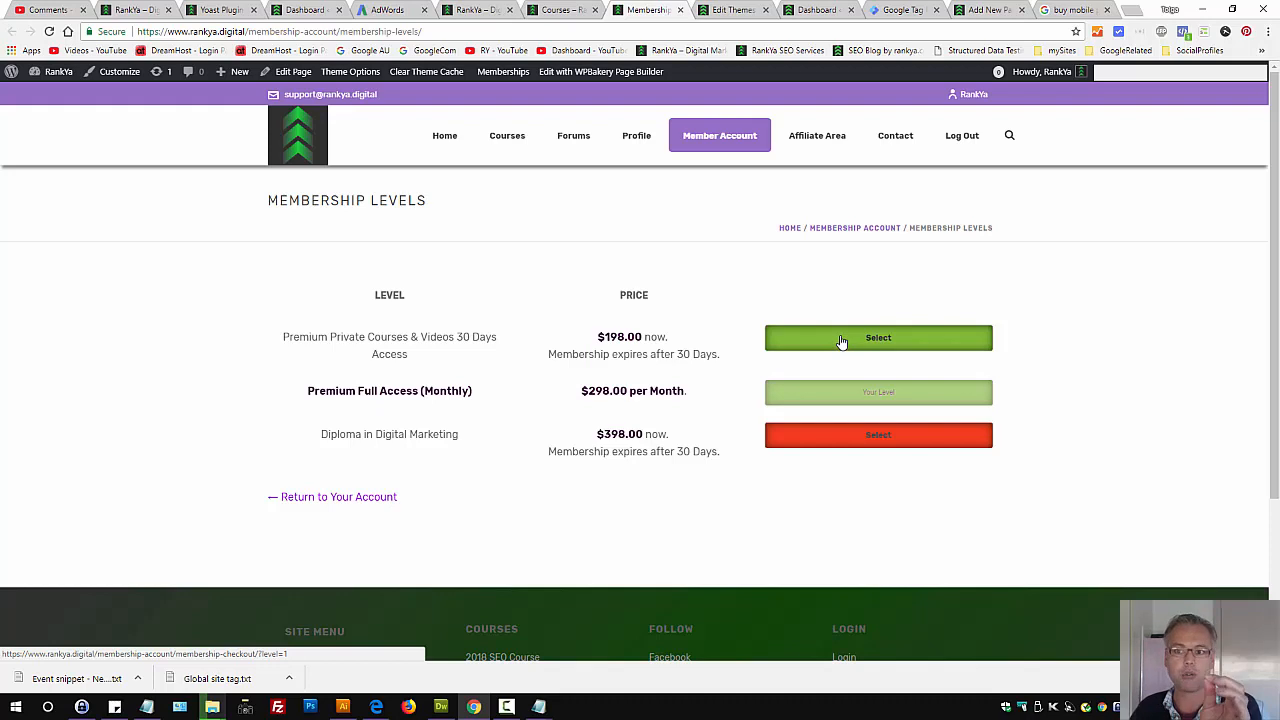
left_click(983, 12)
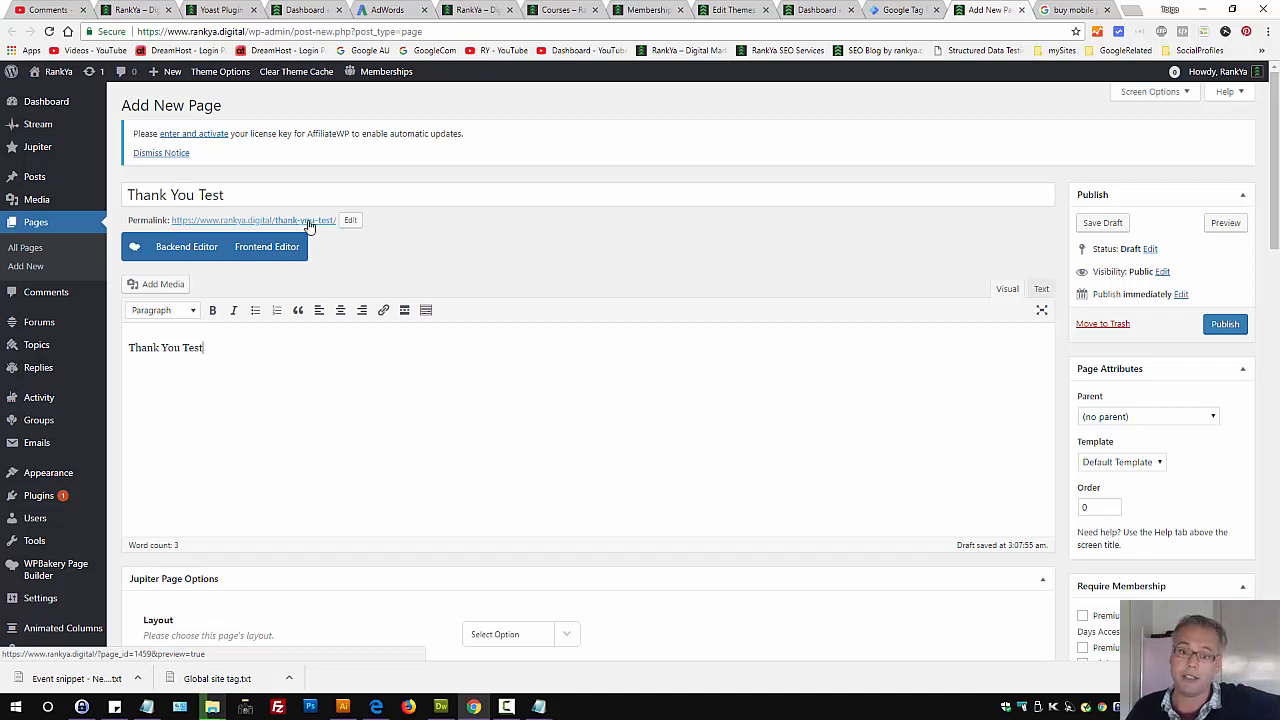
- Publish the Thank You Test page, view it on the live site and check the slug in its address
left_click(1222, 328)
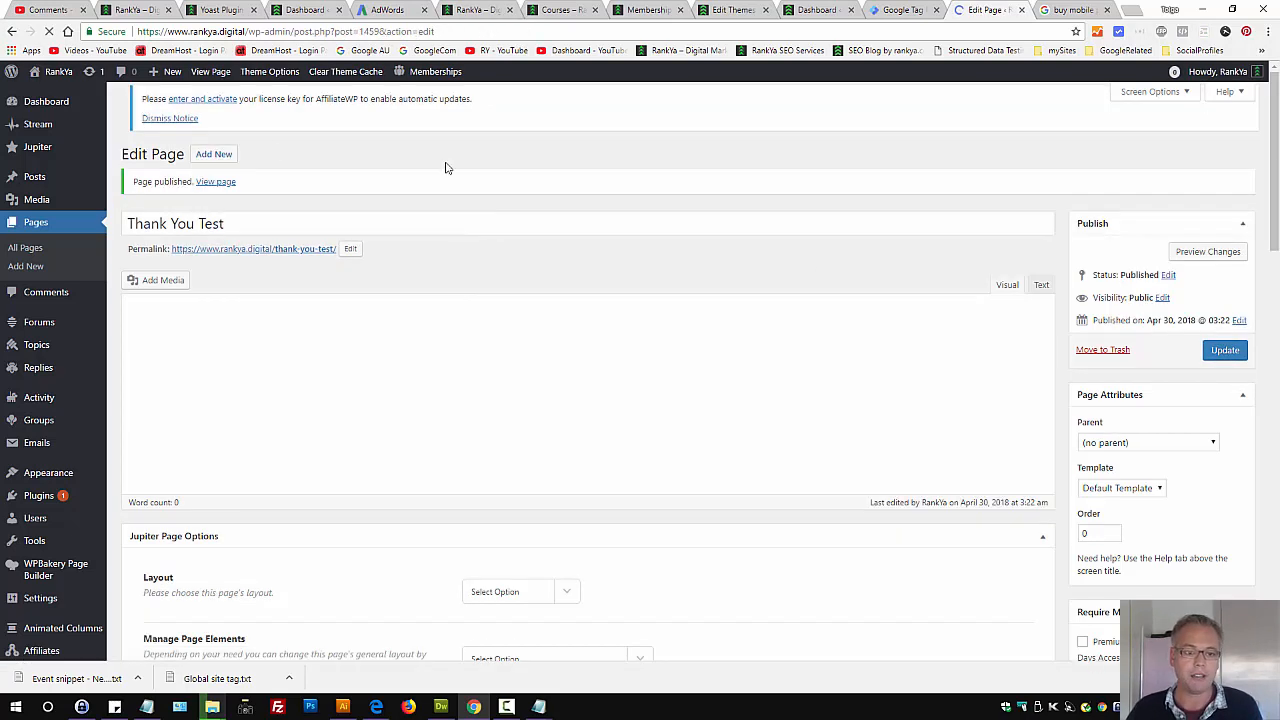
left_click(219, 190)
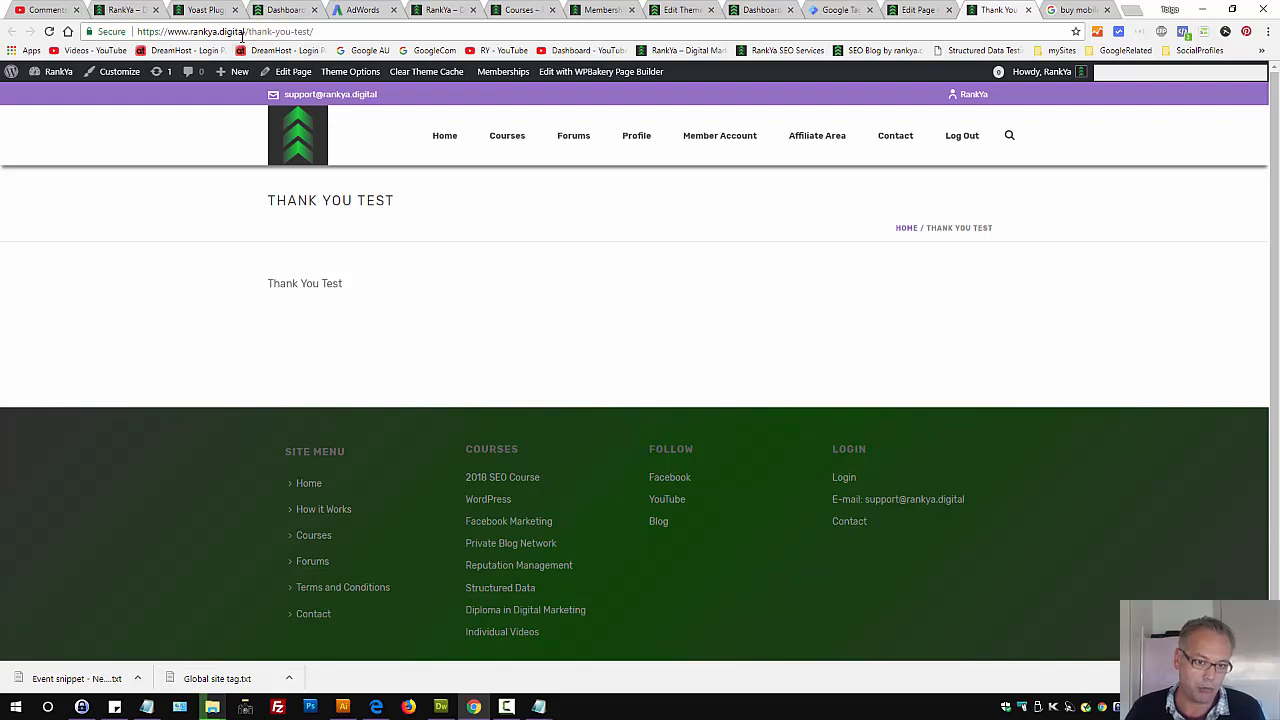
left_click_drag(253, 32, 332, 32)
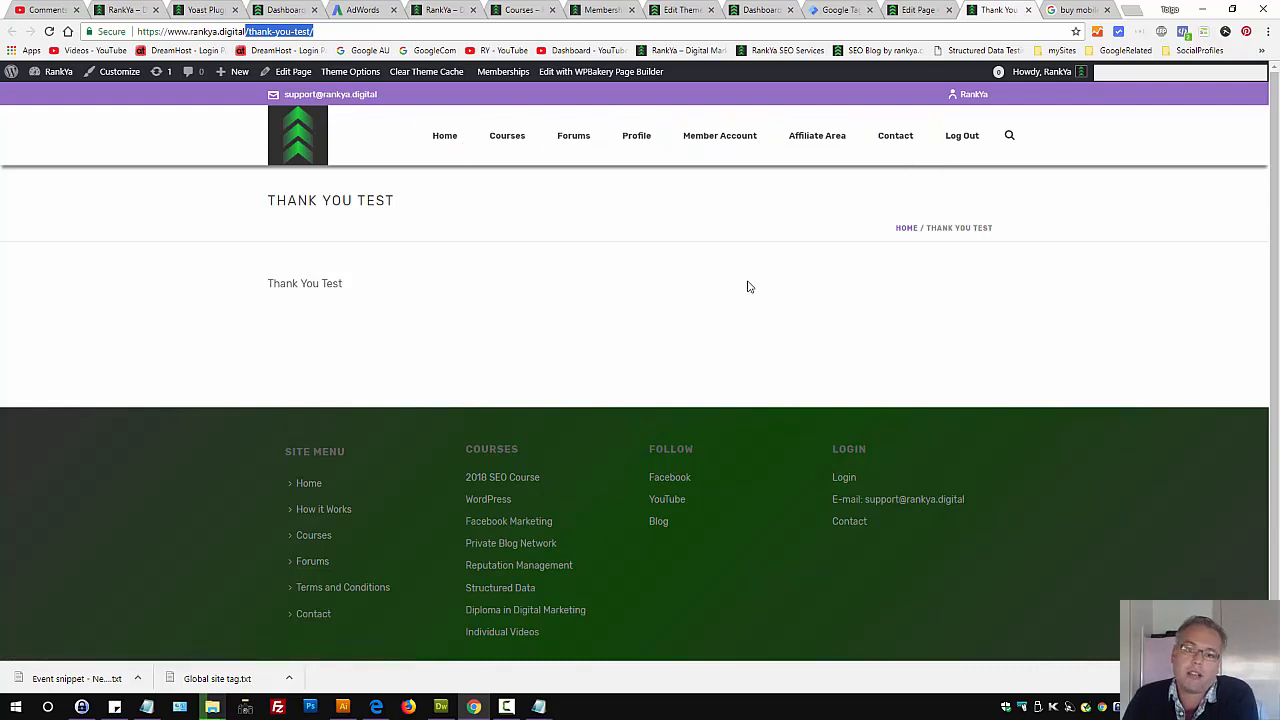
left_click(255, 36)
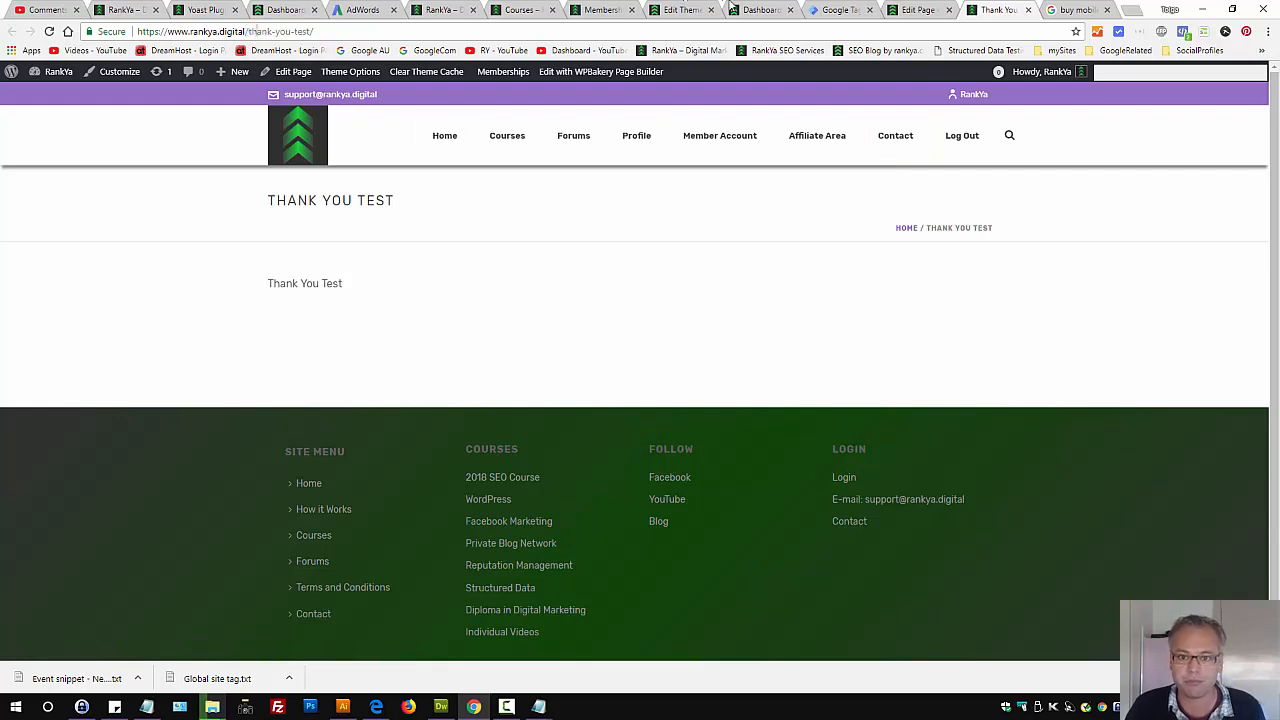
- Return to header.php in the theme editor and add blank space above the closing head tag
left_click(689, 11)
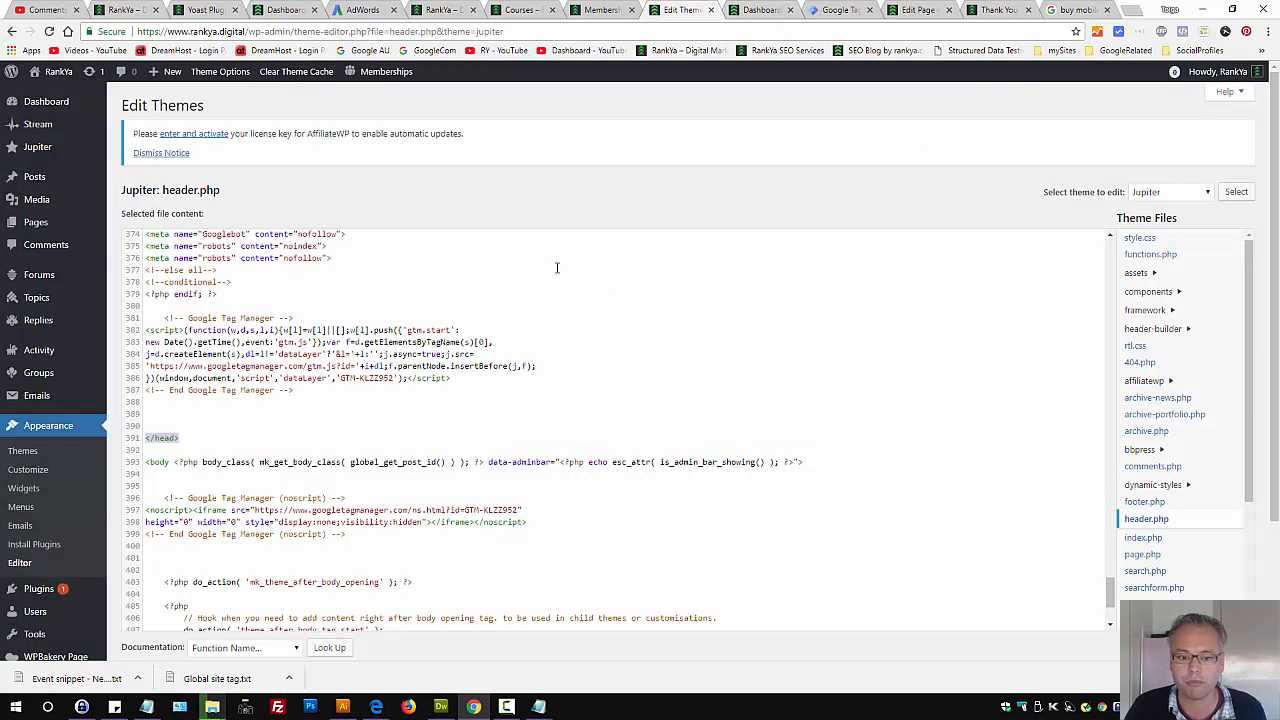
left_click(193, 425)
left_click_drag(193, 425, 140, 437)
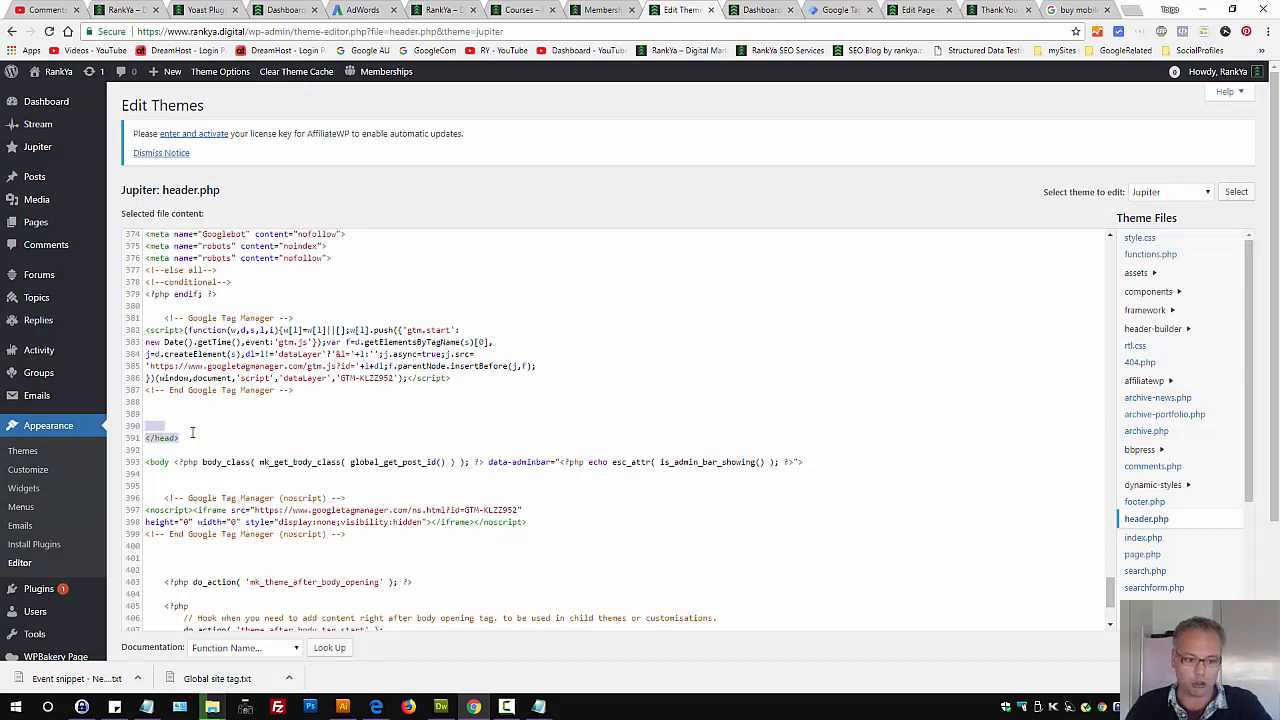
left_click(170, 413)
key("Return")
key("Return")
key("Return")
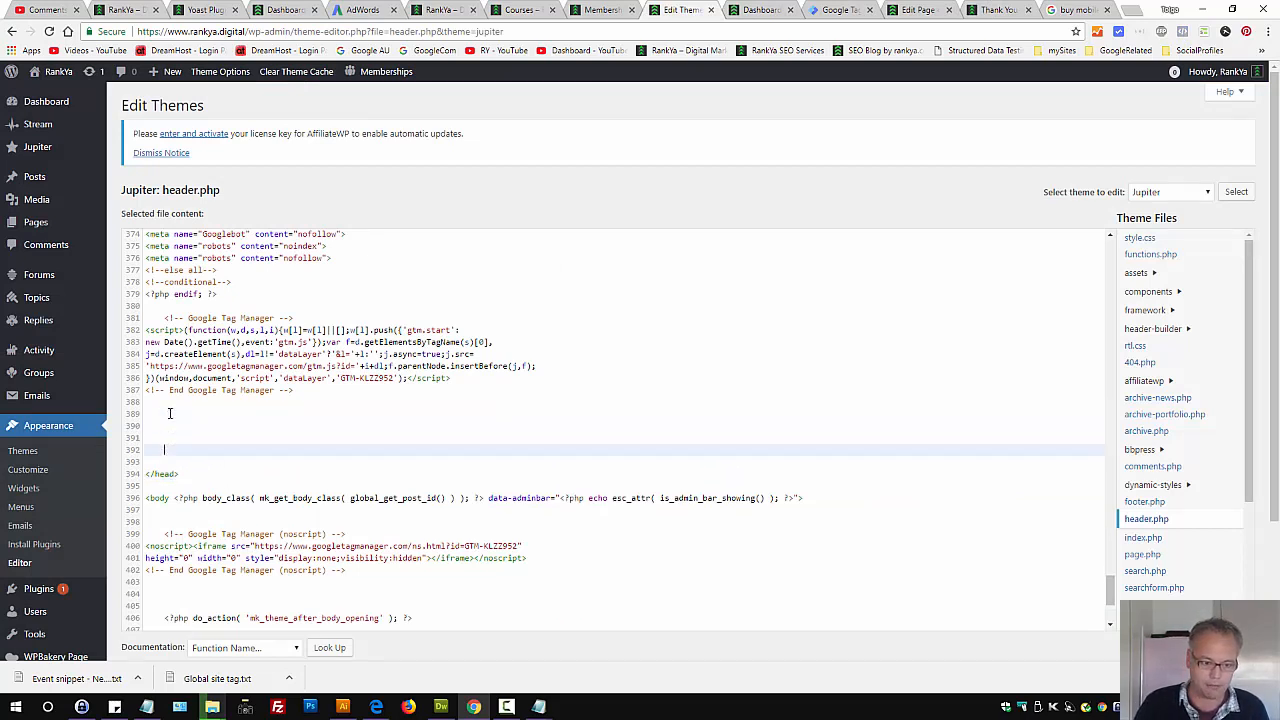
key("BackSpace")
key("BackSpace")
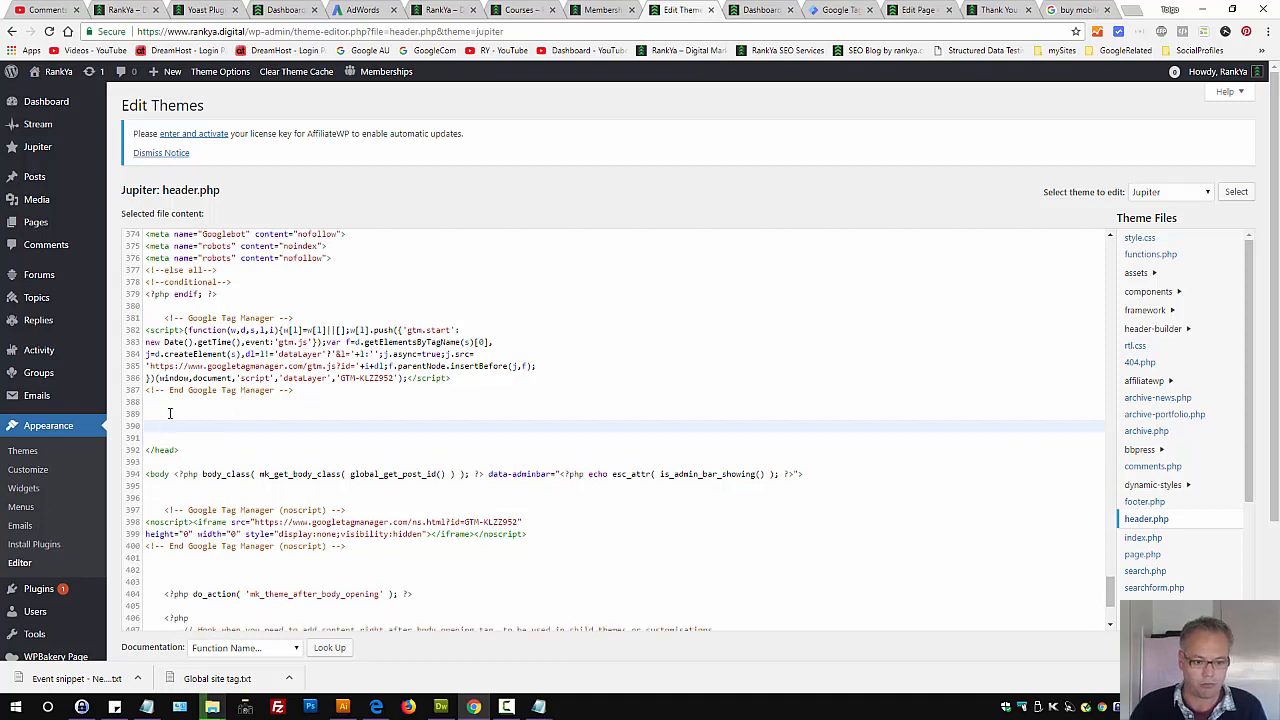
- Delete the Google Tag Manager noscript block below the opening body tag in header.php
left_click(201, 486)
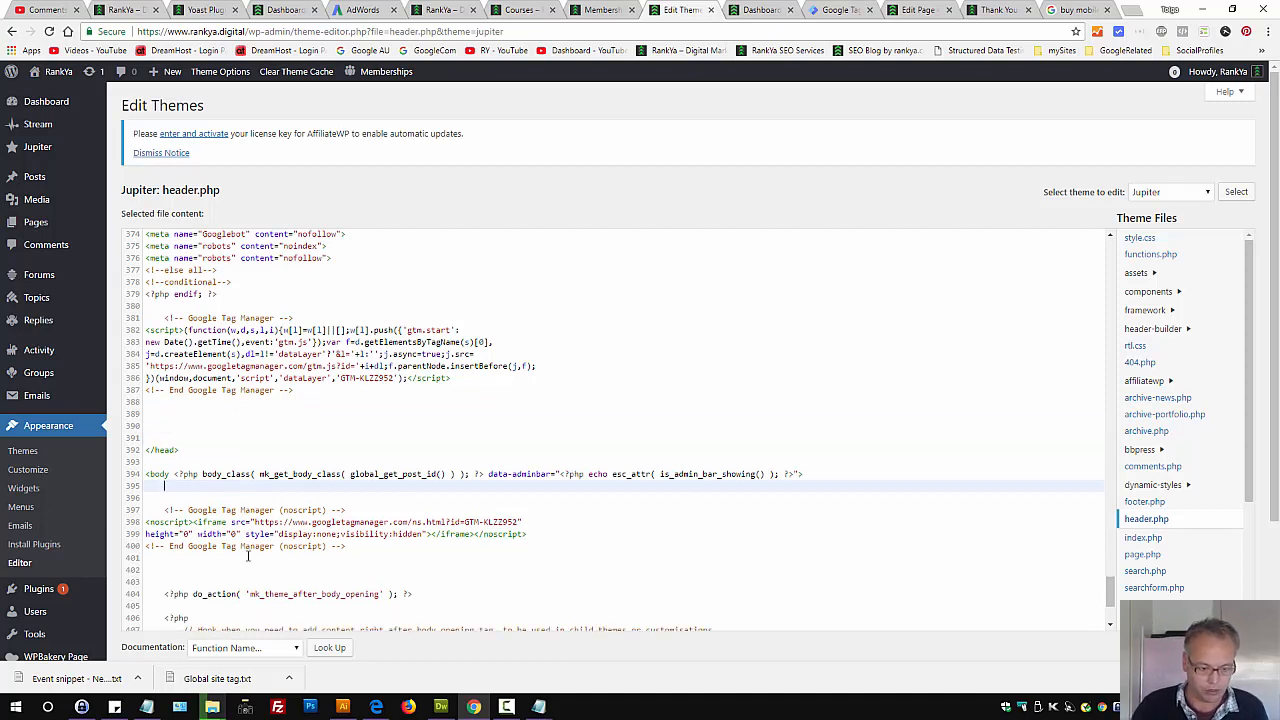
left_click_drag(346, 547, 140, 497)
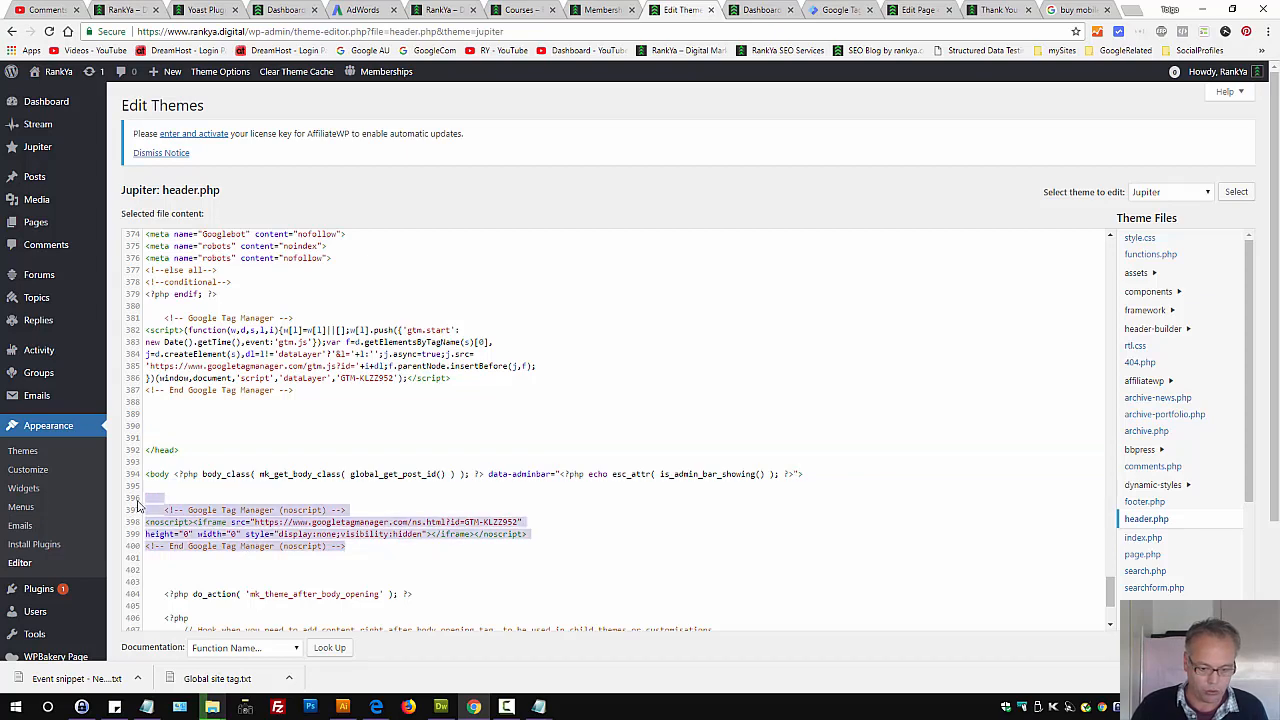
key("BackSpace")
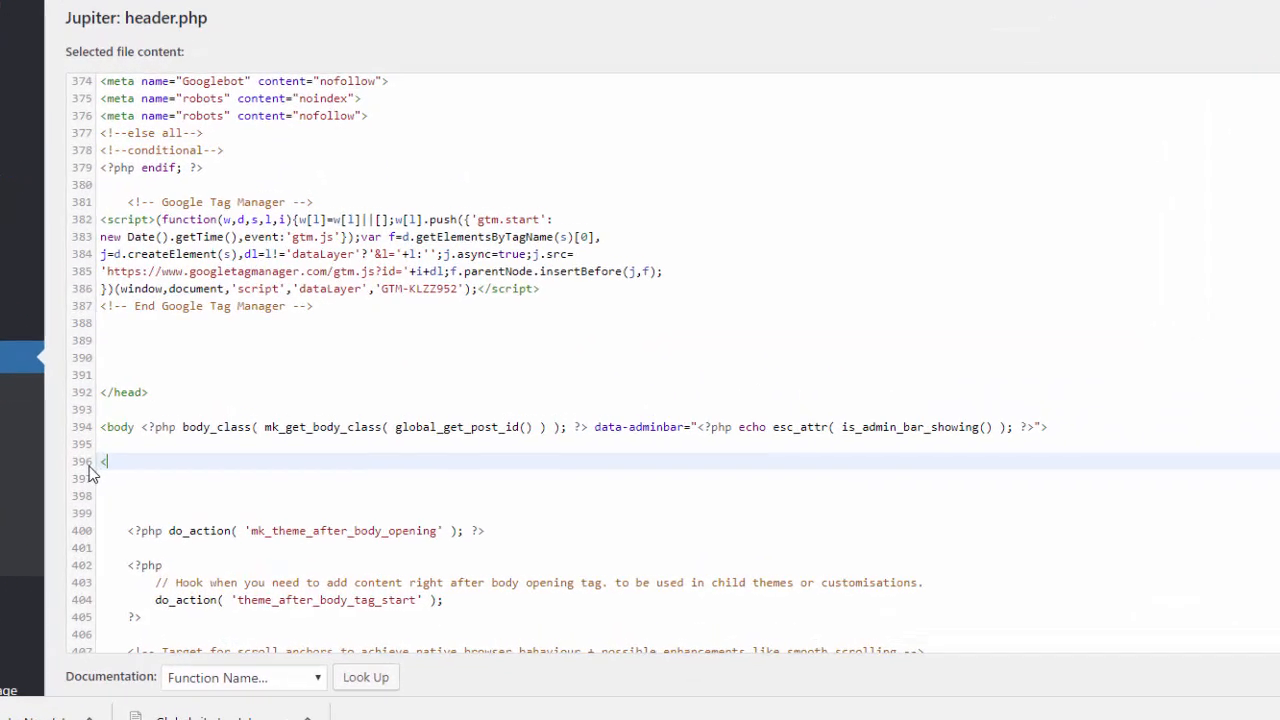
- Add an empty PHP block below the opening body tag, with unindented <?php and ?> tags on separate lines
type("<")
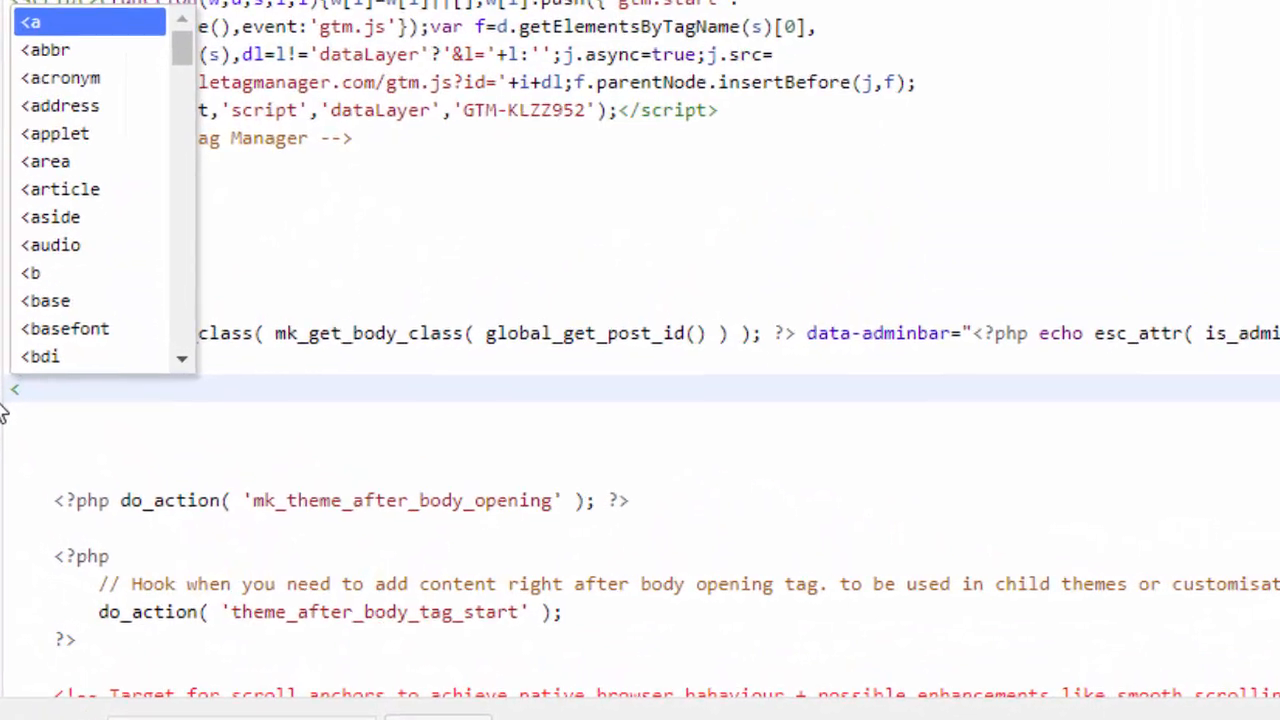
type("?php")
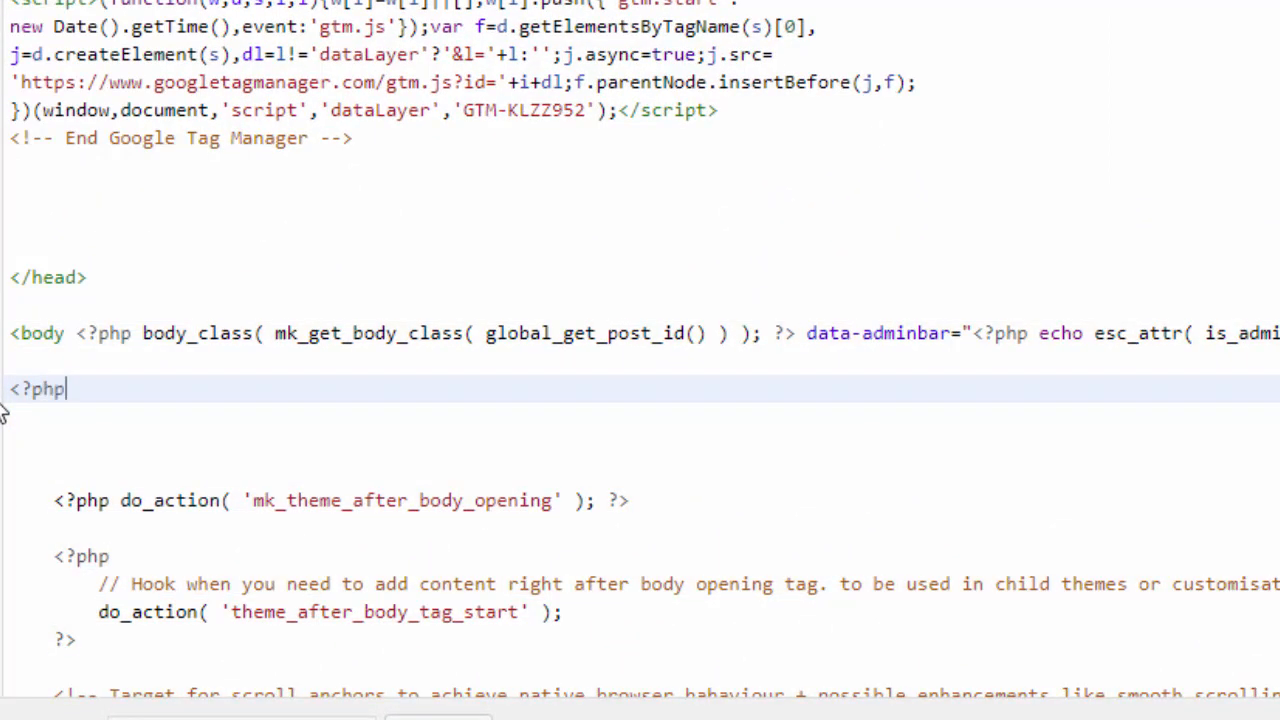
key("Return")
key("Return")
type("?>")
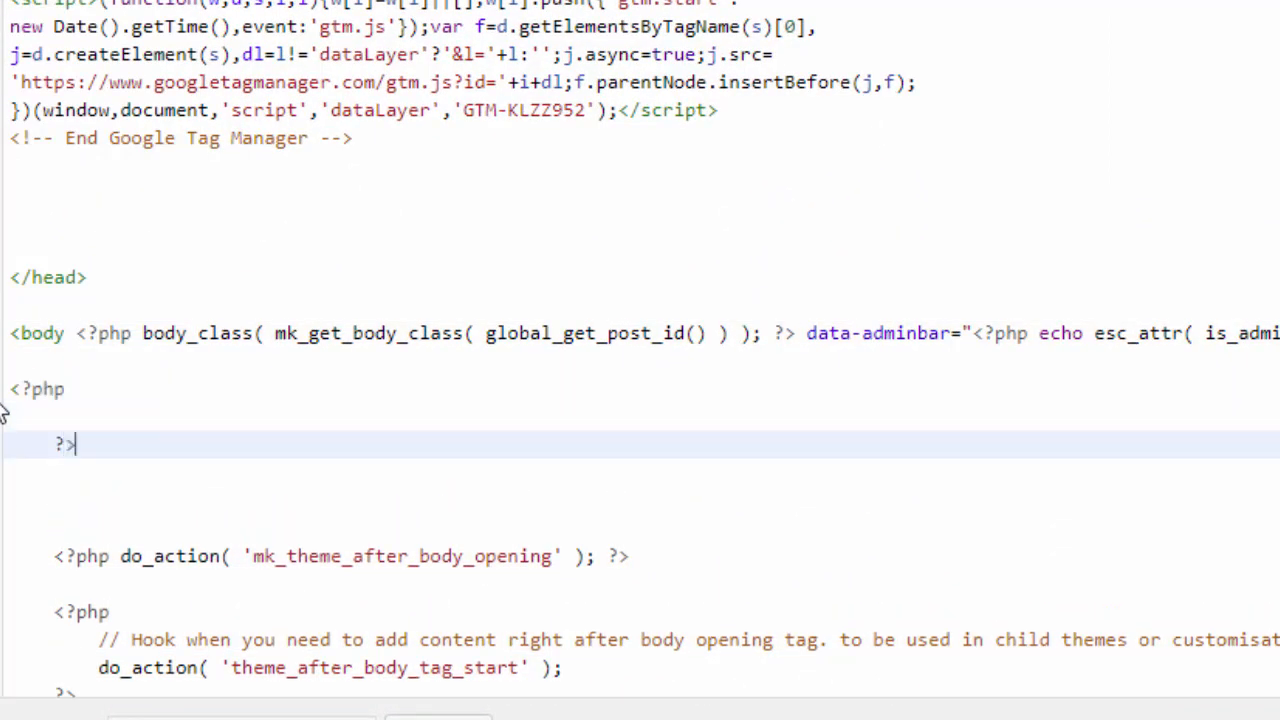
left_click_drag(52, 446, 14, 446)
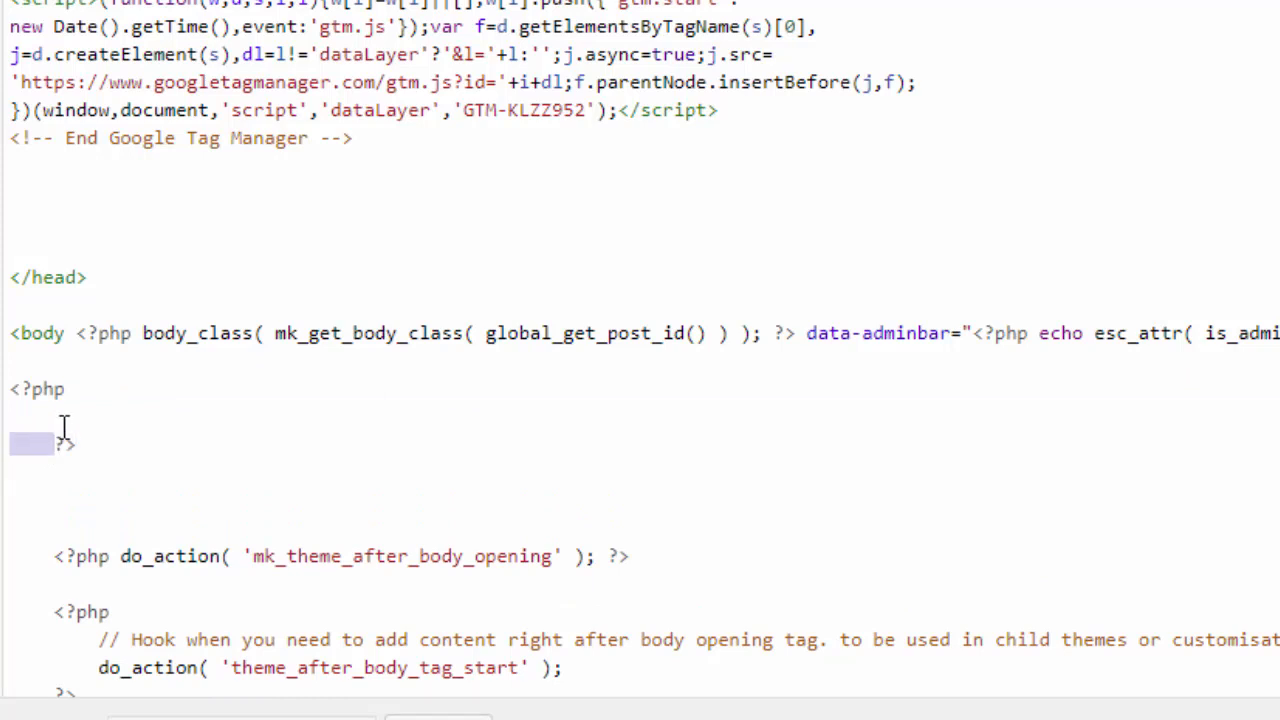
key("BackSpace")
left_click(68, 410)
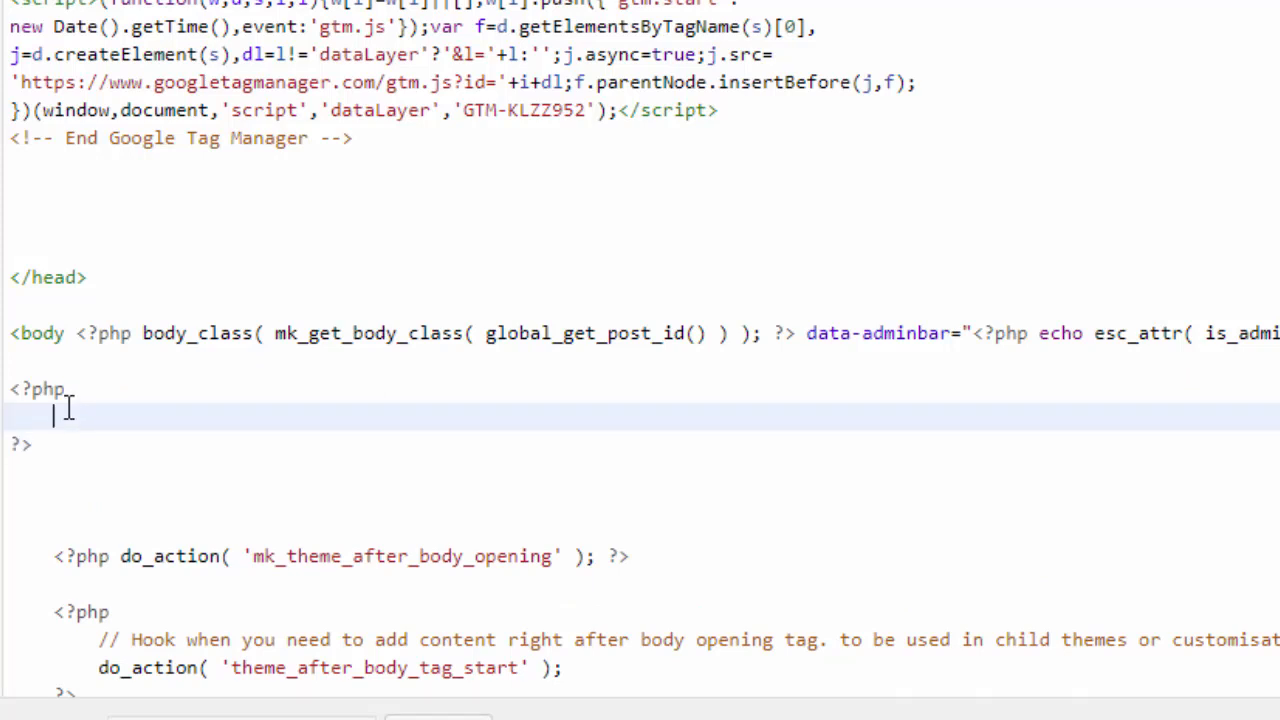
- Write the condition if(is_page('') ) inside the new PHP block, with an empty quoted argument
type("if(is_page")
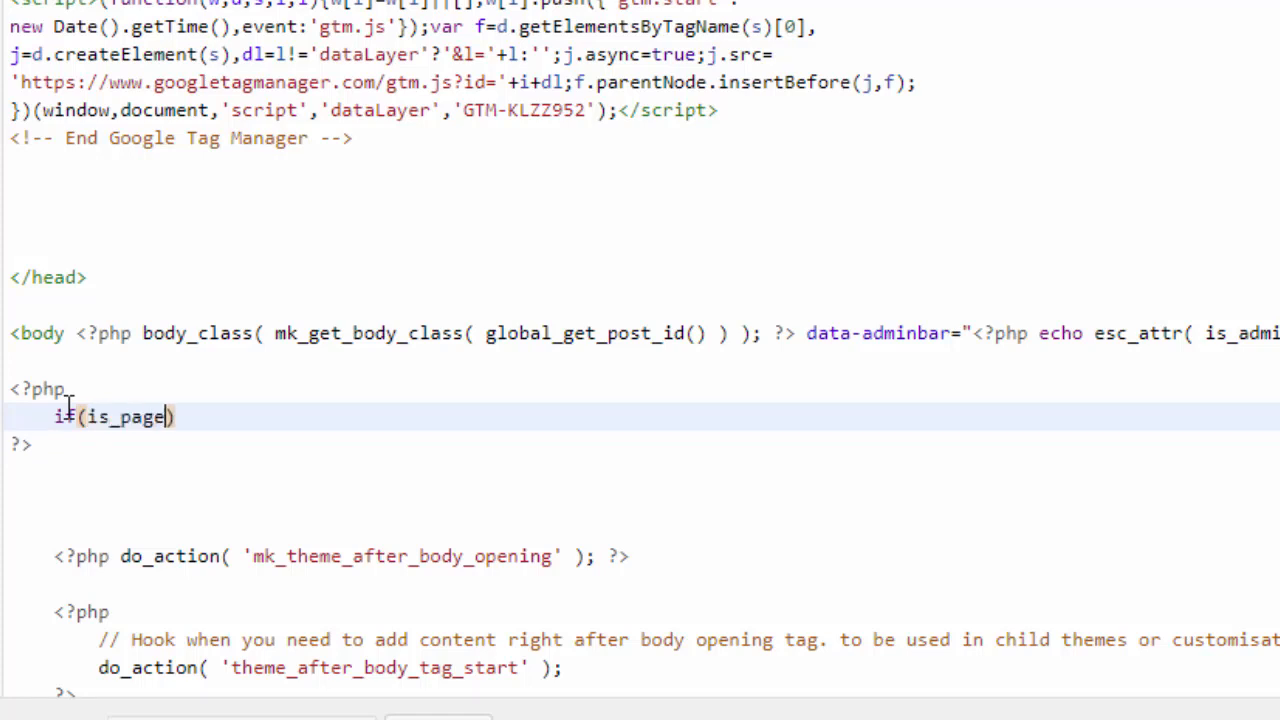
type("()")
left_click(184, 423)
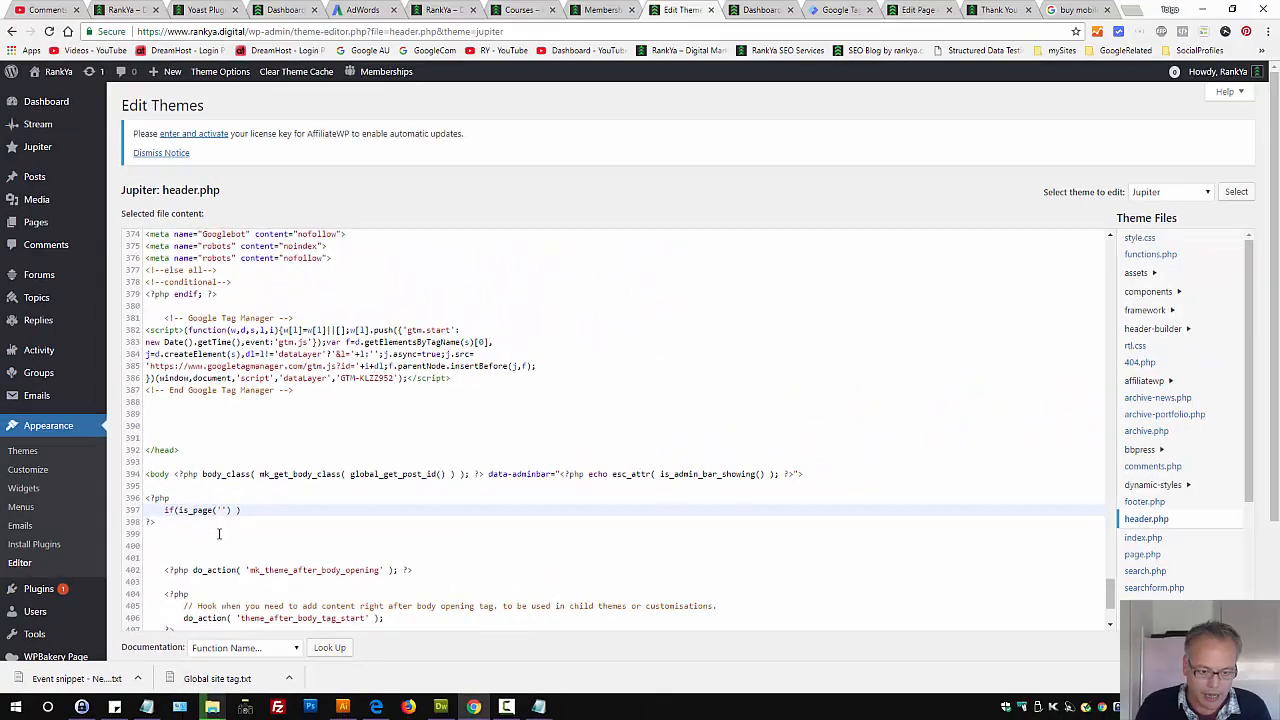
type("'")
- Copy the slug thank-you-test from the live page's address and insert it as the is_page argument in header.php
left_click(998, 9)
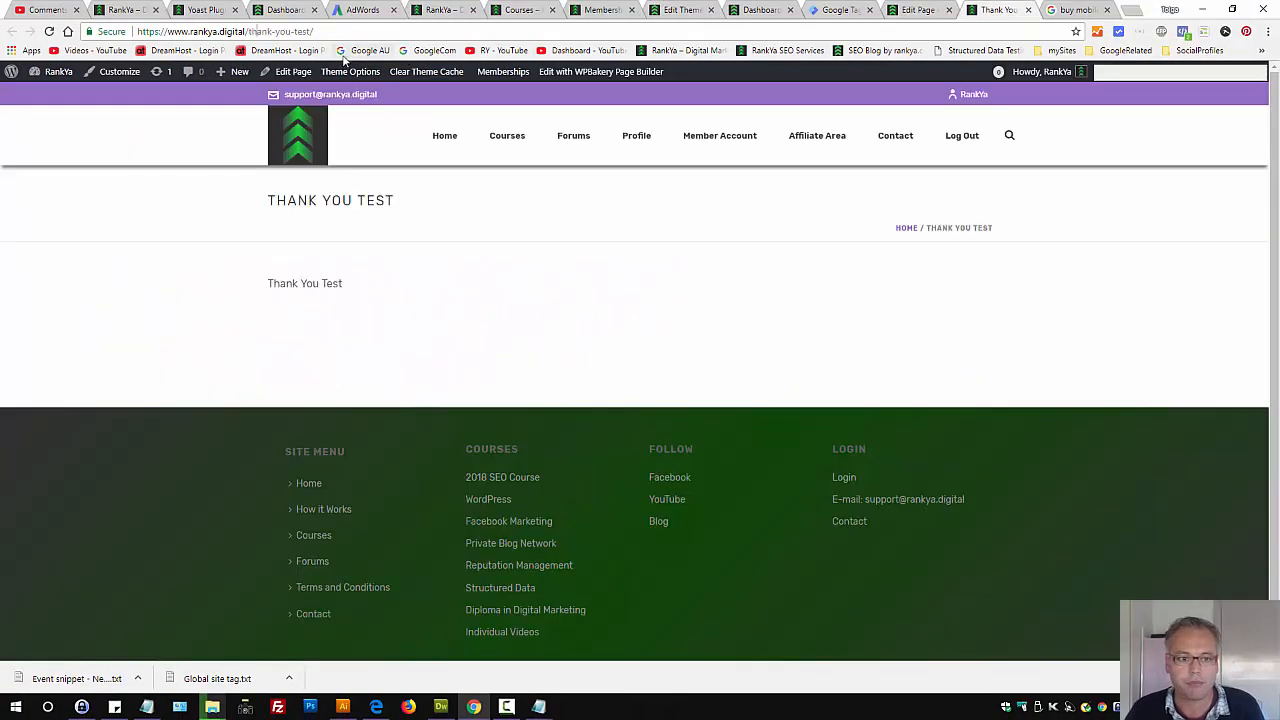
left_click_drag(312, 31, 248, 31)
key("ctrl+c")
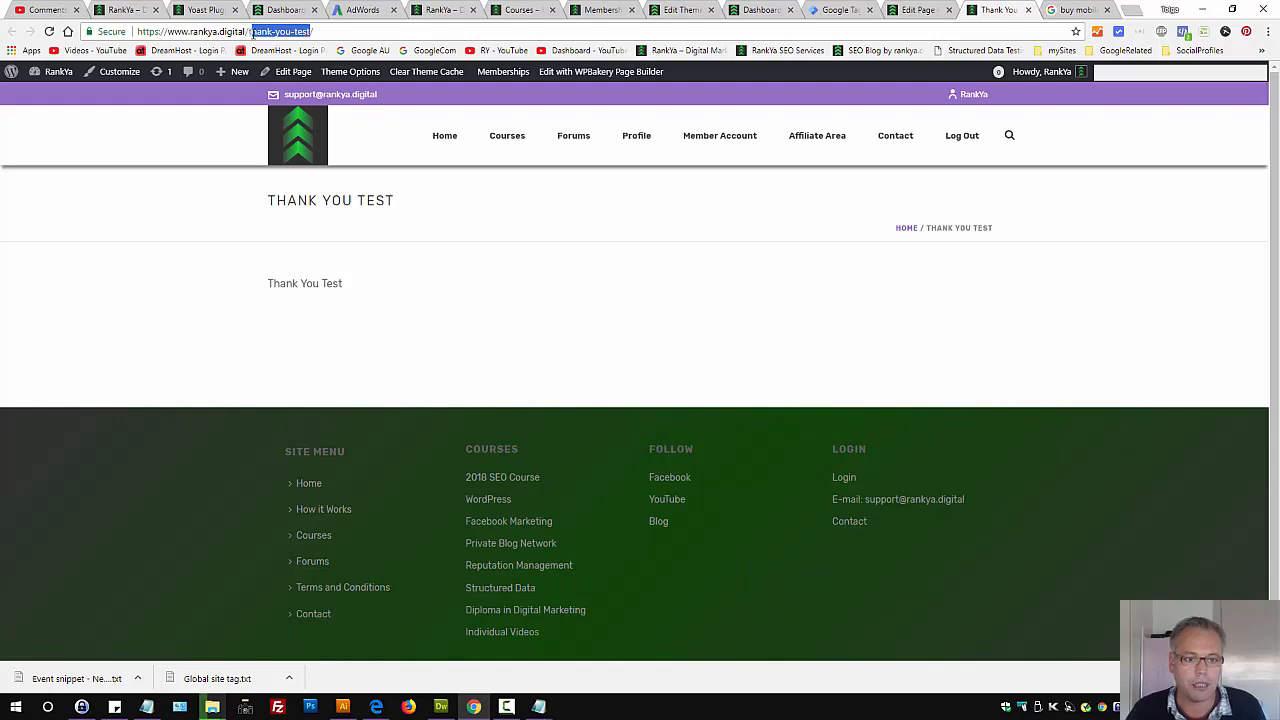
left_click(683, 10)
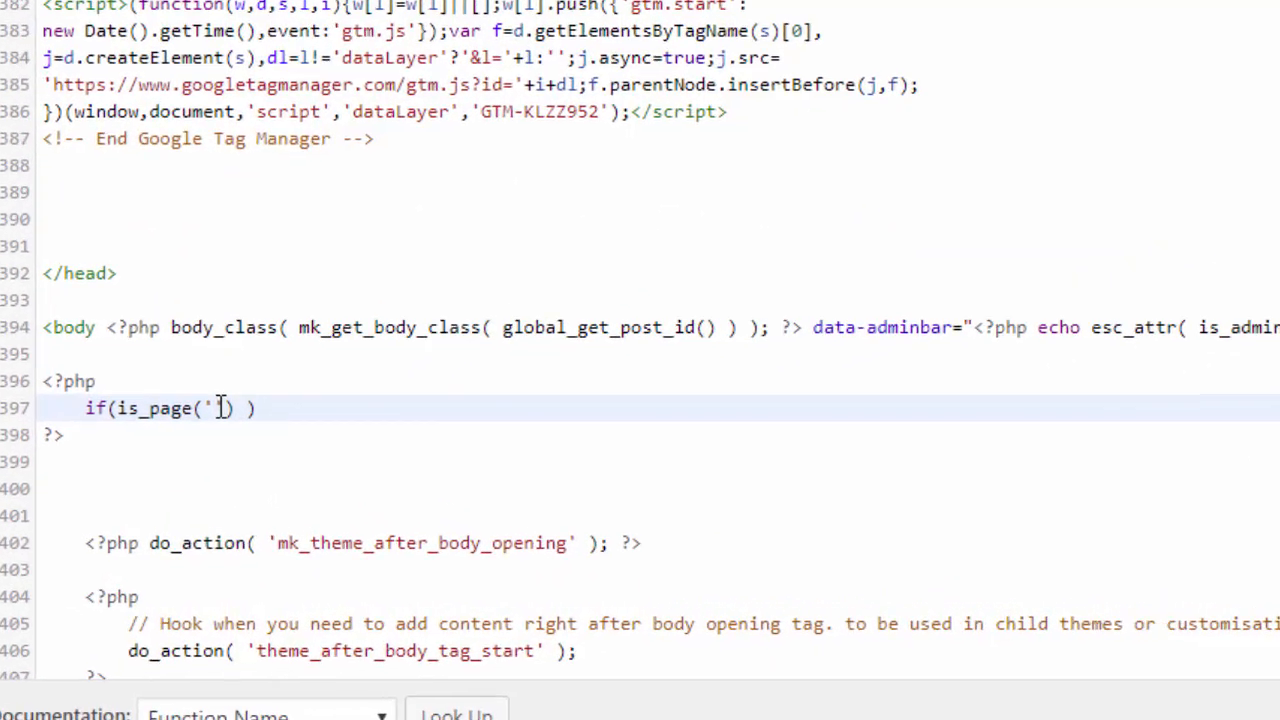
key("ctrl+v")
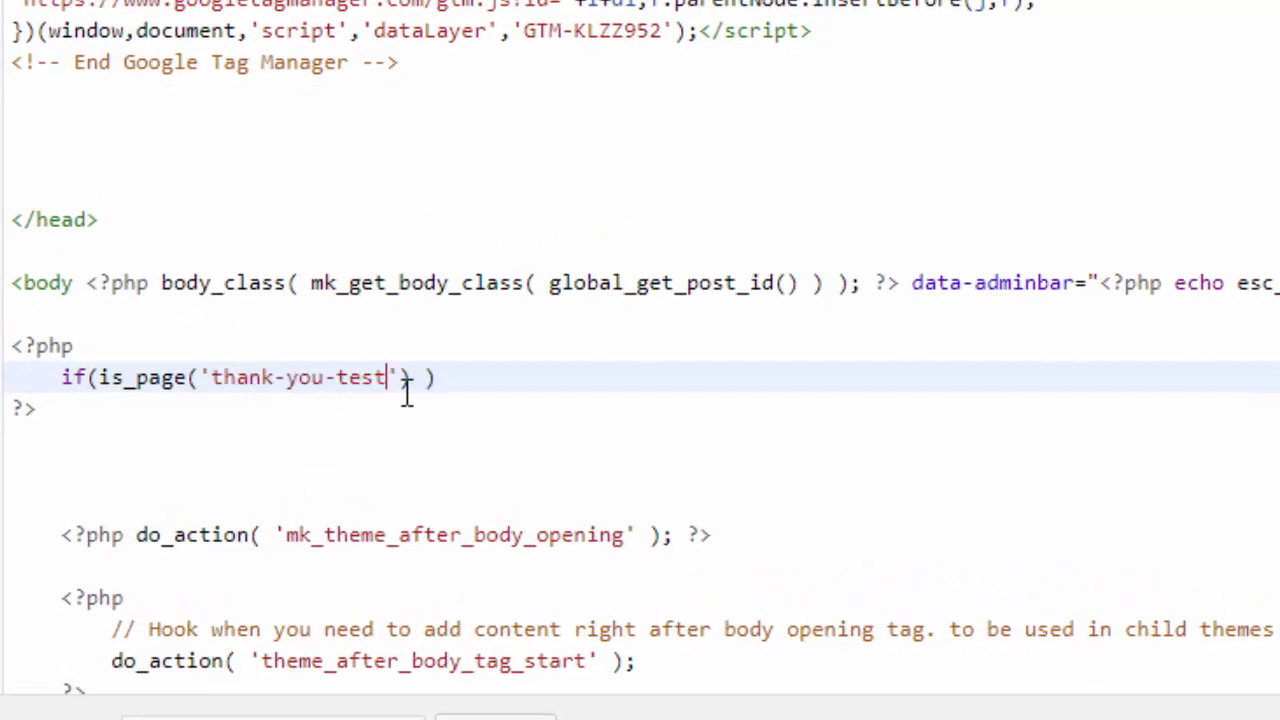
- End the is_page condition with a colon and close it with <?php endif; ?> a few lines below the block
left_click(467, 376)
type(":")
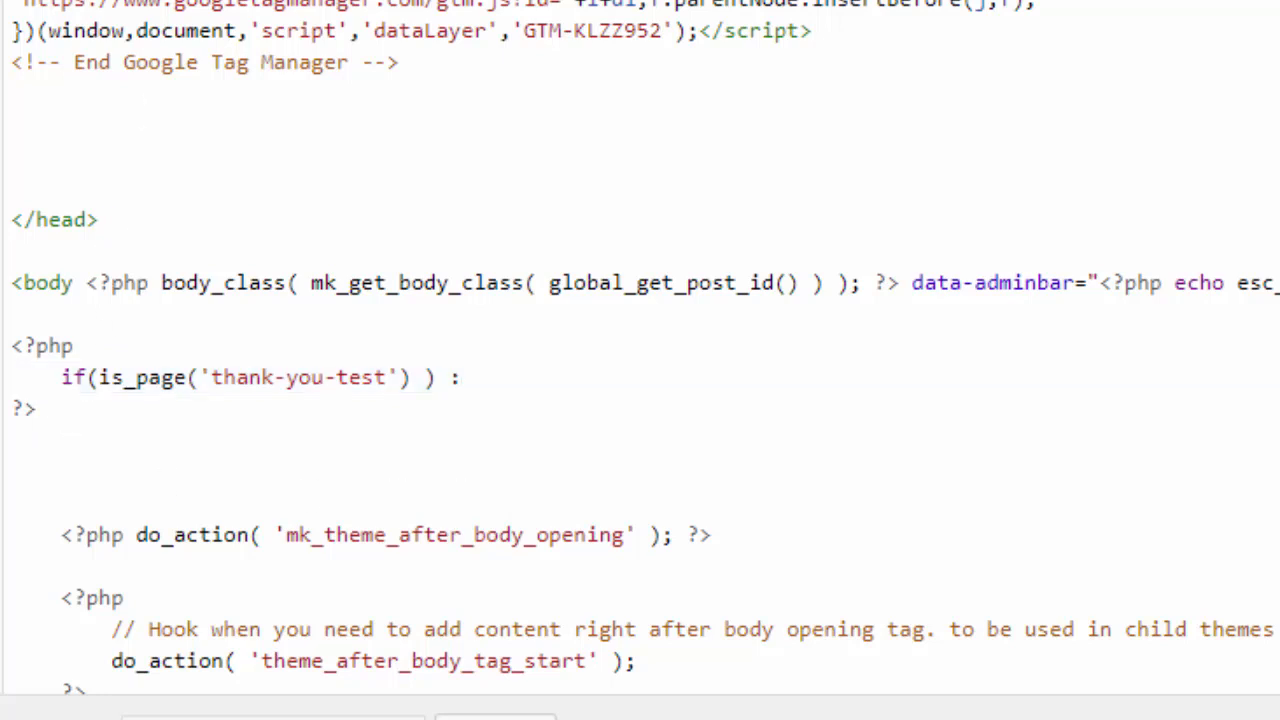
left_click(41, 447)
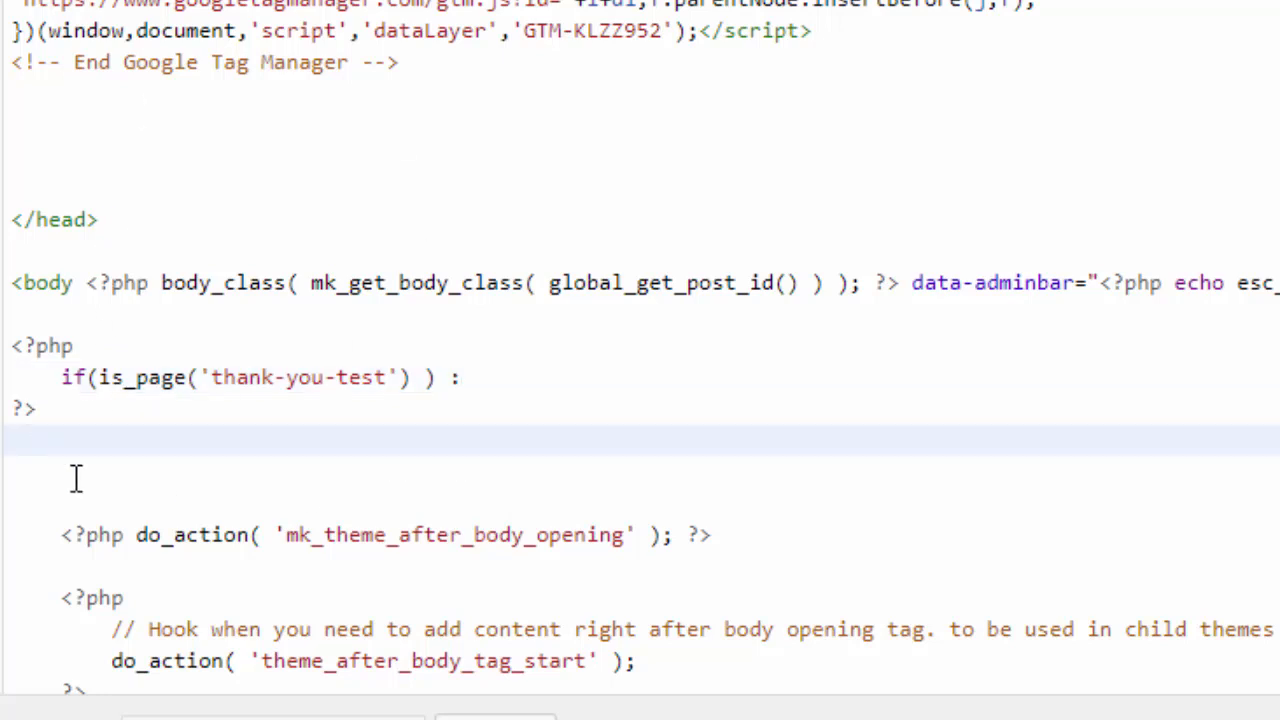
key("Return")
key("Return")
type("<?php endif; ?>")
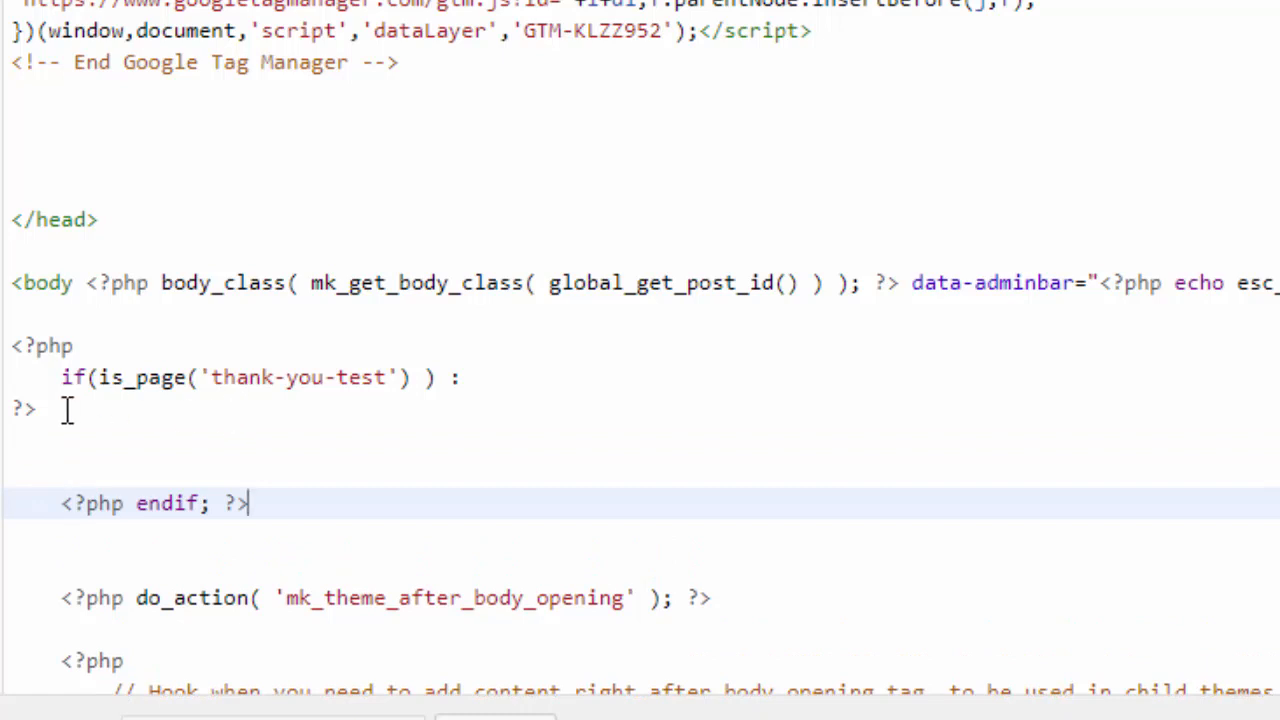
- Review the is_page condition and insert the New Member Signup event snippet between the condition and the endif line
left_click_drag(66, 409, 12, 345)
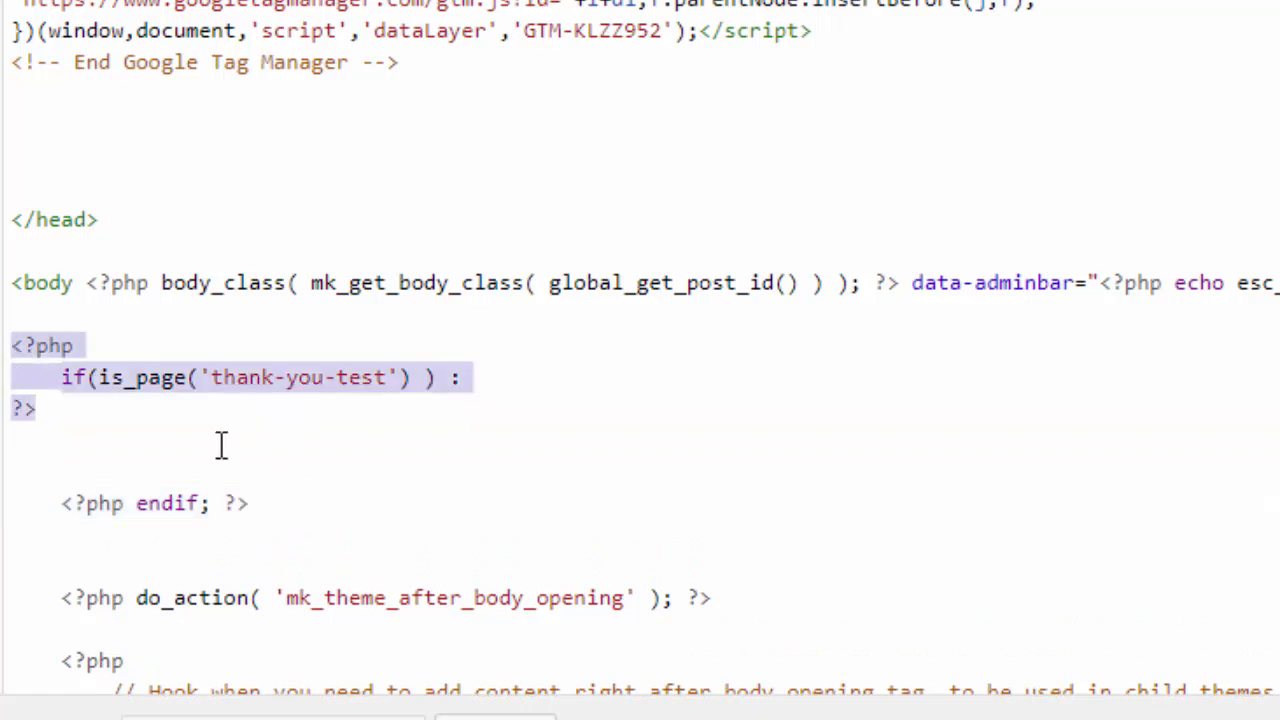
left_click(82, 412)
left_click_drag(62, 385, 408, 383)
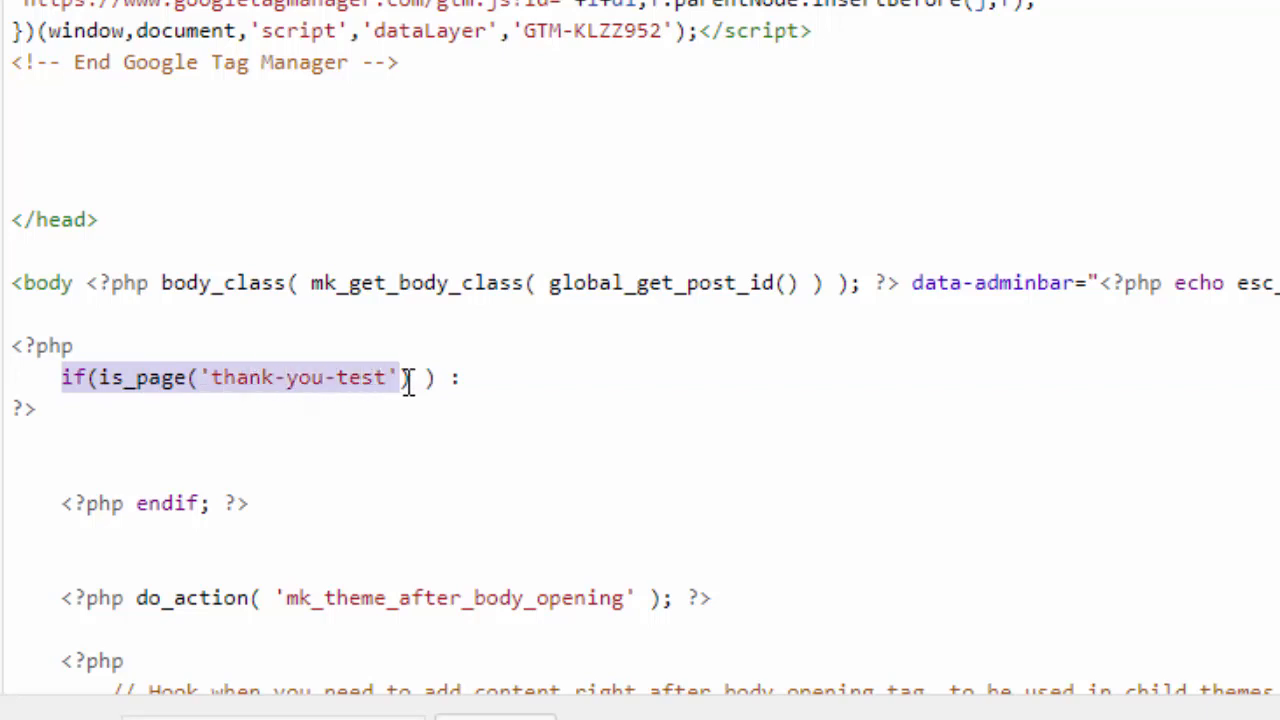
left_click(428, 380)
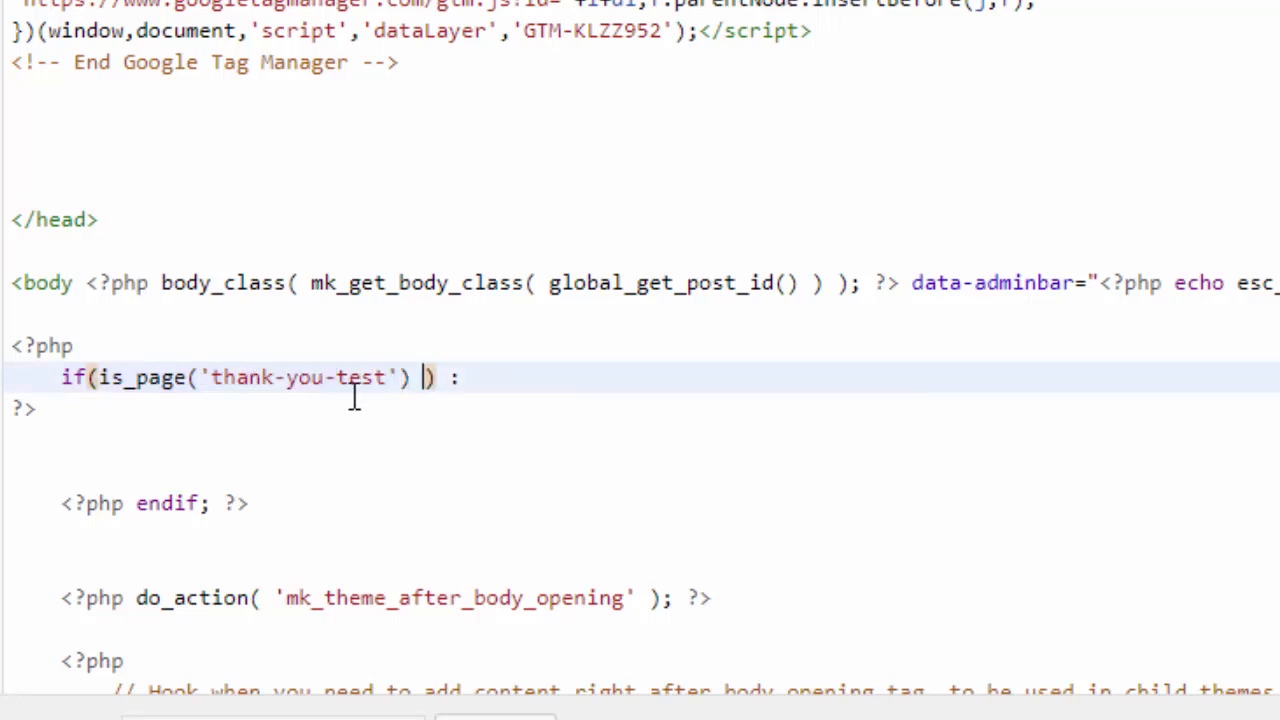
left_click(133, 441)
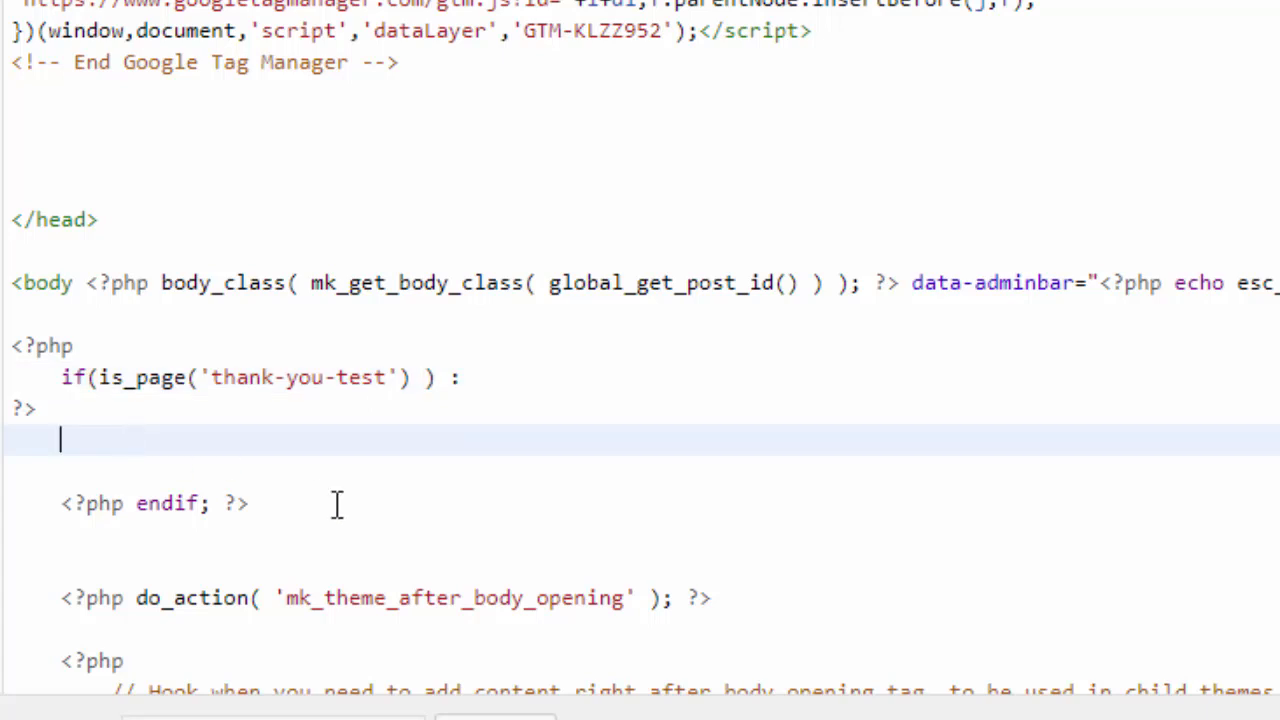
left_click(340, 718)
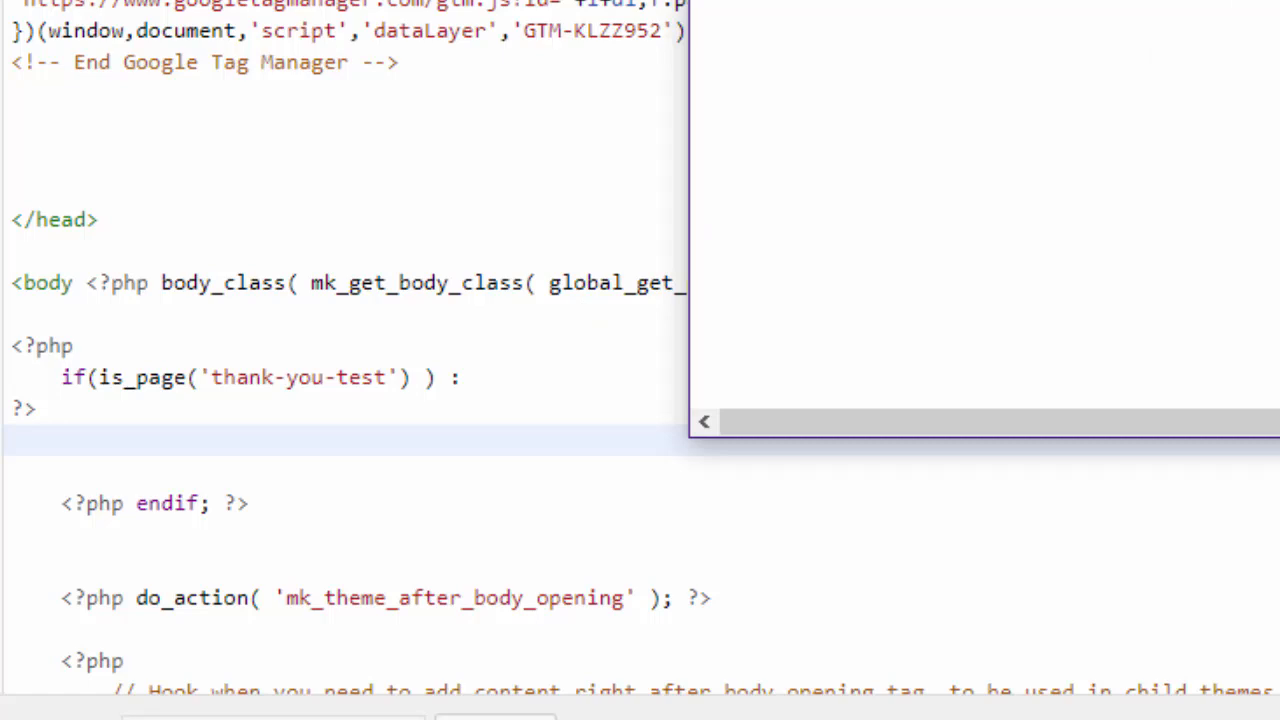
left_click(205, 440)
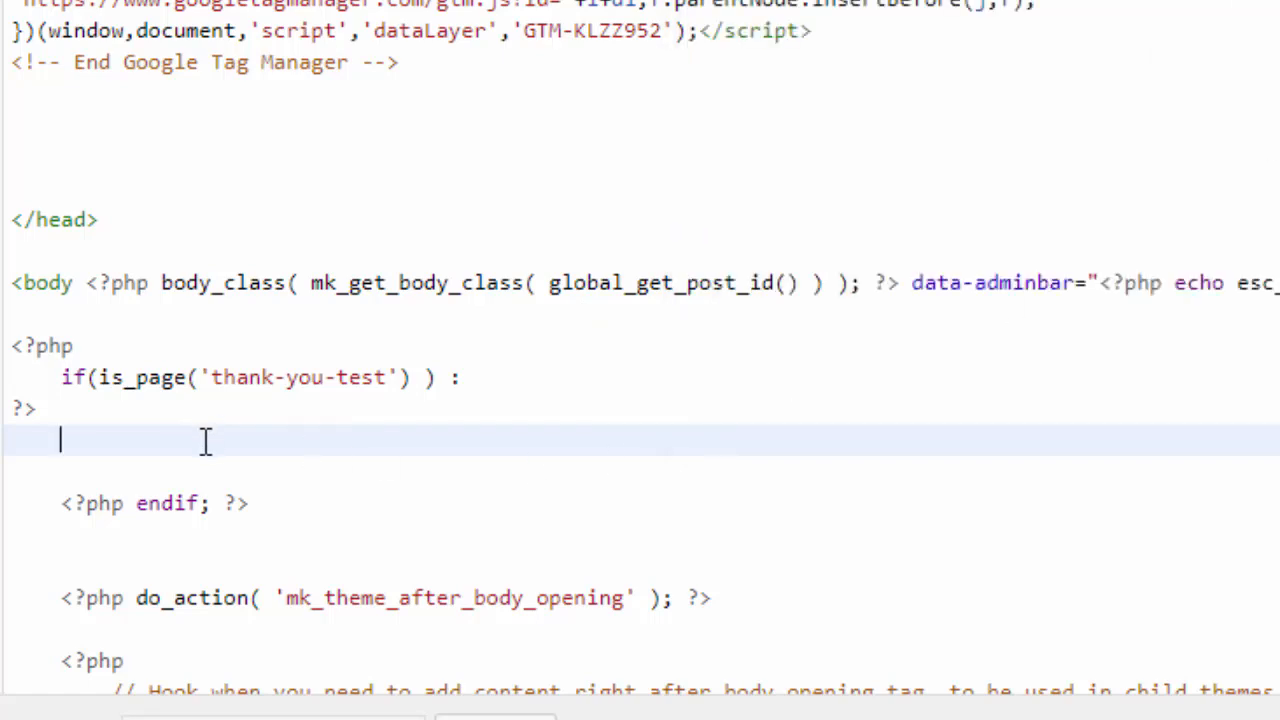
type("<!-- Event snippet for New Member Signup conversion page --> <script>   gtag('event', 'conversion', {       'send_to': 'AW-986348129/VplvCMDEi4EBEOH0qdYD',       'value': 198.0,       'currency': 'USD'   }); </script>")
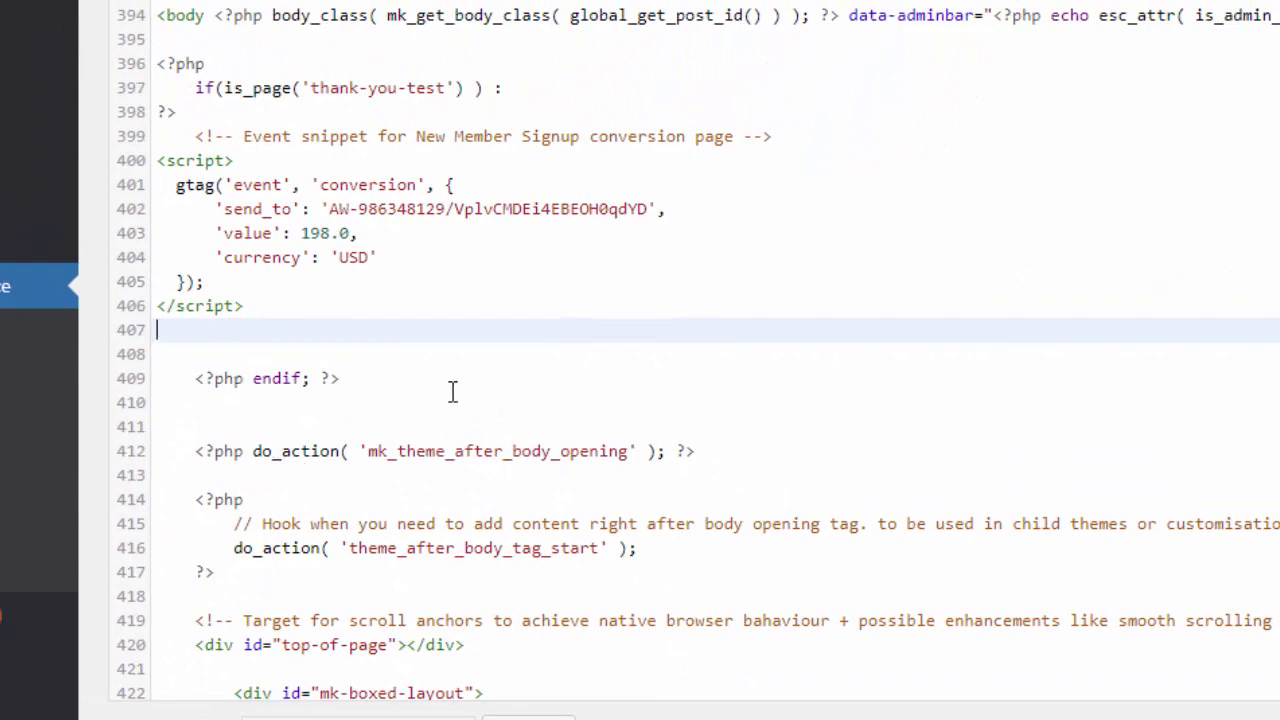
- Close the browser's downloads bar and bring the file update control below the header.php code into view
scroll(453, 392, "down", 1)
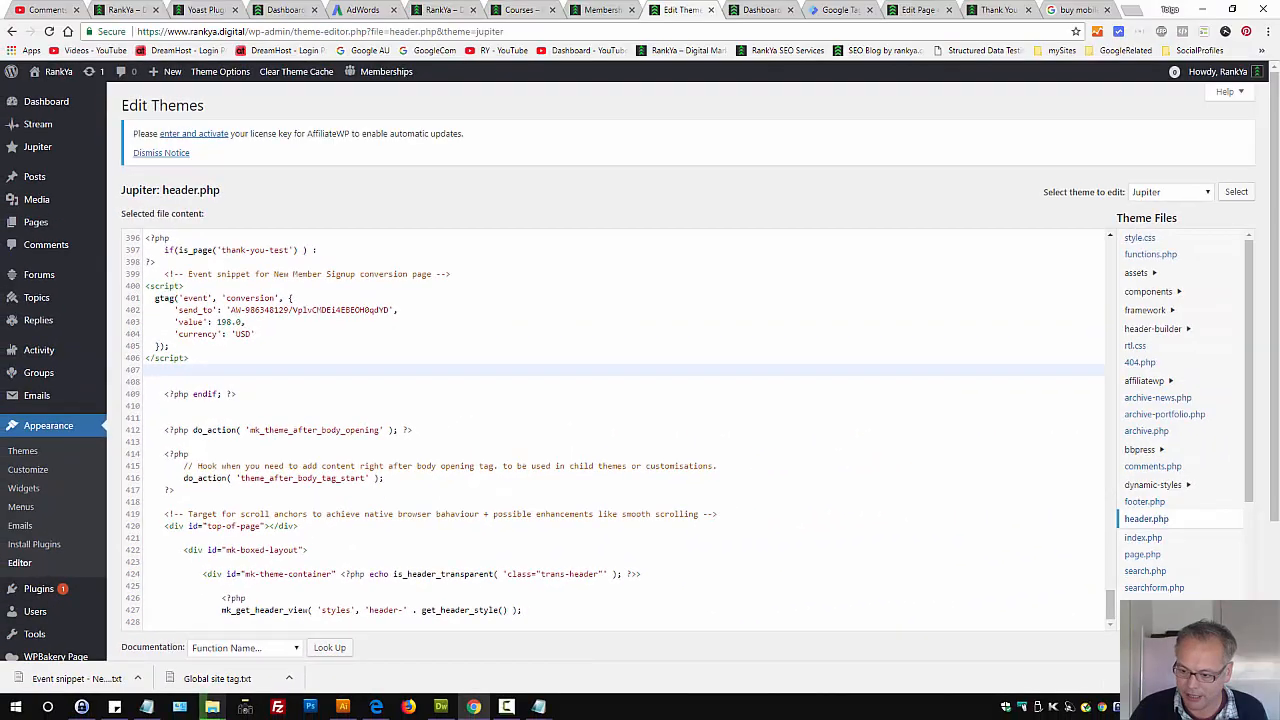
left_click(1267, 678)
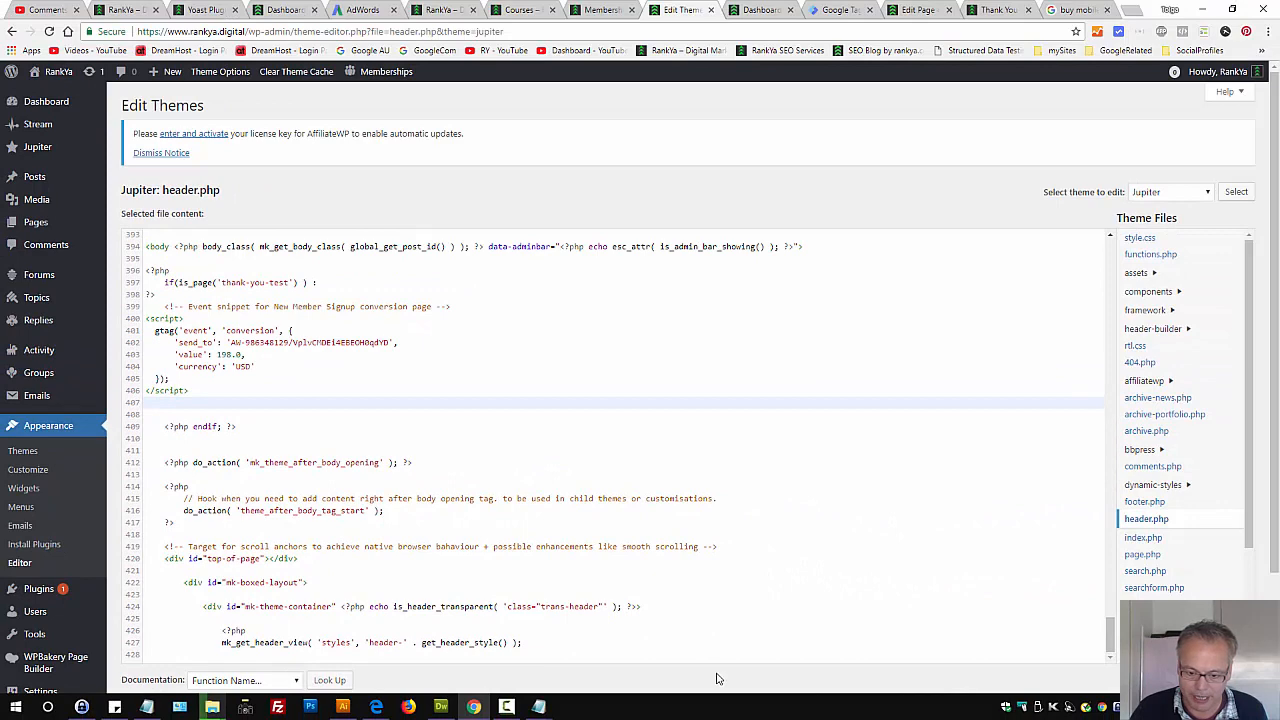
scroll(716, 679, "down", 2)
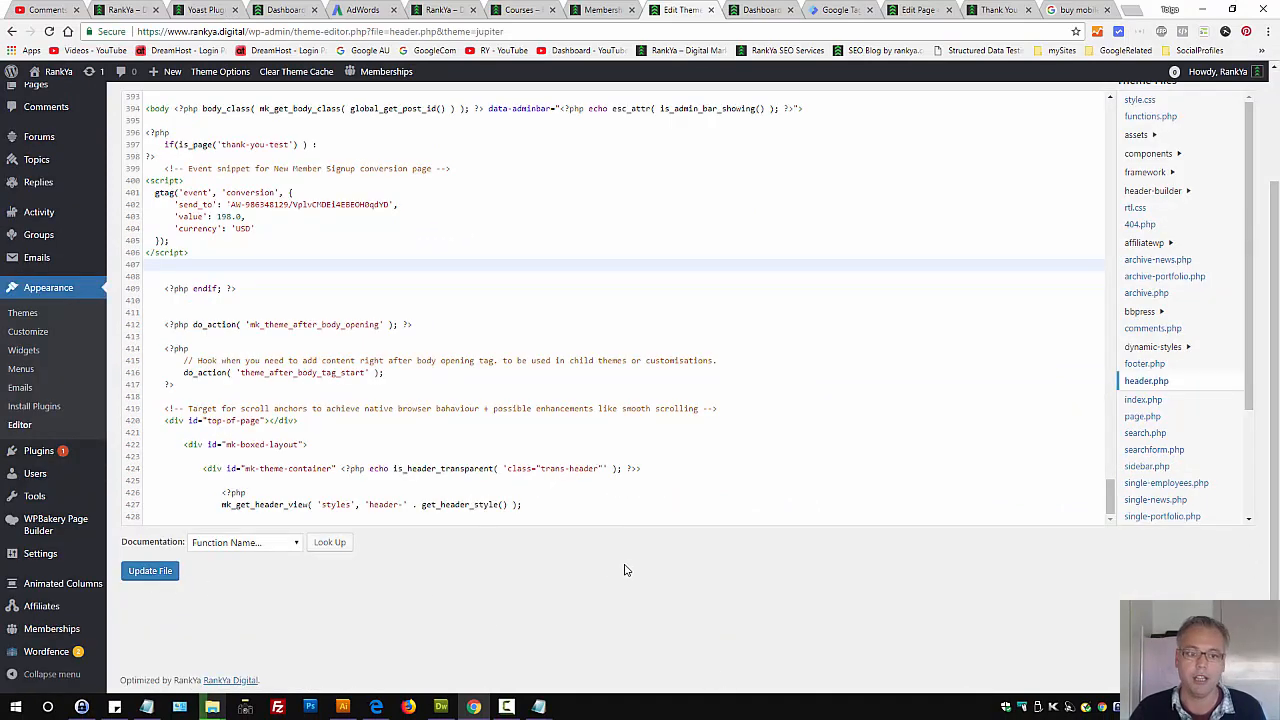
- Review the Thank You Test and Membership Levels pages, and save the edited header.php in the theme editor
left_click(1000, 11)
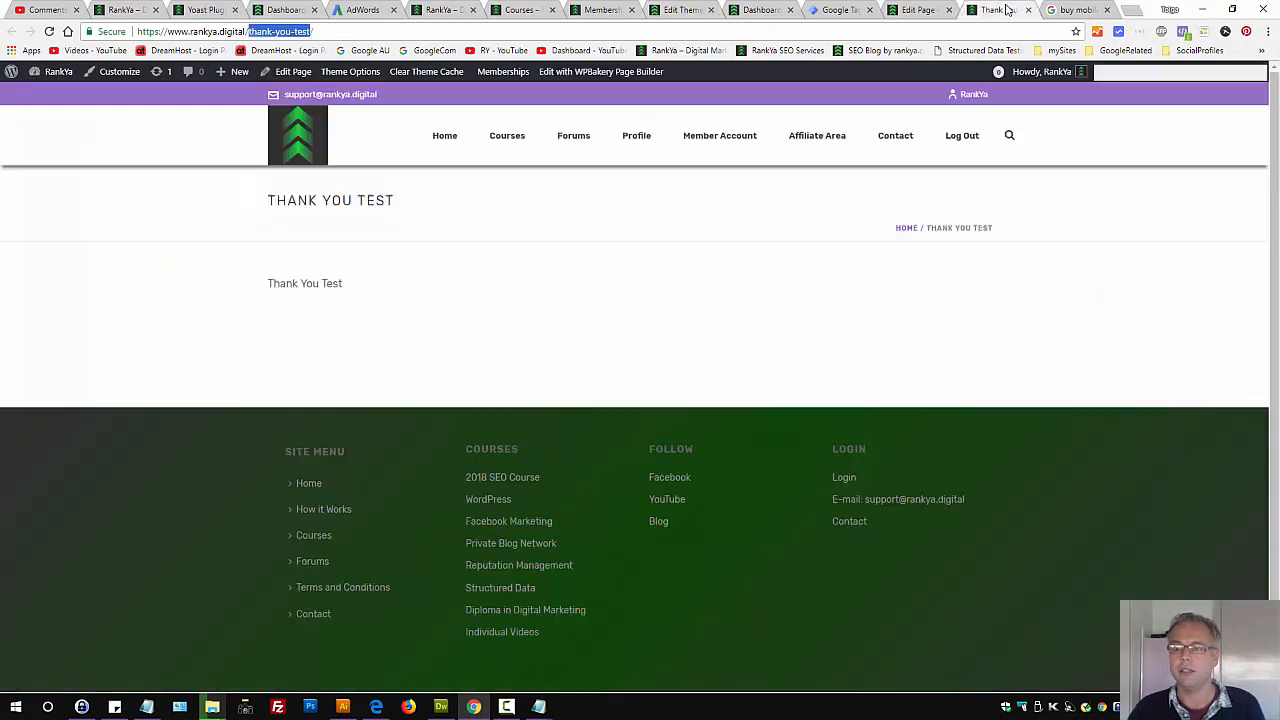
left_click(603, 9)
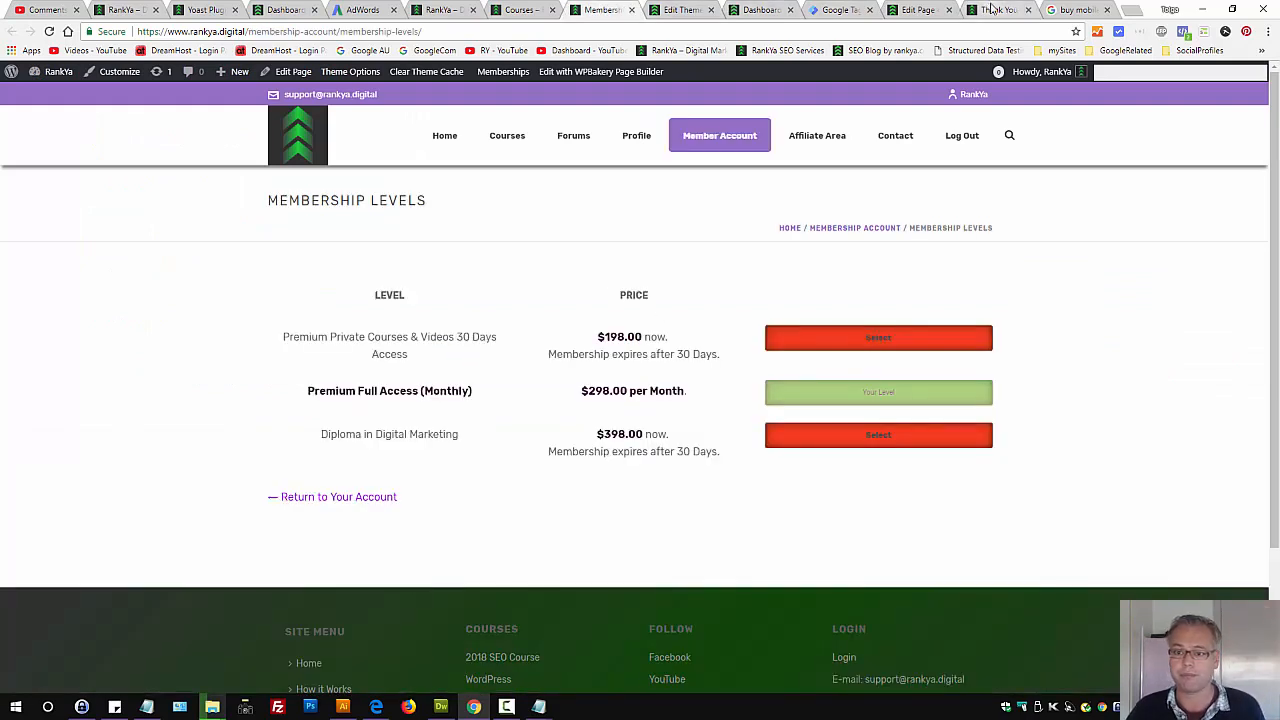
left_click(993, 9)
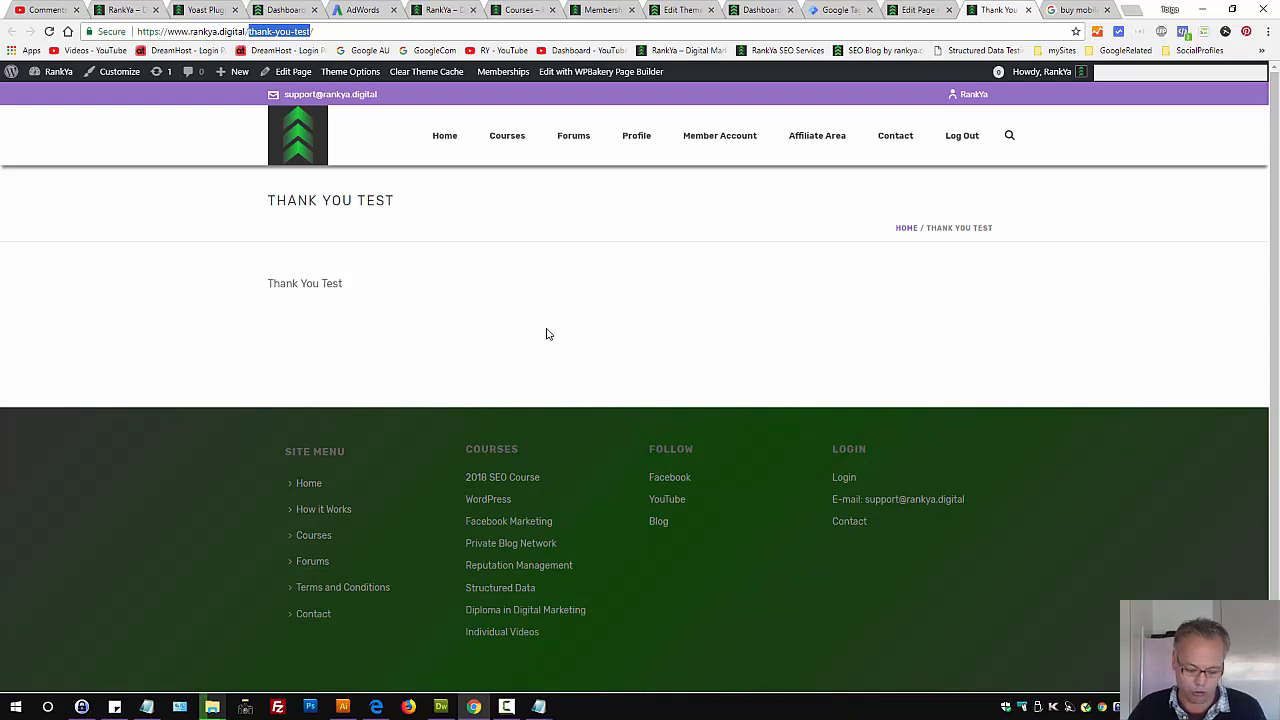
left_click(686, 10)
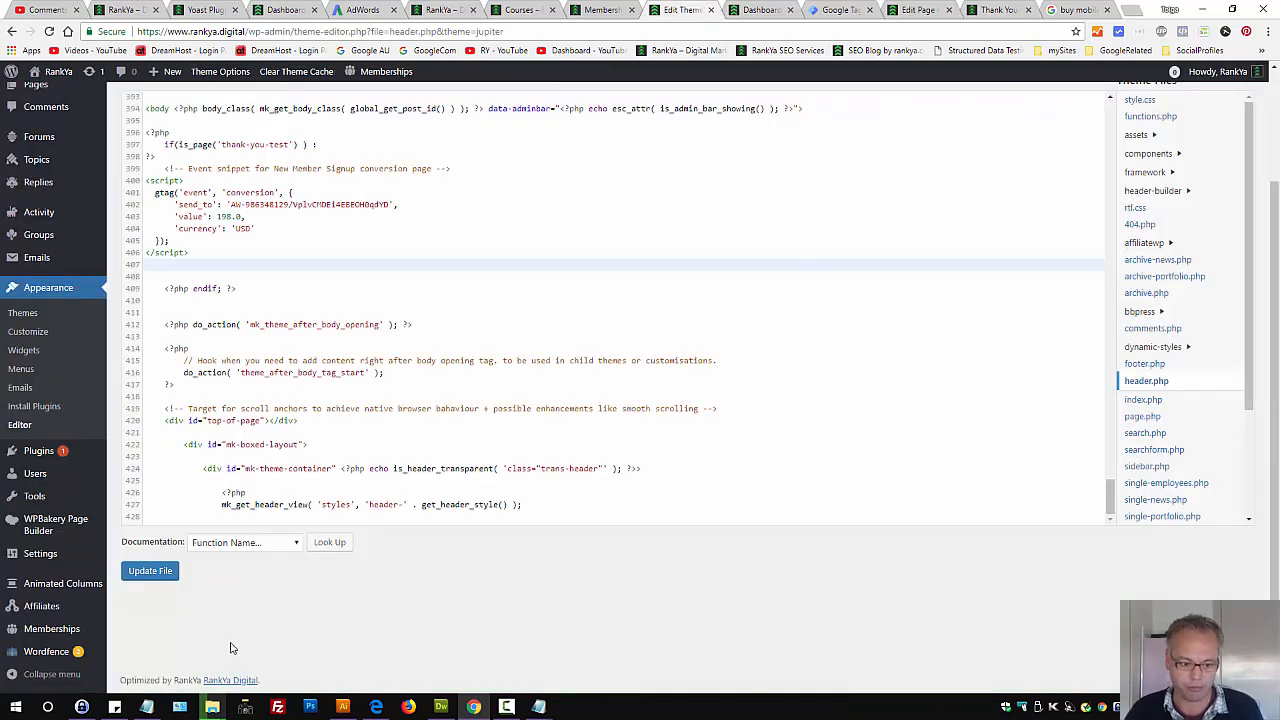
left_click(155, 571)
- Open the source code of the Thank You Test page and search it for the copied New Member Signup event snippet
left_click(1024, 12)
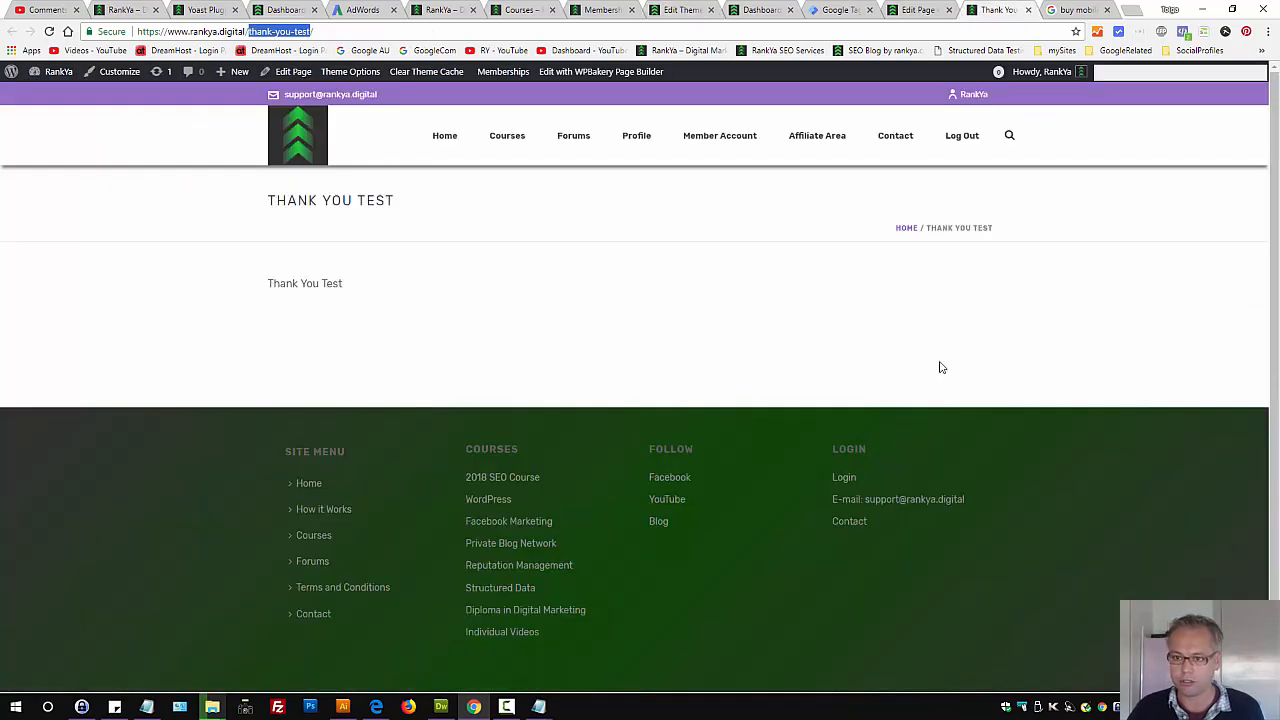
key("ctrl+u")
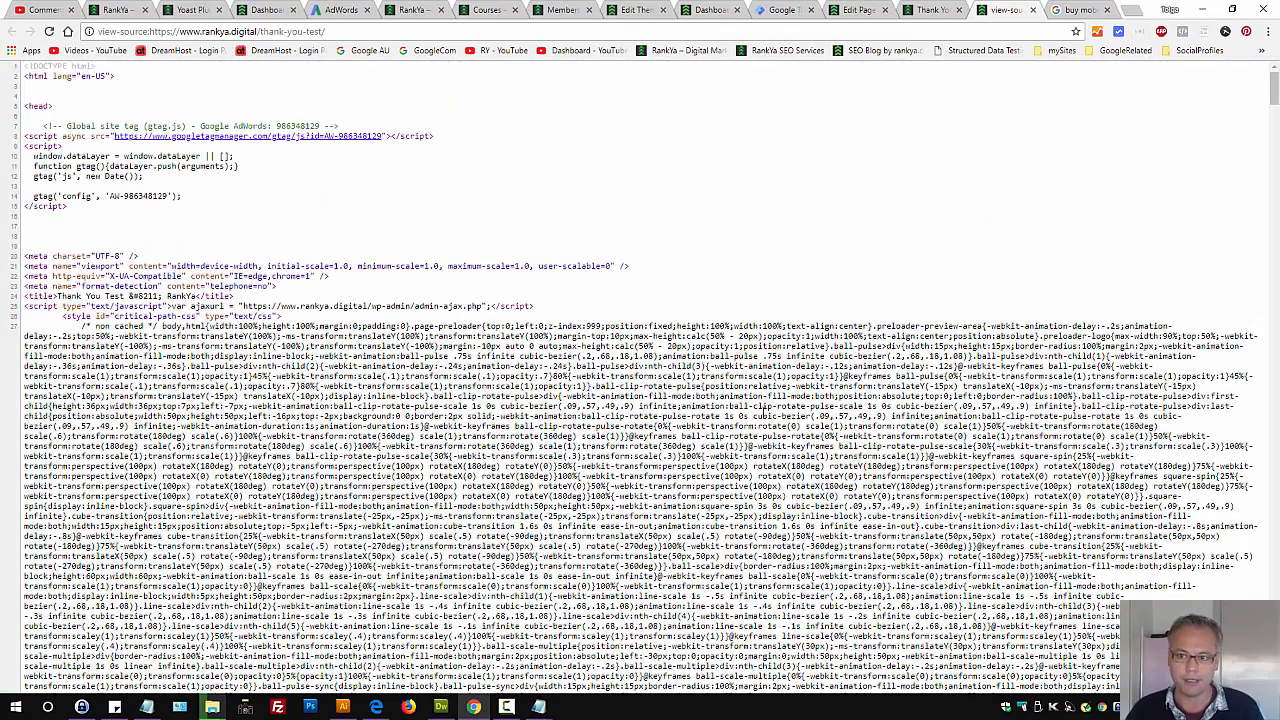
key("ctrl+f")
type("), 'currency': 'USD' }); </script>")
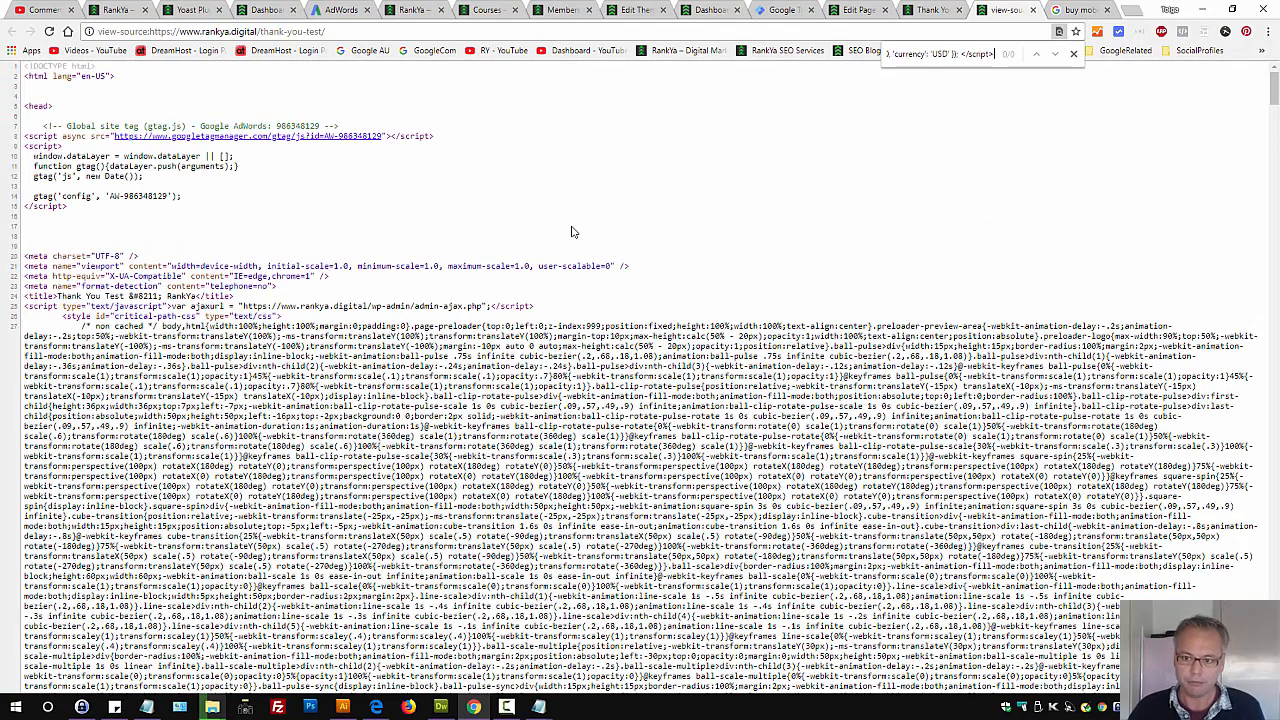
- Replace the search term in the page source with "event" and reload the source of the thank-you-test page
left_click_drag(943, 50, 720, 52)
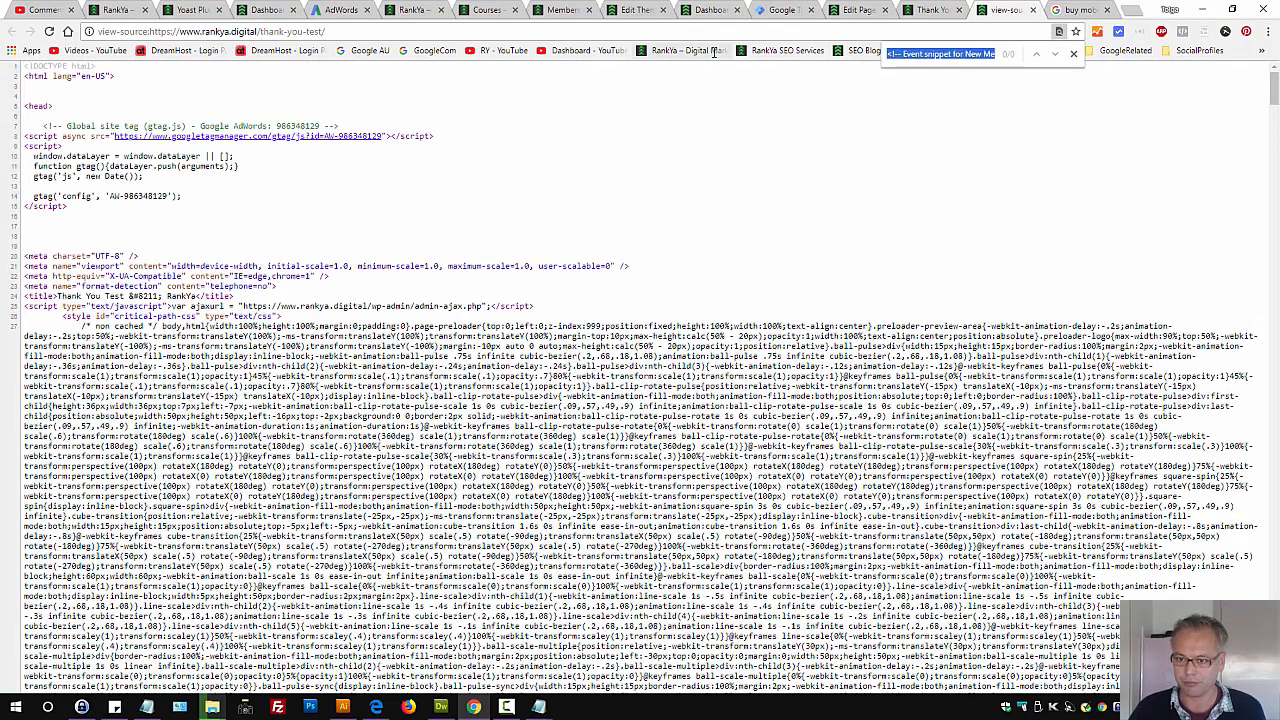
key("BackSpace")
key("BackSpace")
key("BackSpace")
key("BackSpace")
key("BackSpace")
type("event")
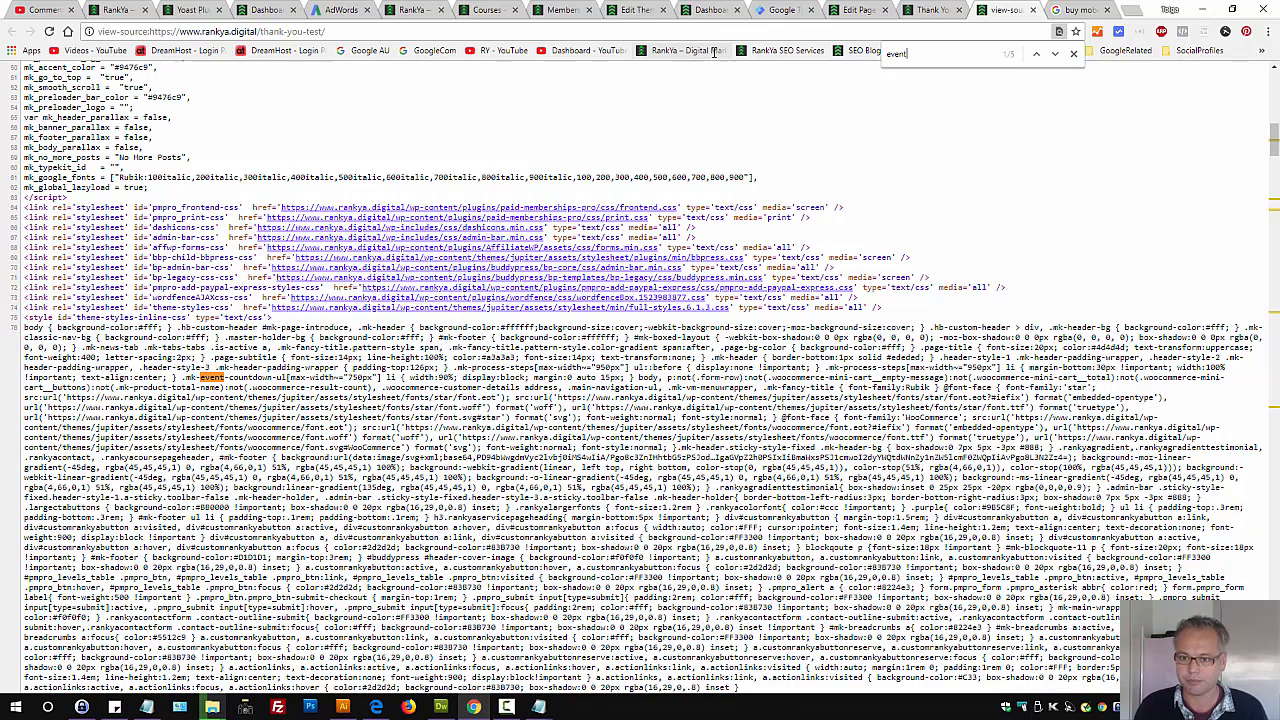
left_click(49, 32)
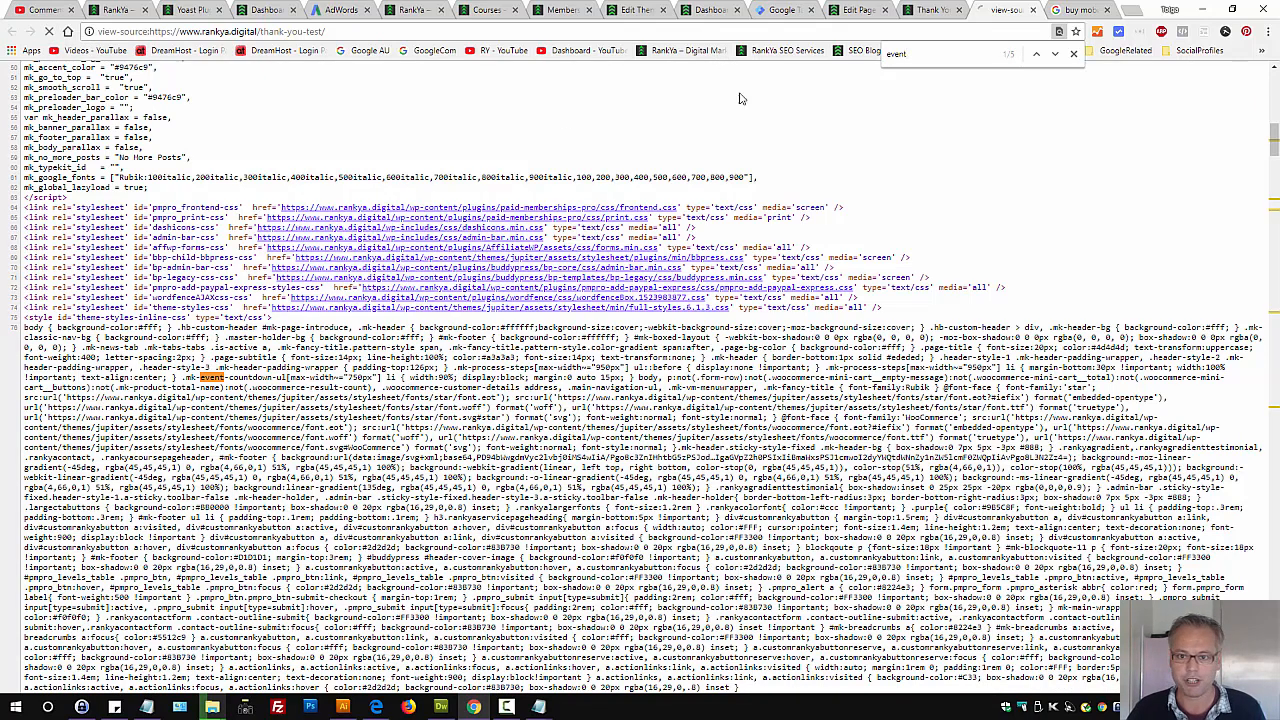
- Copy the conversion label from the send_to line in header.php, search the thank-you-test source for it and examine the event snippet there
left_click(638, 10)
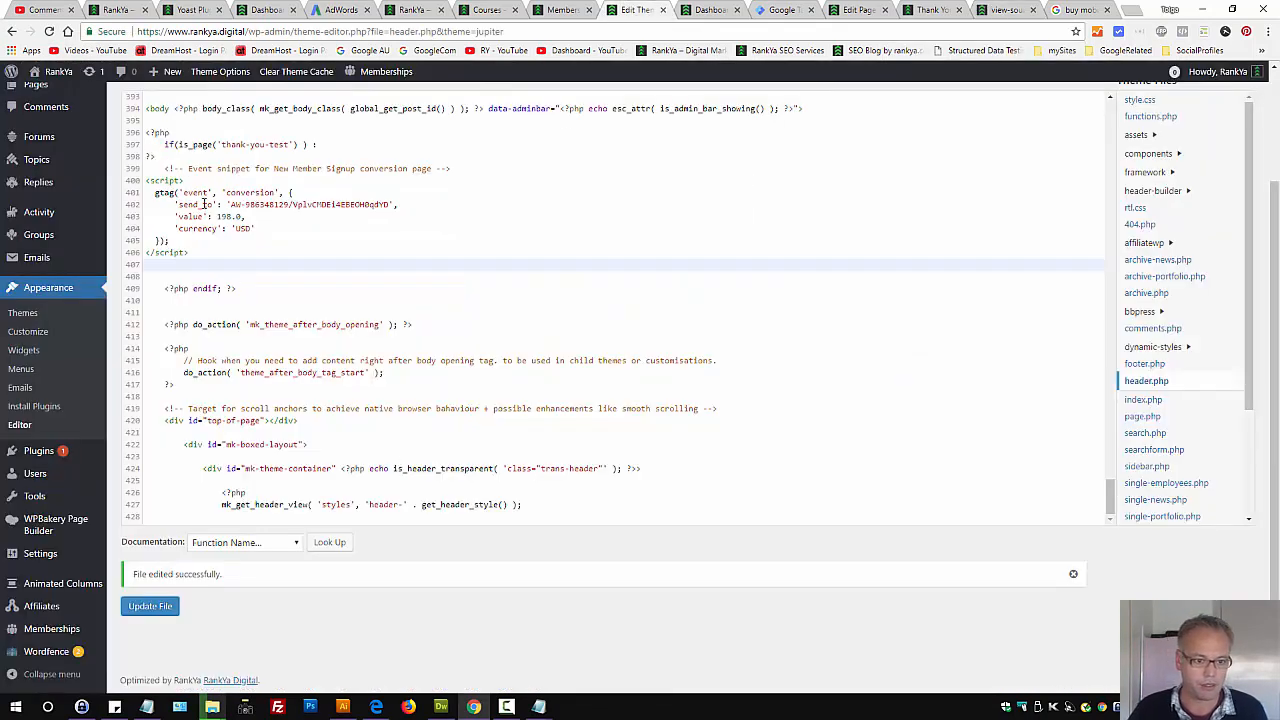
double_click(330, 204)
key("ctrl+c")
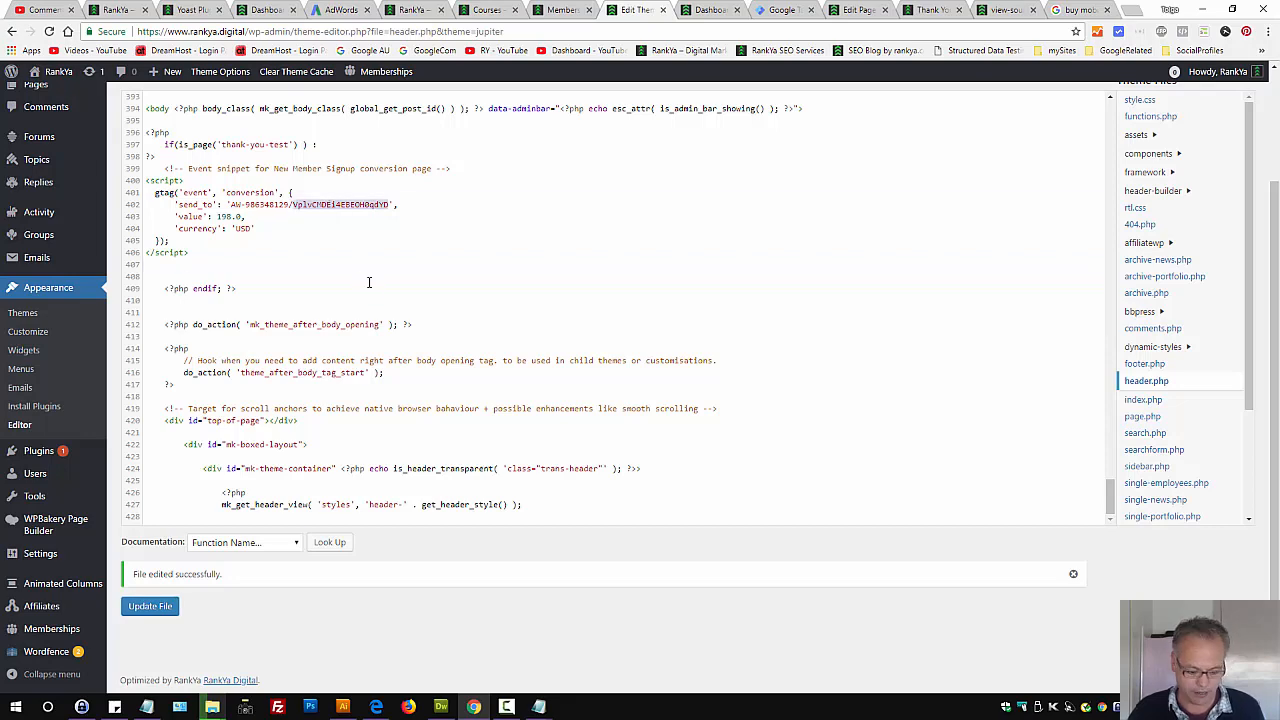
left_click(1000, 10)
key("ctrl+f")
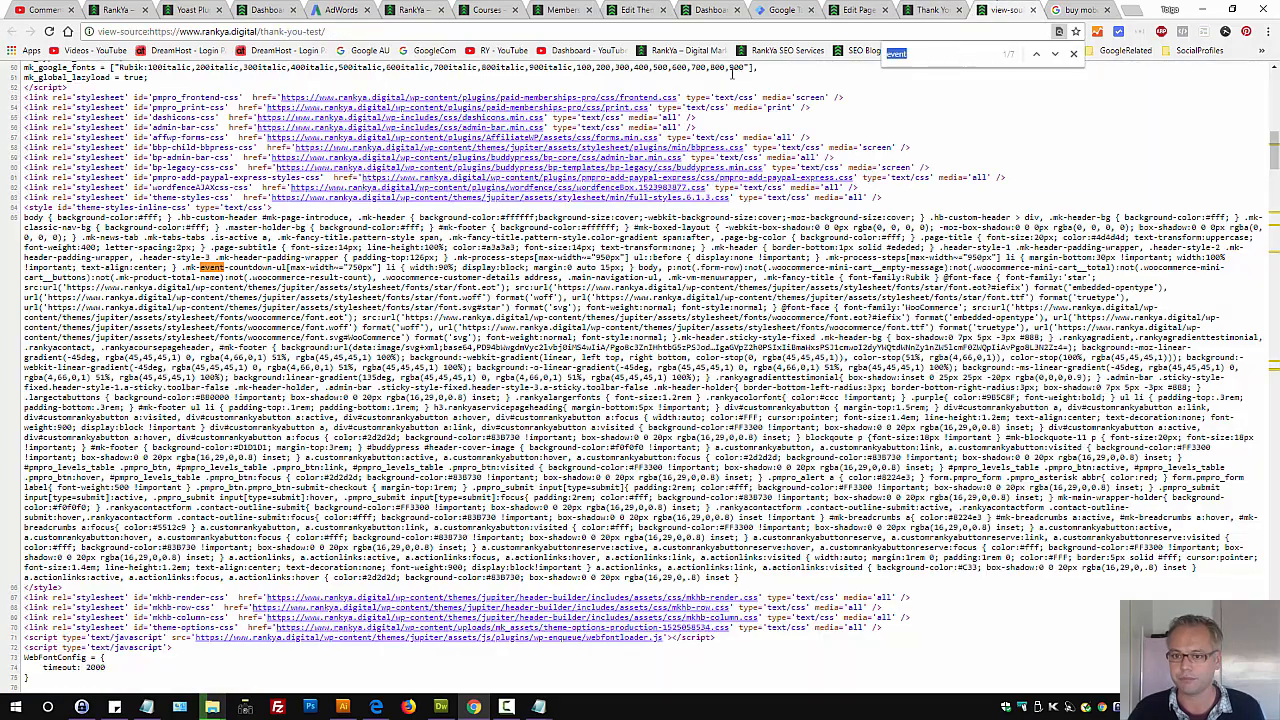
key("ctrl+v")
left_click_drag(66, 418, 34, 347)
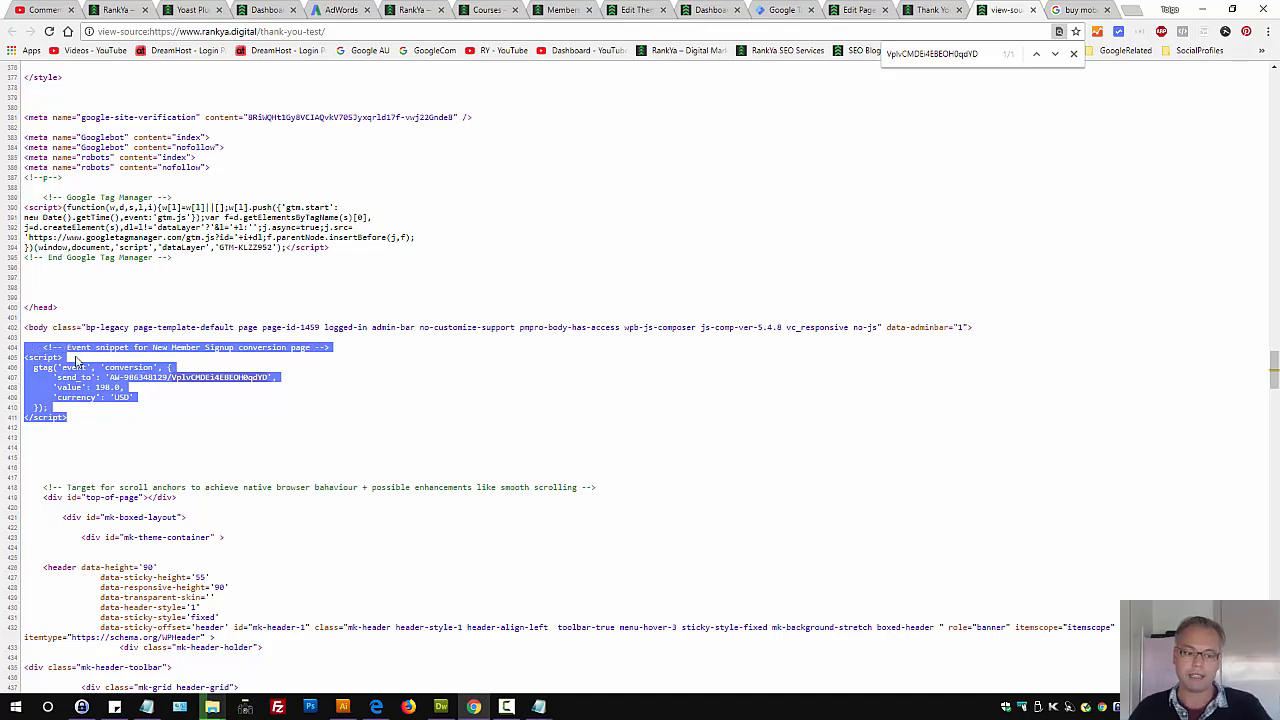
left_click(196, 402)
double_click(196, 378)
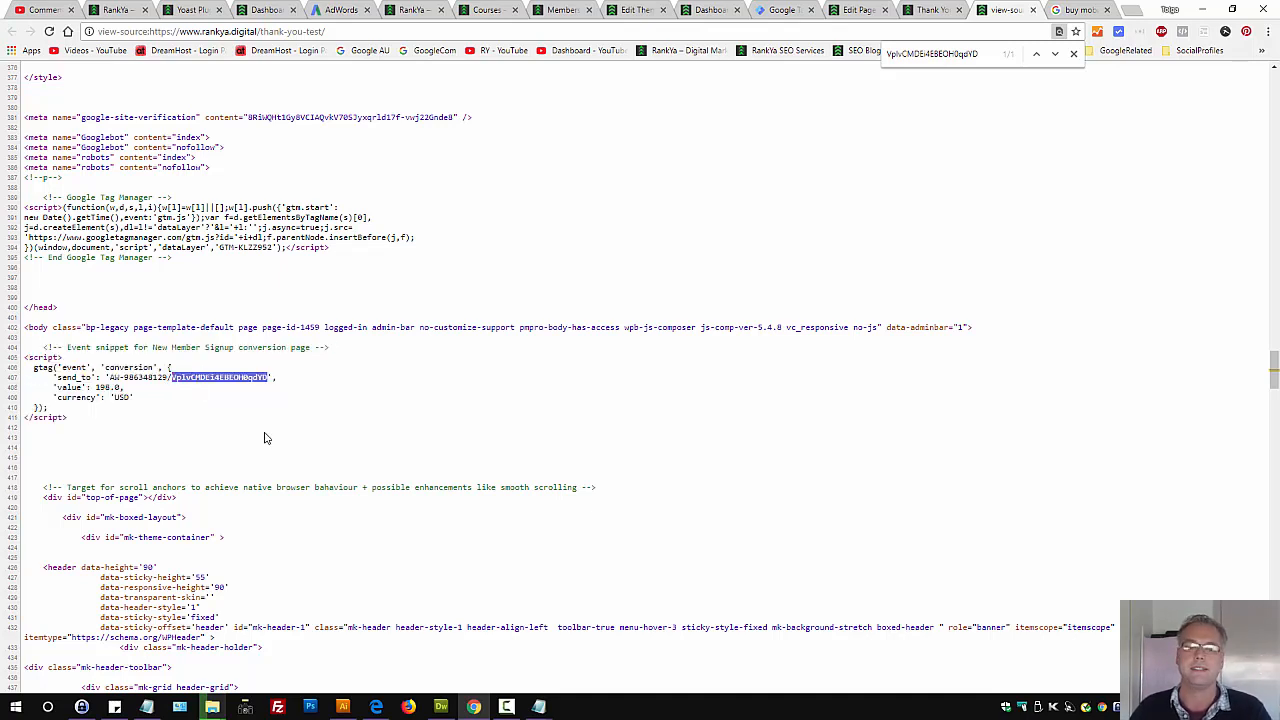
left_click(521, 262)
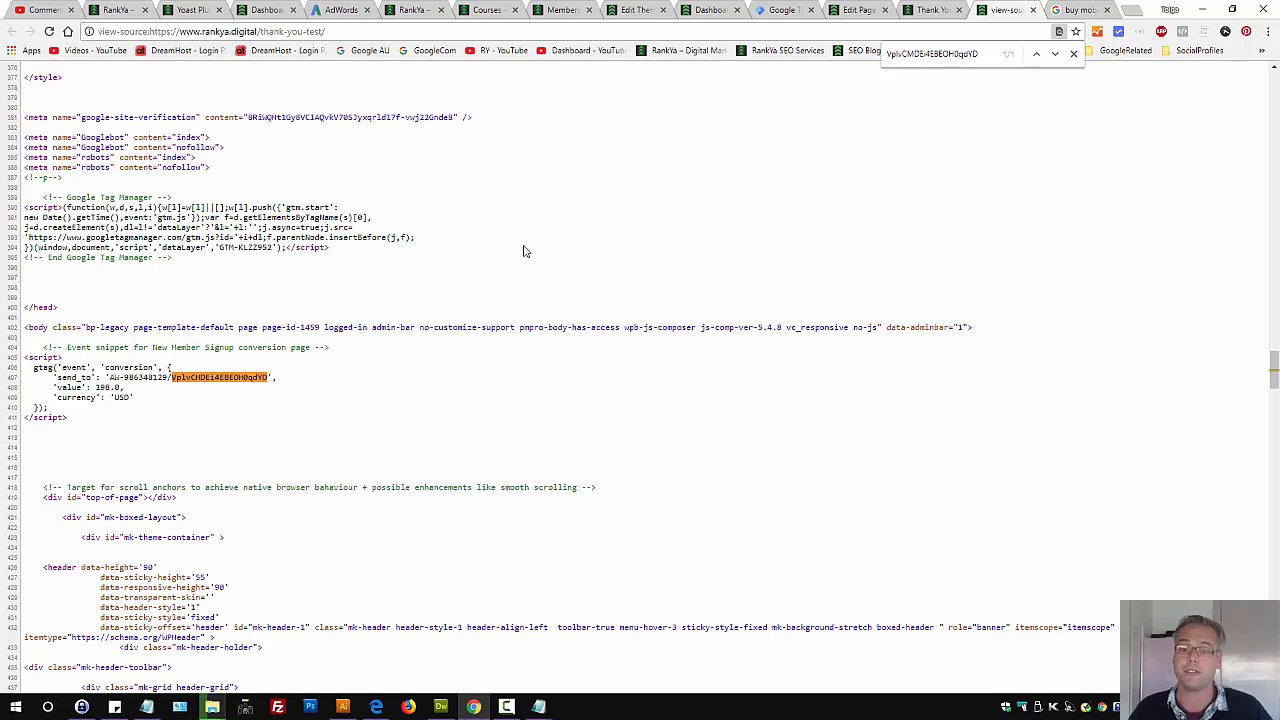
- Open the site's Contact page separately and search its source code for the same conversion label
left_click(930, 10)
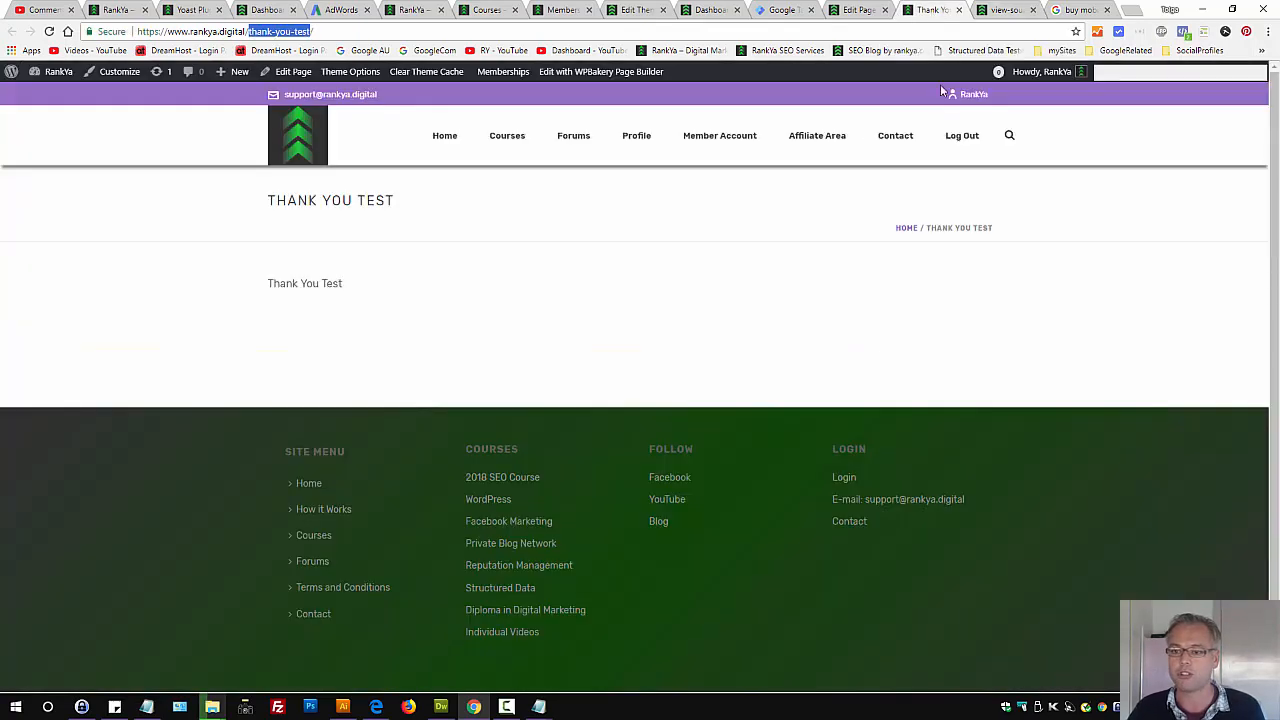
middle_click(895, 135)
left_click(945, 10)
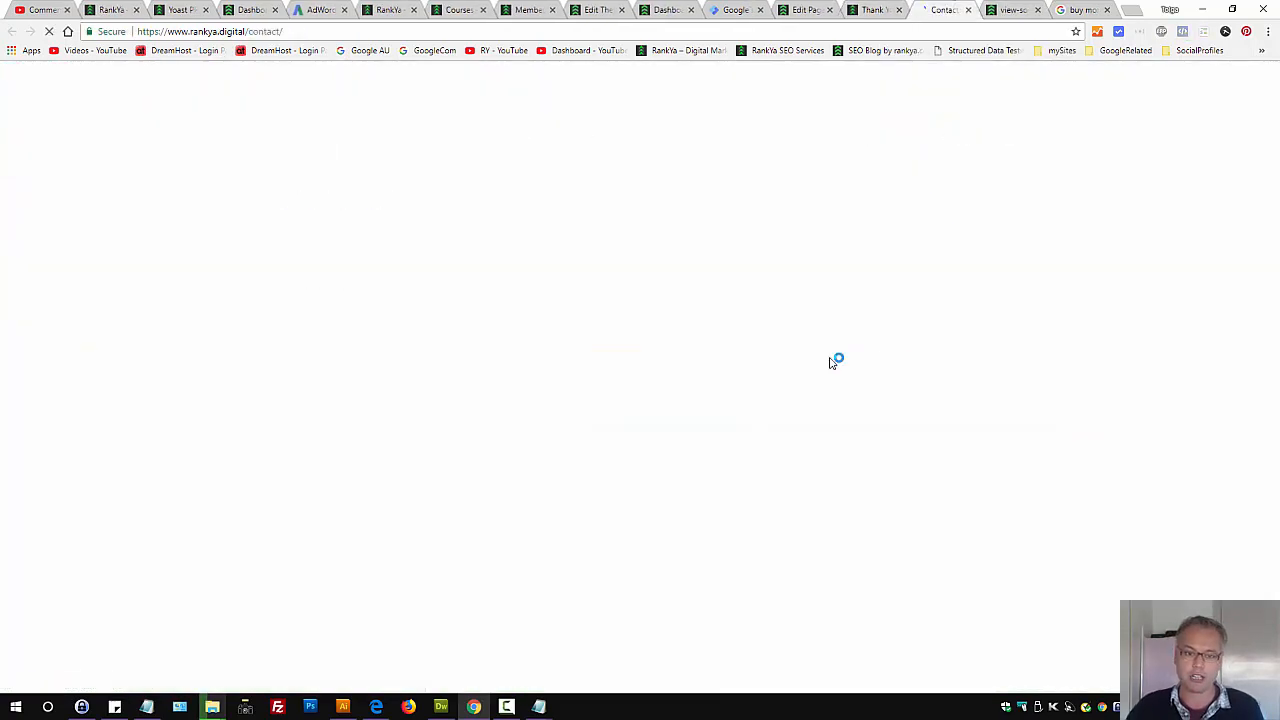
key("ctrl+u")
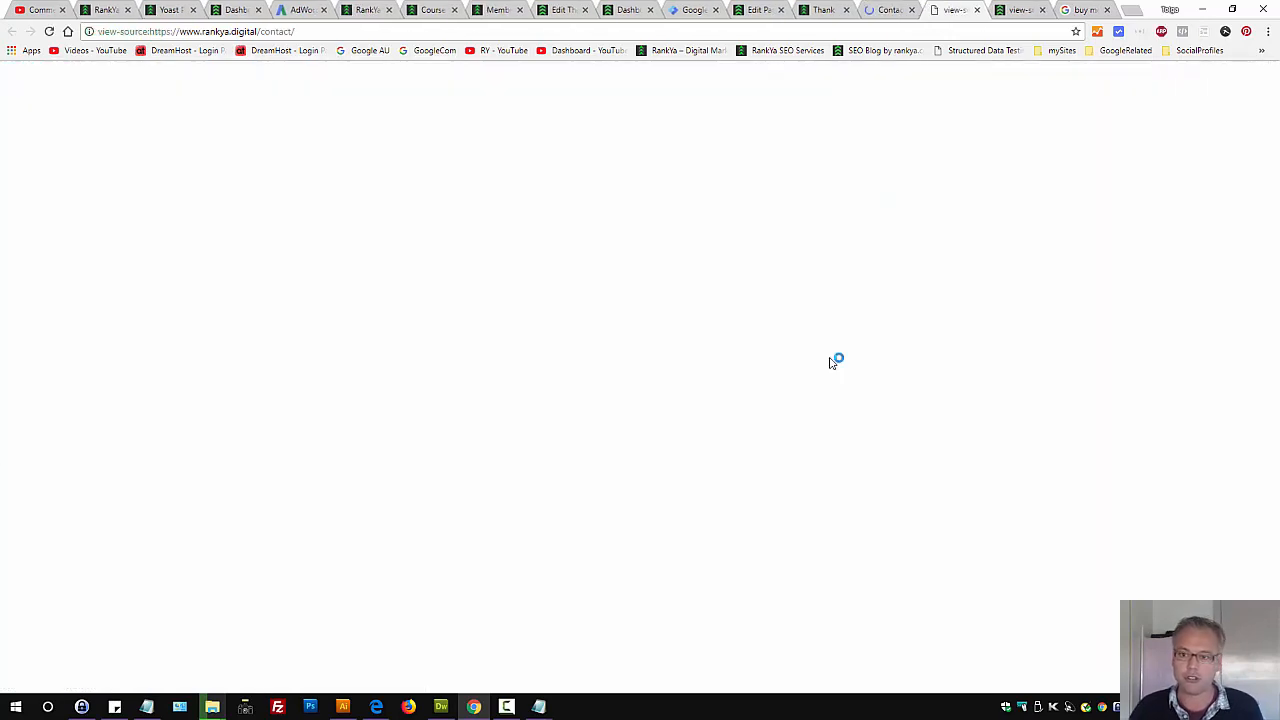
key("ctrl+f")
type("VpIvCsDEi4EBEOH0qdYD")
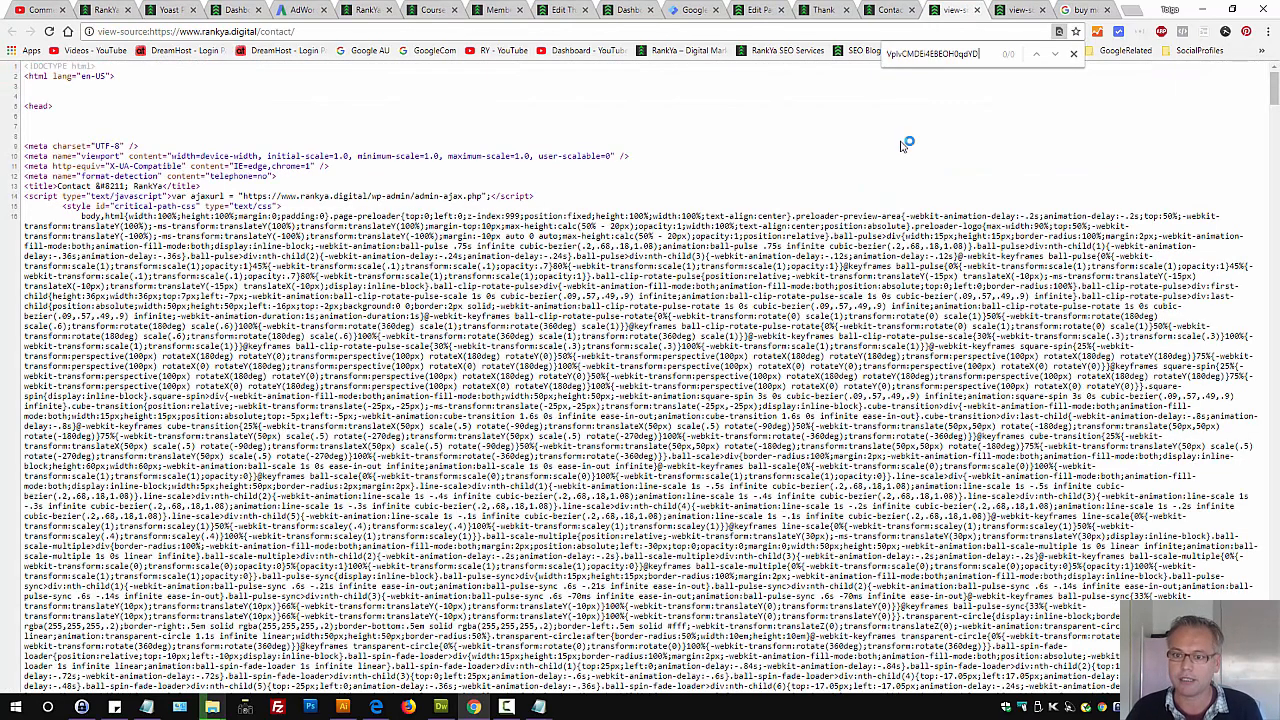
double_click(903, 55)
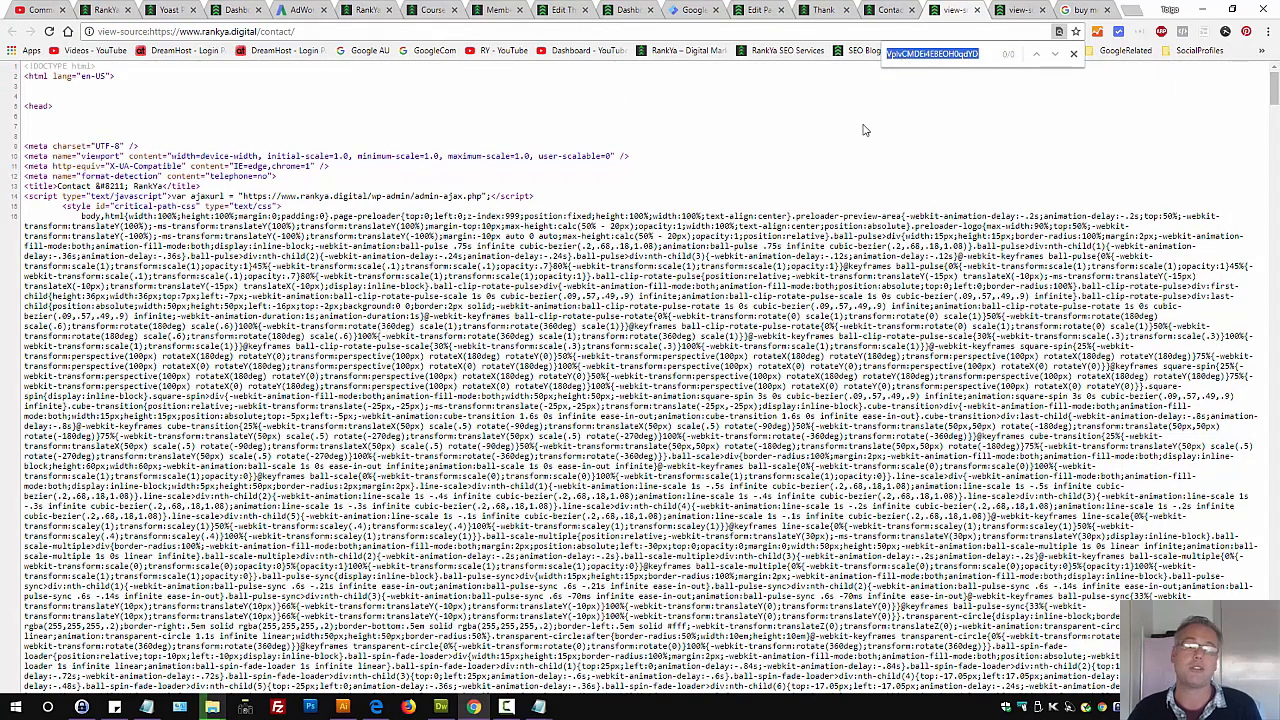
left_click(810, 154)
- Return to AdWords, complete the tag setup and finish creating the New Member Signup conversion action
left_click(300, 10)
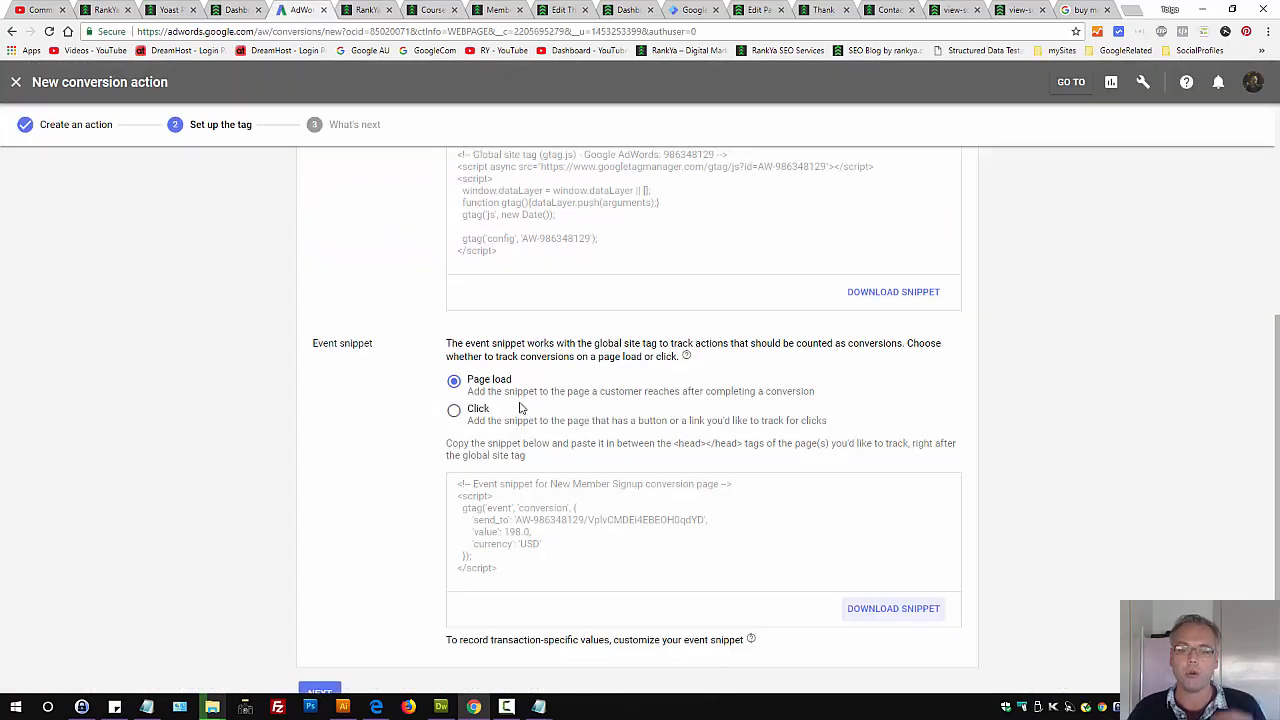
scroll(253, 452, "down", 1)
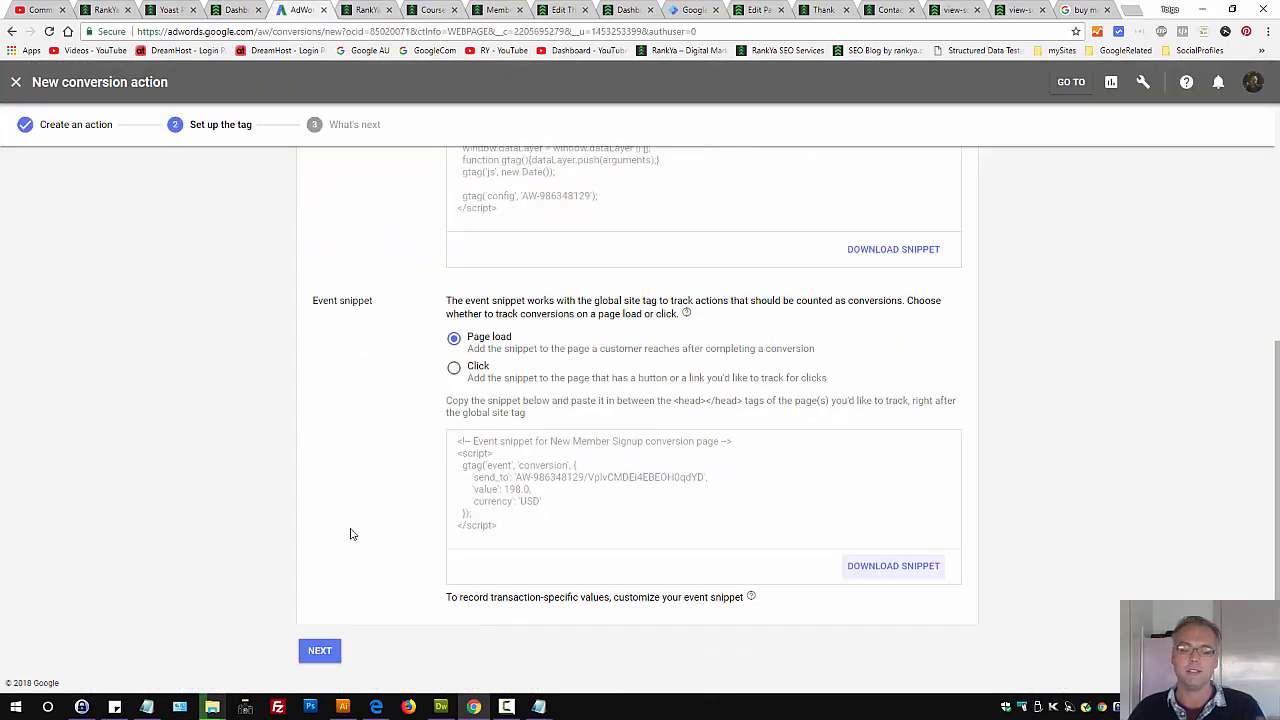
left_click(322, 655)
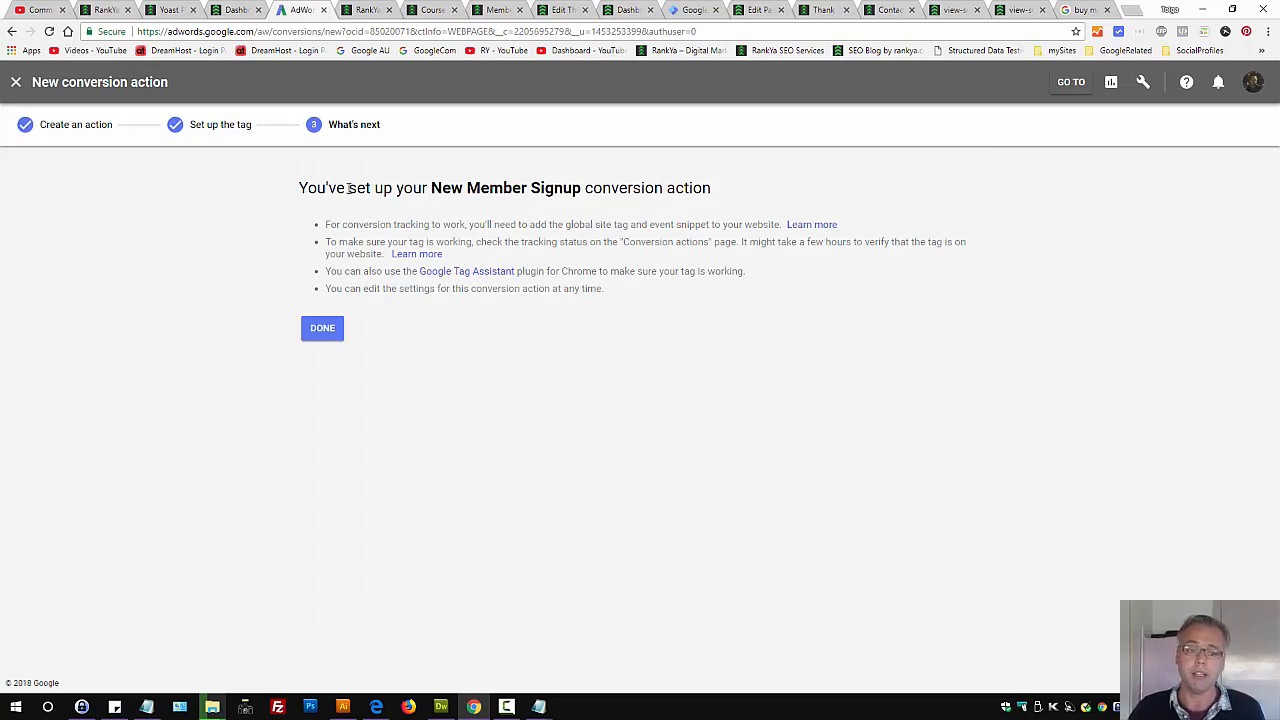
left_click_drag(348, 188, 754, 191)
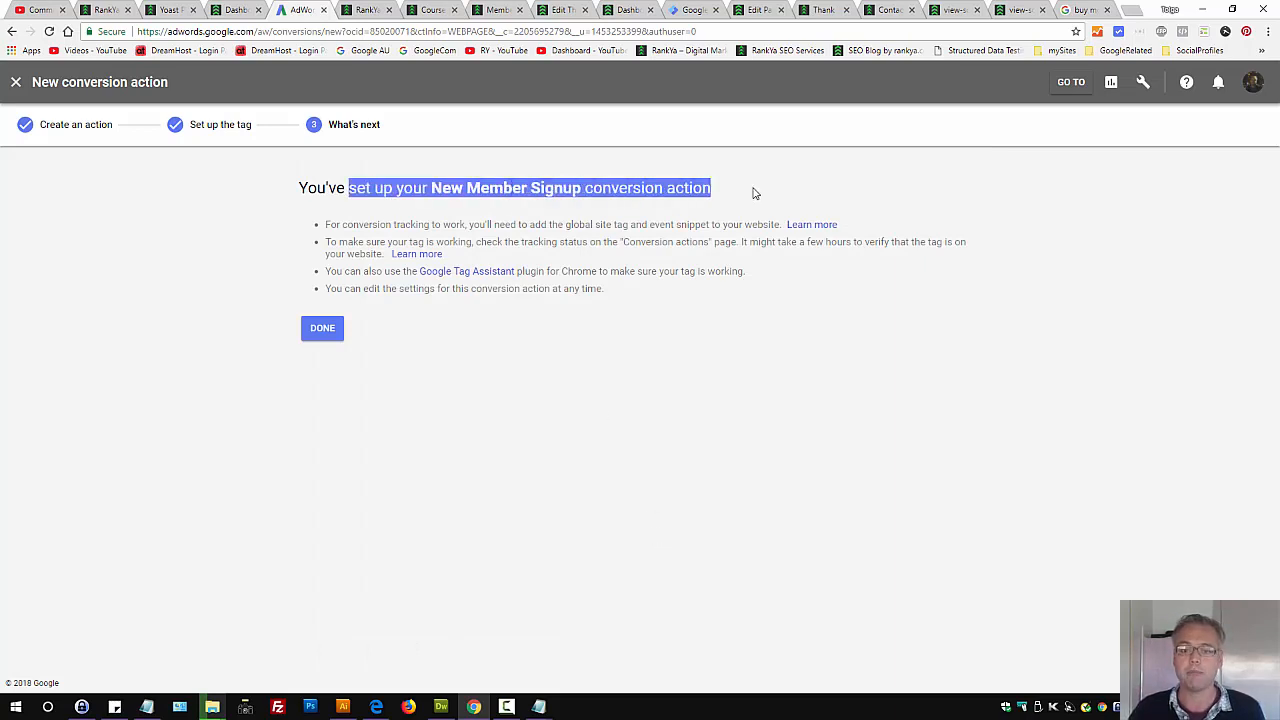
left_click(688, 206)
left_click(326, 332)
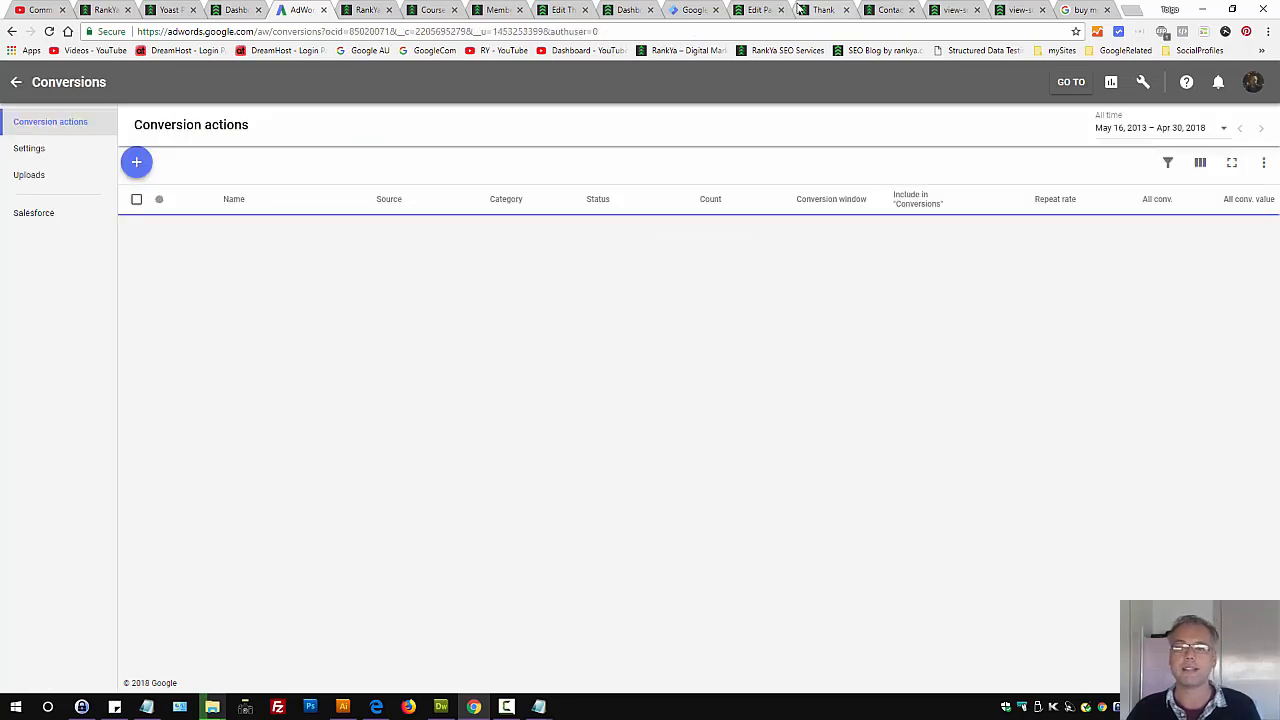
- Revisit the Membership Levels and Thank You Test pages, reload the AdWords Conversion actions list and check New Member Signup's status
left_click(505, 9)
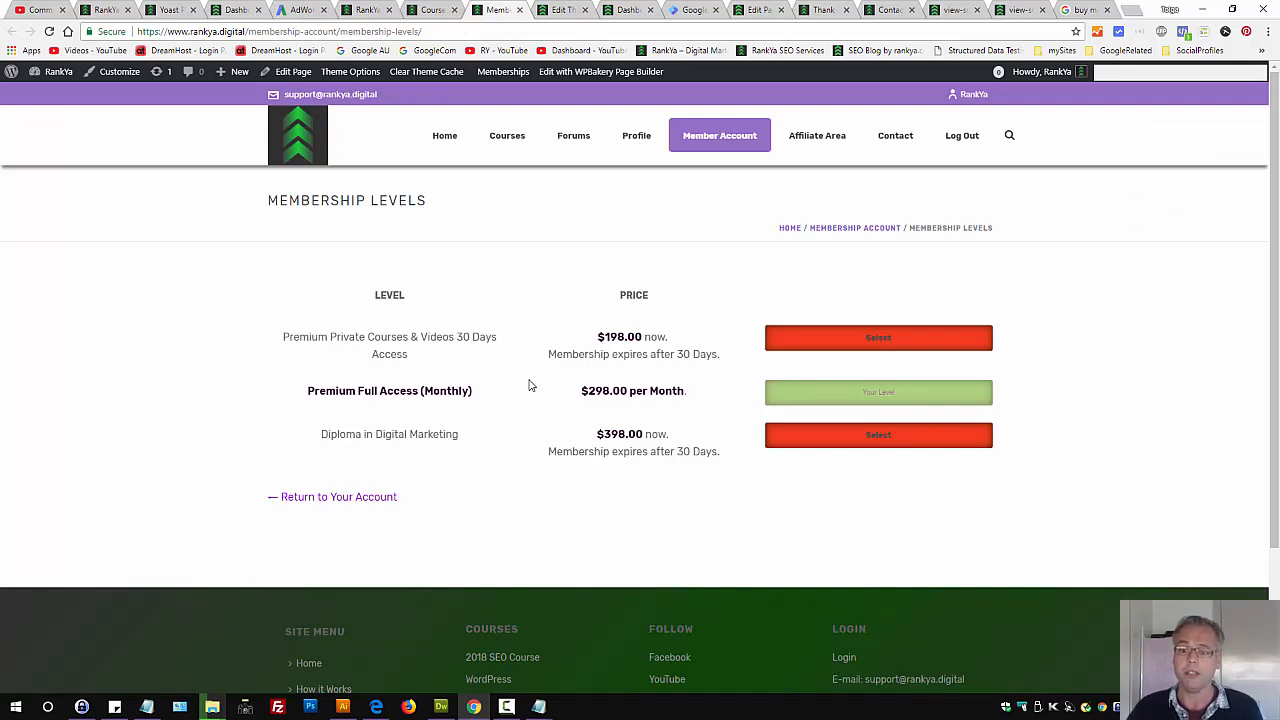
left_click(830, 10)
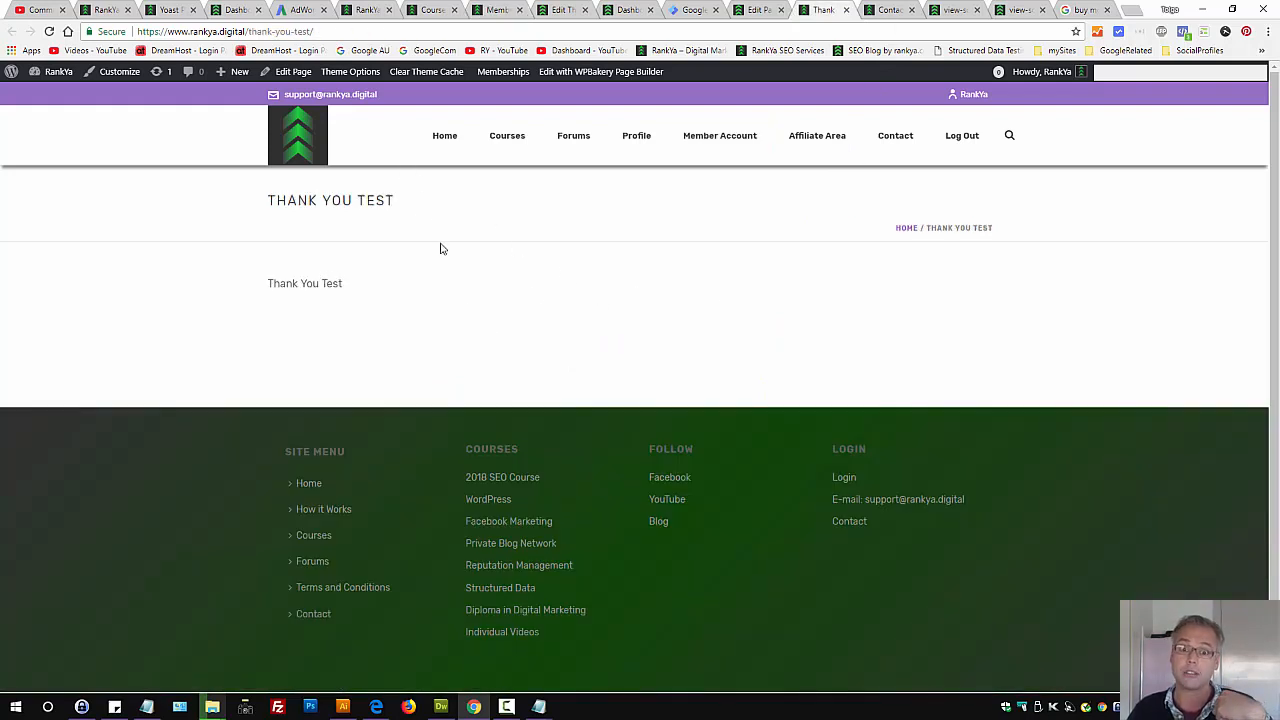
left_click(299, 11)
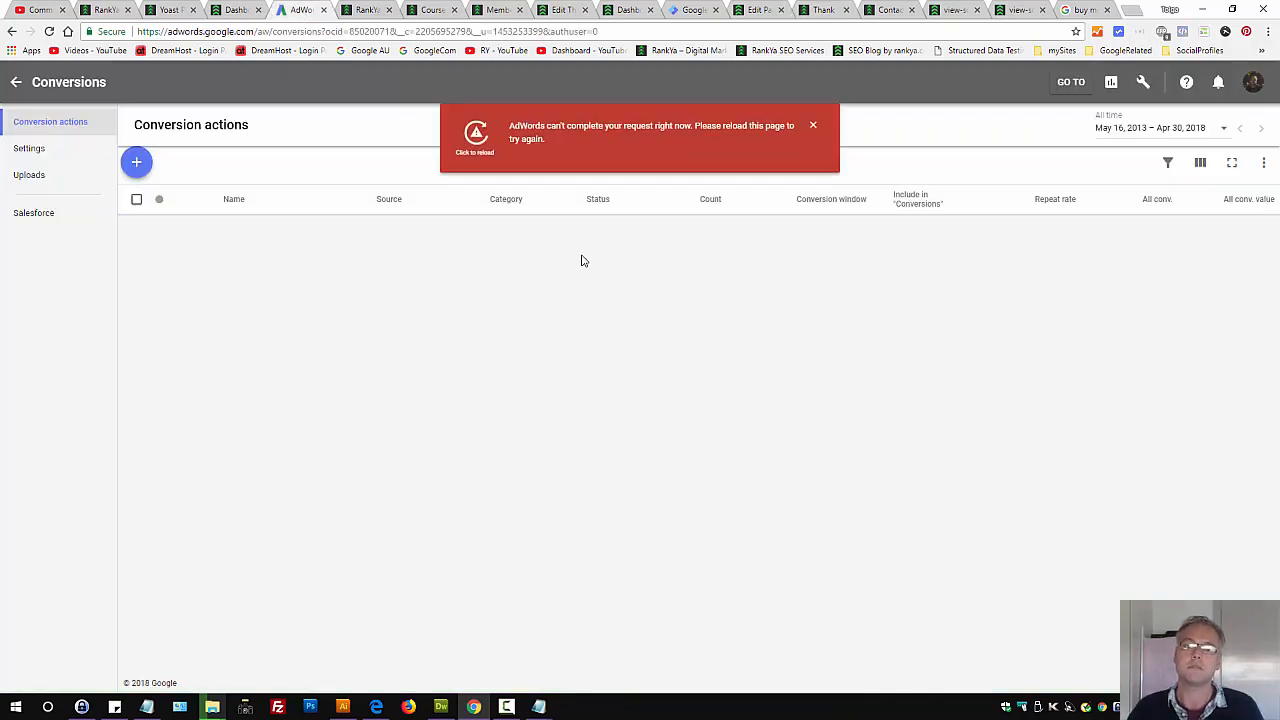
left_click_drag(623, 126, 760, 127)
left_click(748, 151)
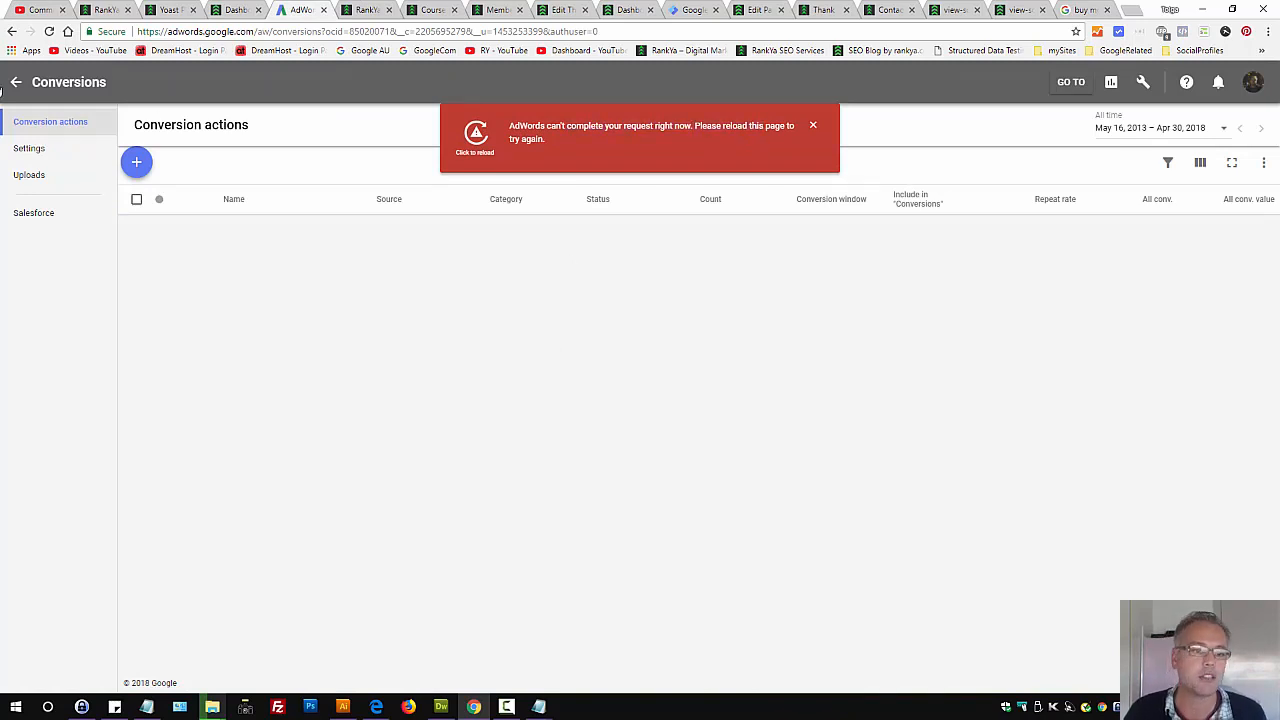
left_click(49, 31)
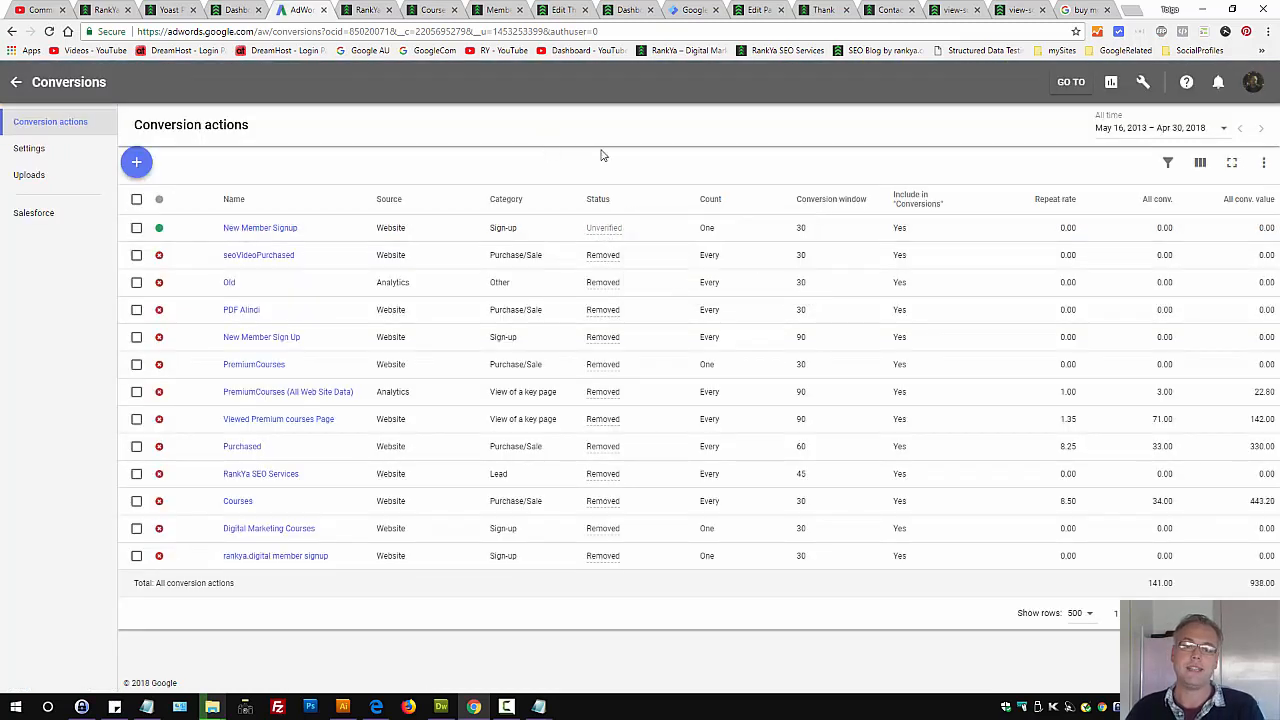
mouse_move(605, 232)
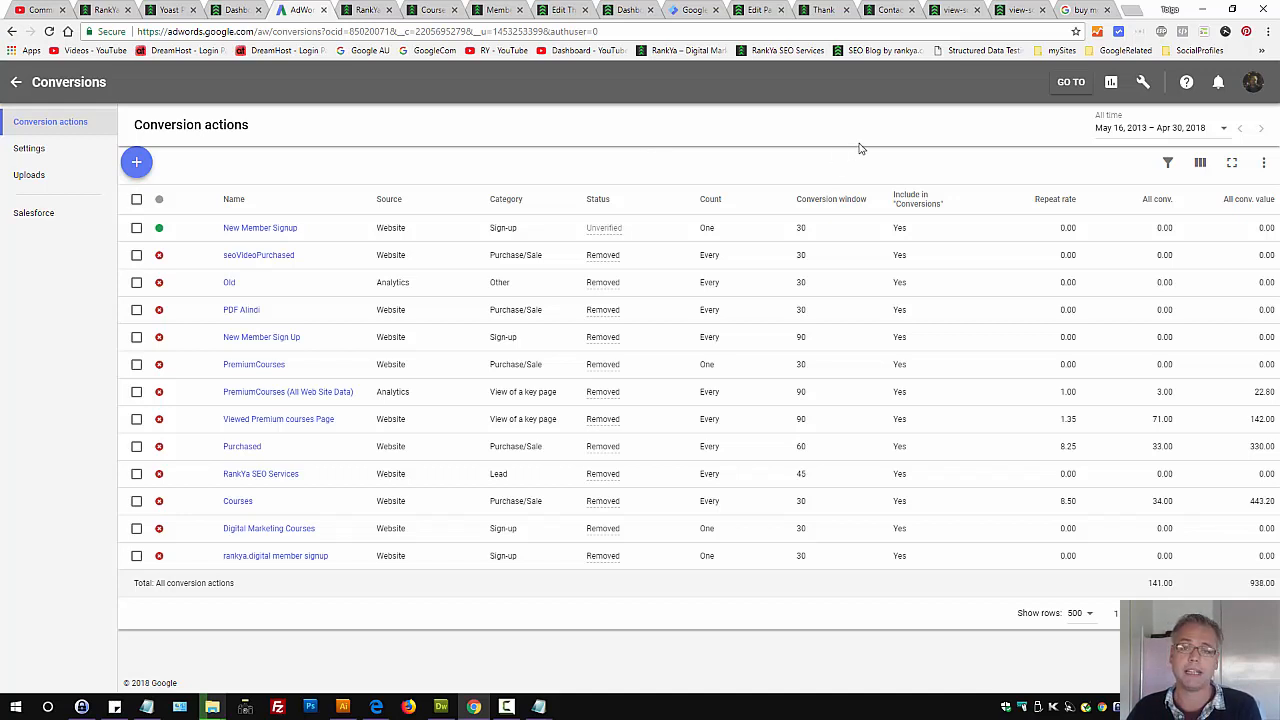
- Switch to the File Explorer window of the SORT downloads folder and close it
key("alt+Tab")
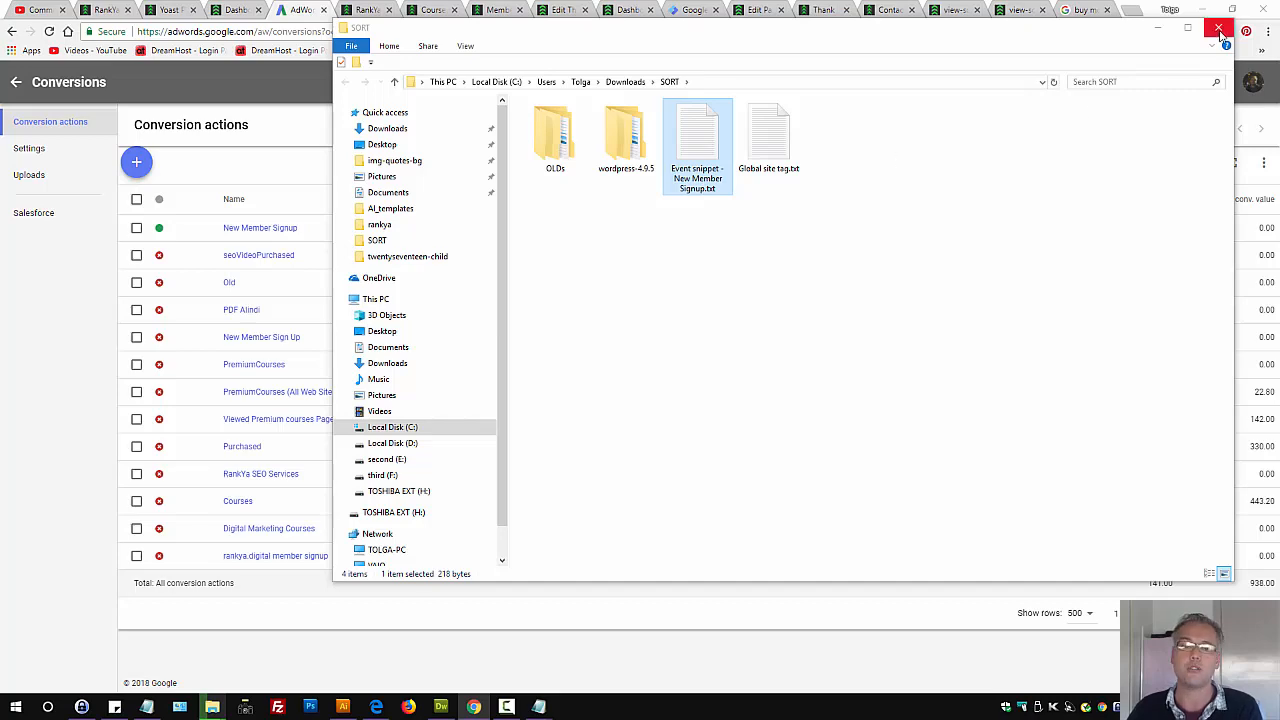
left_click(1220, 30)
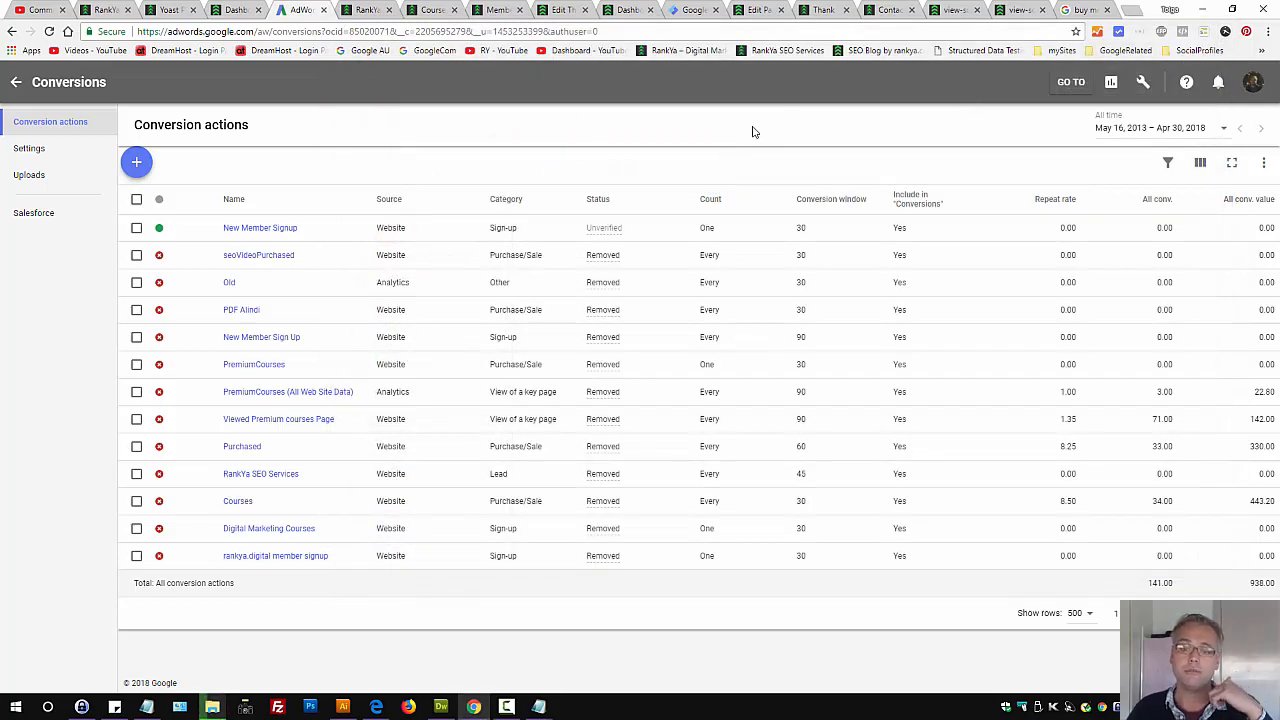